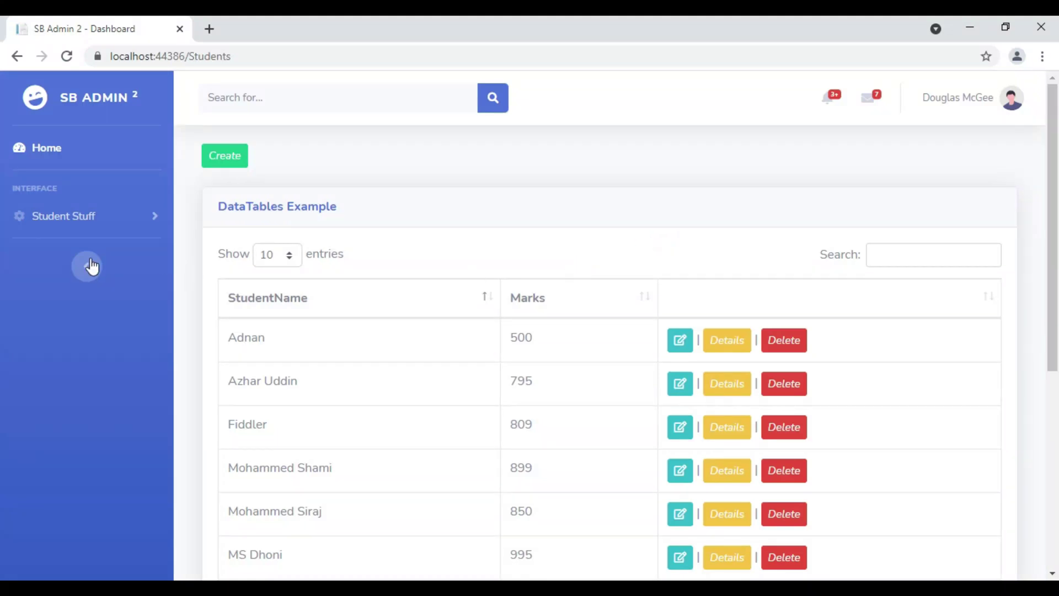
Collapse the admin sidebar to icons and show 25 student entries per page.
{"action": "left_click", "coordinate": [91, 265]}
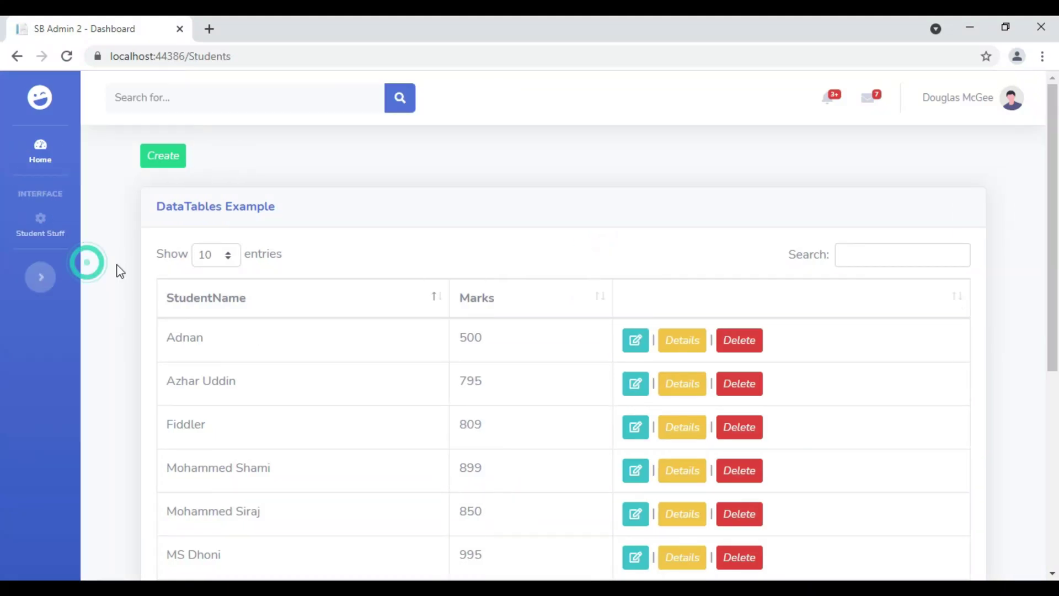
{"action": "left_click", "coordinate": [36, 277]}
{"action": "left_click", "coordinate": [84, 266]}
{"action": "left_click", "coordinate": [230, 255]}
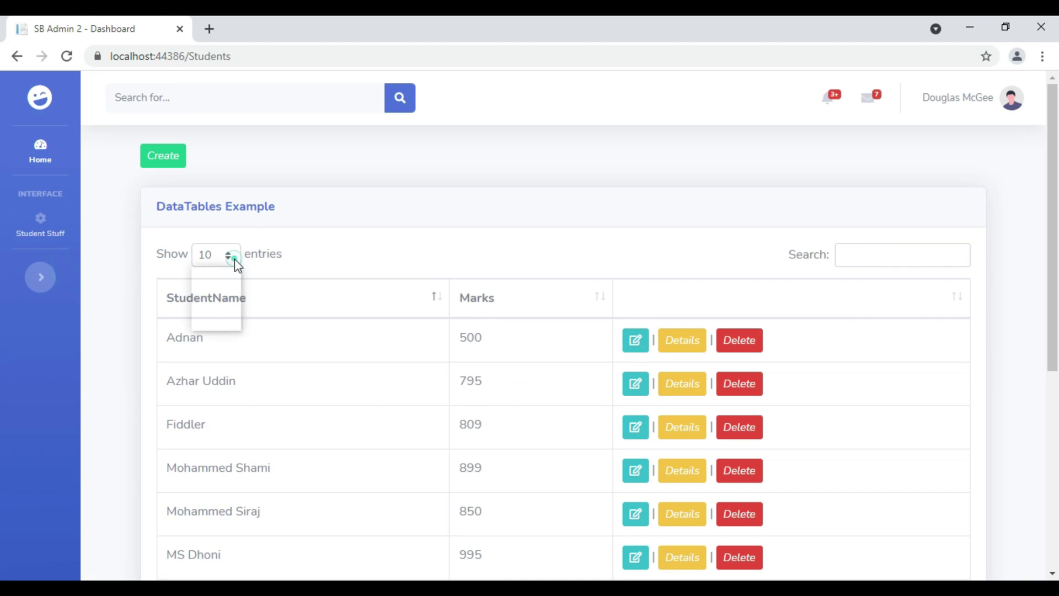
{"action": "left_click", "coordinate": [227, 287]}
{"action": "scroll", "coordinate": [487, 364], "scroll_direction": "down", "scroll_amount": 4}
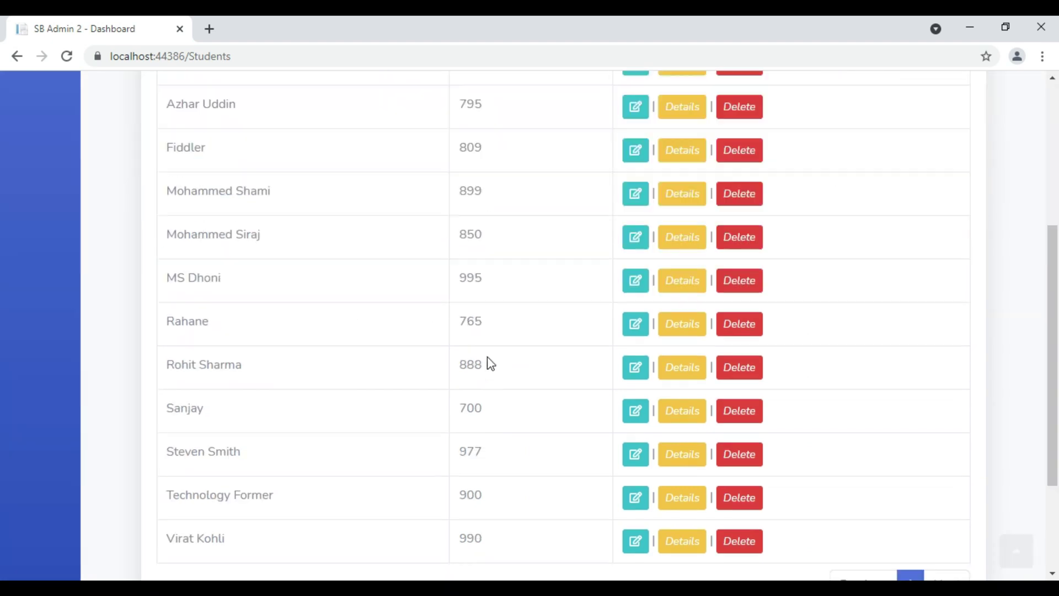
{"action": "scroll", "coordinate": [486, 364], "scroll_direction": "down", "scroll_amount": 3}
{"action": "scroll", "coordinate": [487, 364], "scroll_direction": "up", "scroll_amount": 8}
Switch back to 10 entries, then view page 2 and return to page 1.
{"action": "left_click", "coordinate": [227, 207]}
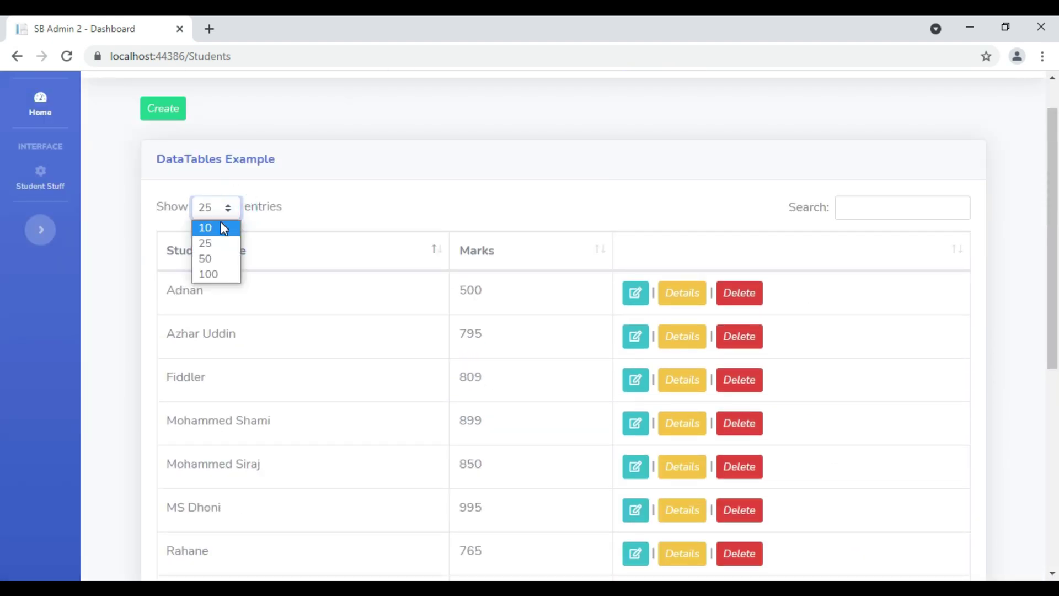
{"action": "left_click", "coordinate": [222, 229]}
{"action": "scroll", "coordinate": [538, 323], "scroll_direction": "down", "scroll_amount": 5}
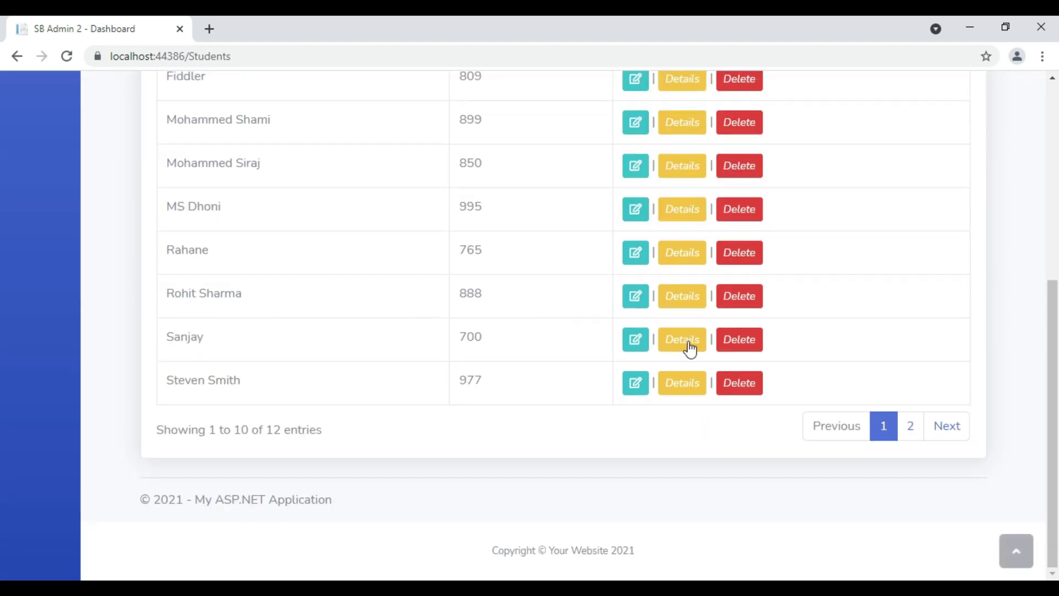
{"action": "left_click", "coordinate": [947, 425]}
{"action": "left_click", "coordinate": [836, 425]}
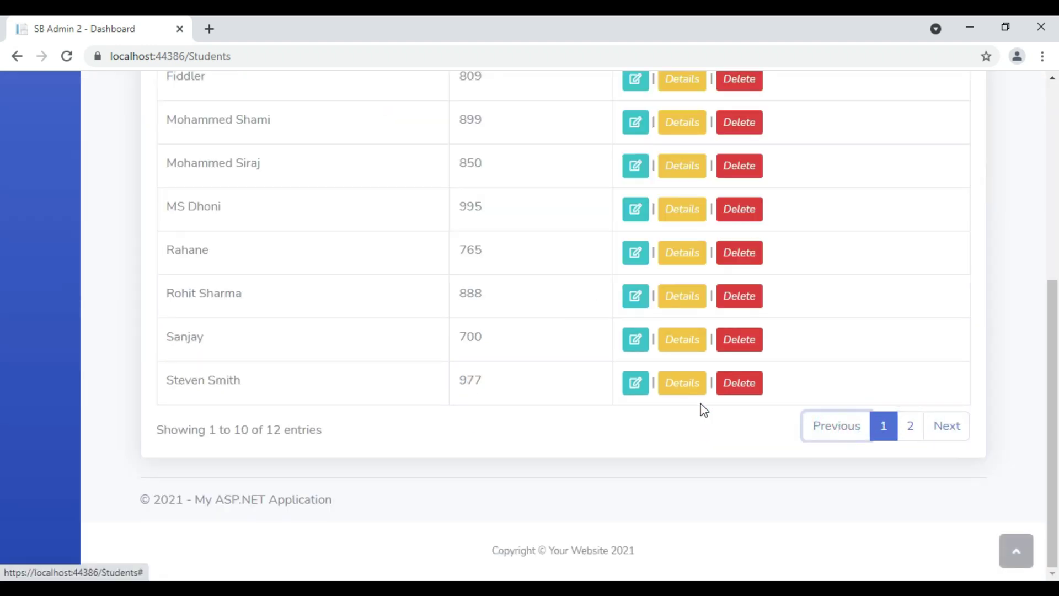
{"action": "scroll", "coordinate": [497, 332], "scroll_direction": "up", "scroll_amount": 5}
Toggle the page size to 25 entries again, then back to 10.
{"action": "left_click", "coordinate": [230, 254]}
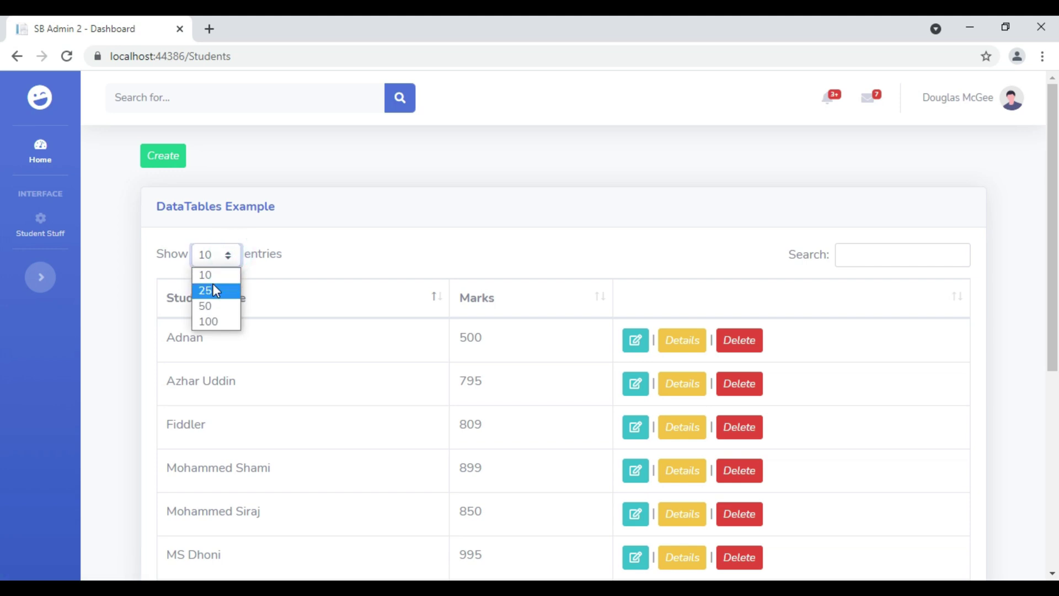
{"action": "left_click", "coordinate": [213, 288]}
{"action": "scroll", "coordinate": [538, 331], "scroll_direction": "down", "scroll_amount": 5}
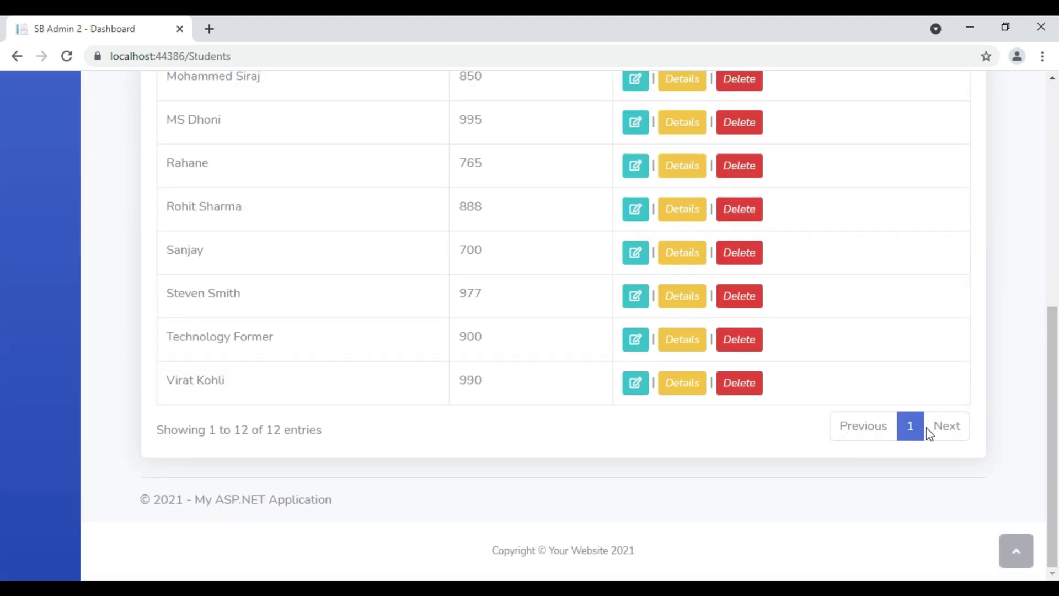
{"action": "scroll", "coordinate": [737, 414], "scroll_direction": "up", "scroll_amount": 5}
{"action": "left_click", "coordinate": [219, 253]}
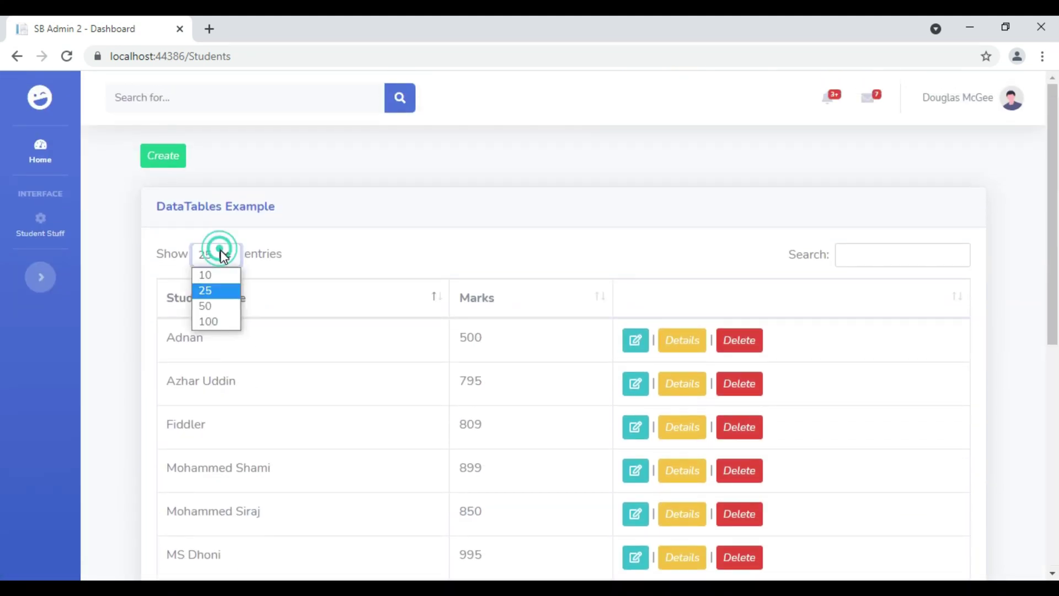
{"action": "left_click", "coordinate": [215, 275]}
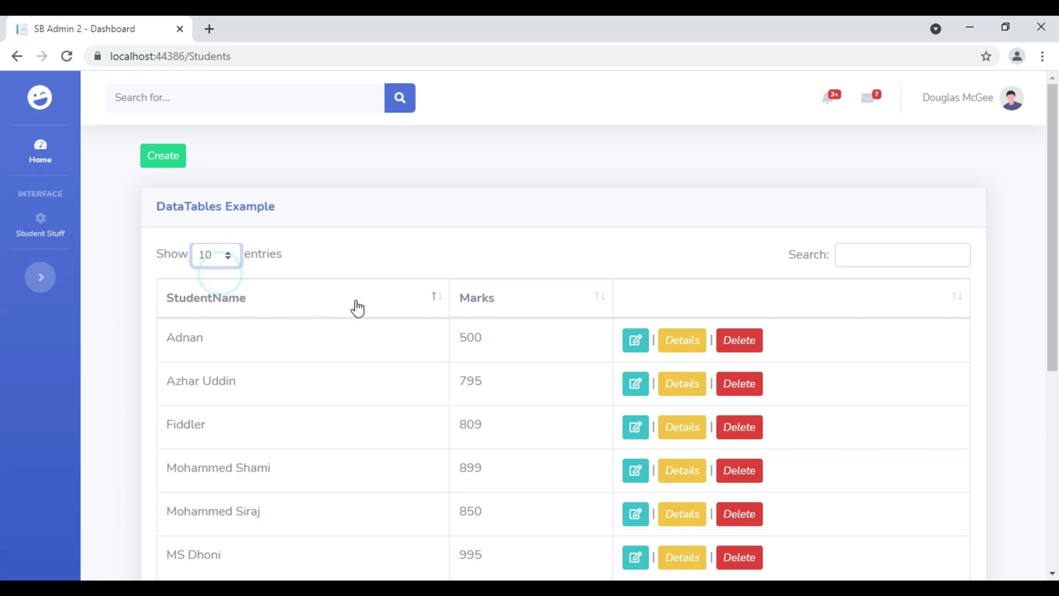
{"action": "left_click", "coordinate": [858, 254]}
{"action": "type", "text": "dnan"}
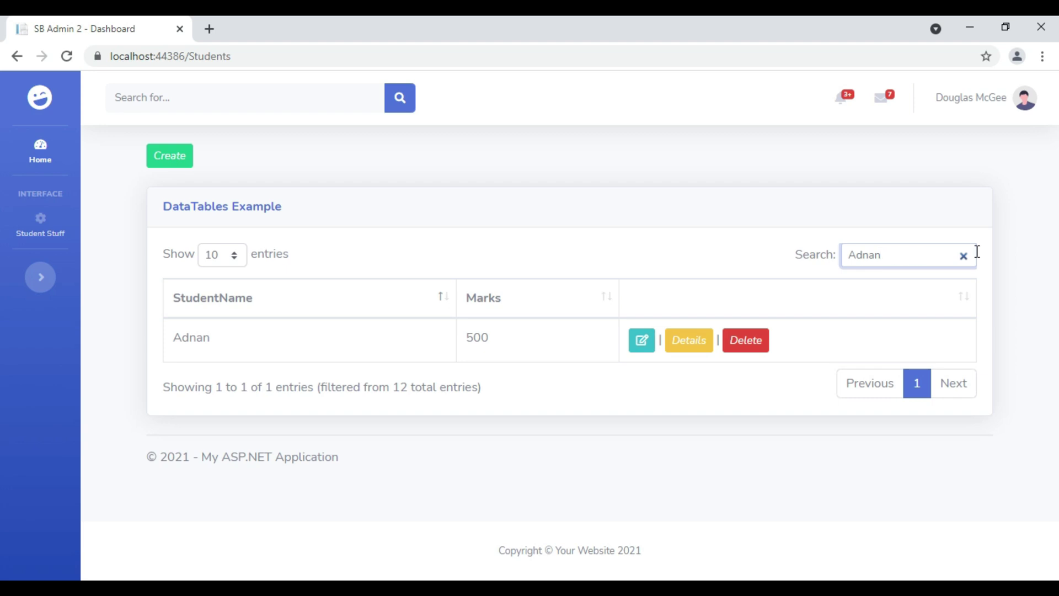
{"action": "left_click", "coordinate": [963, 255]}
{"action": "type", "text": "azha"}
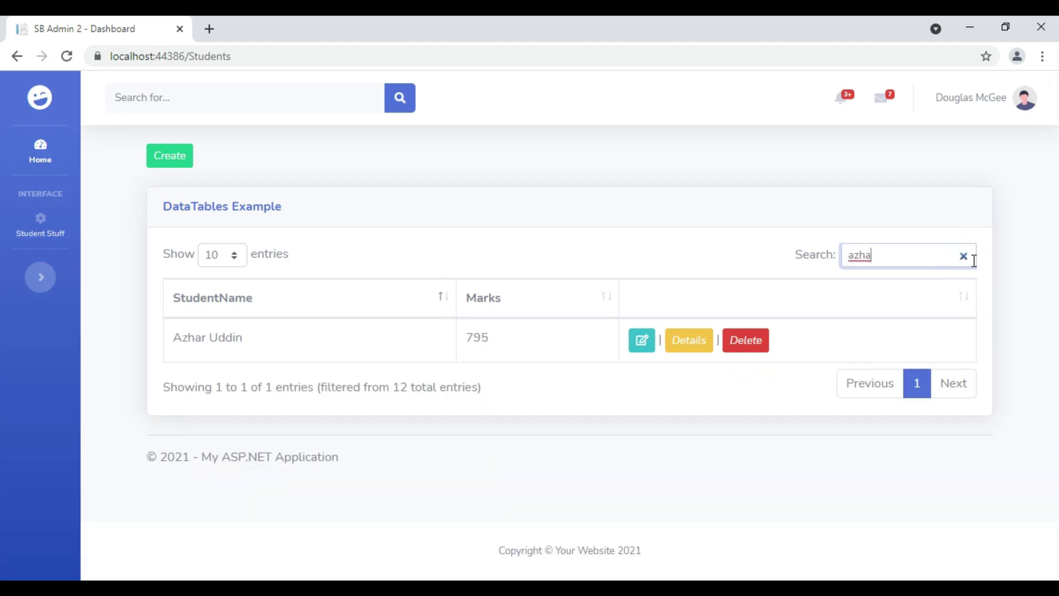
{"action": "left_click", "coordinate": [963, 255]}
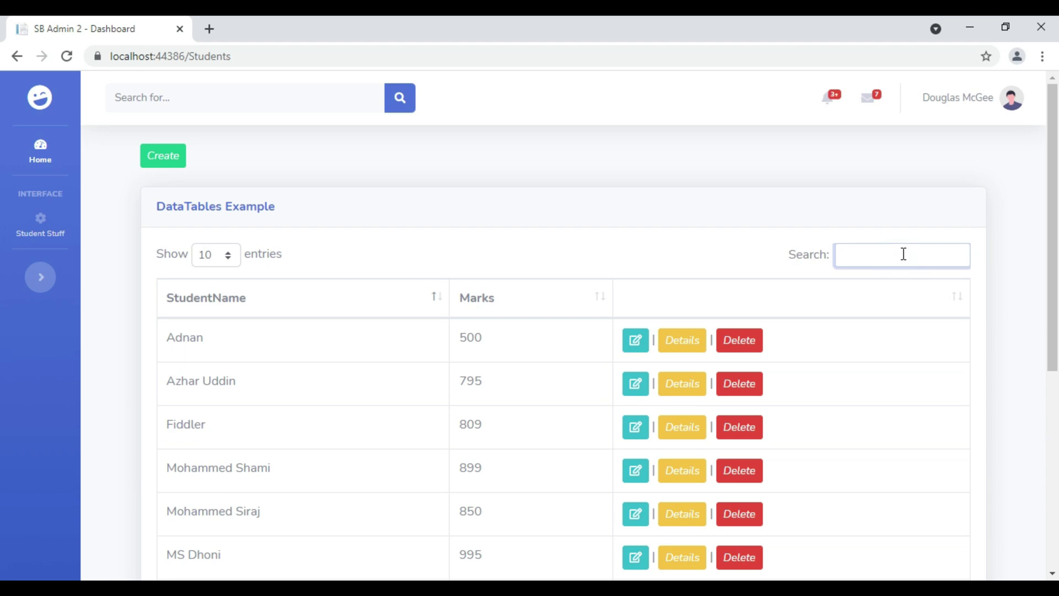
{"action": "type", "text": "siraj"}
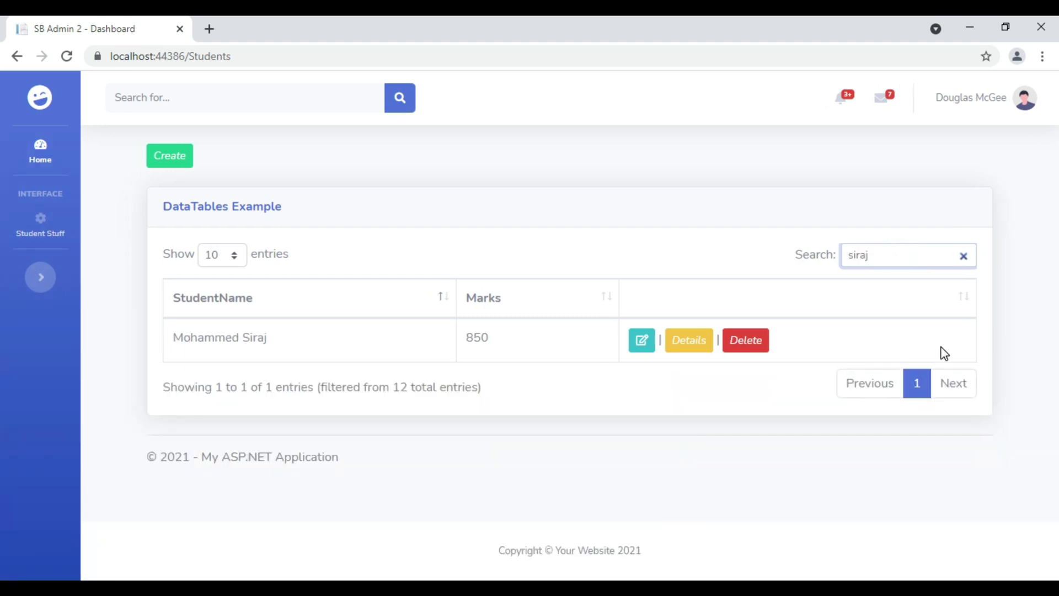
{"action": "left_click", "coordinate": [965, 257]}
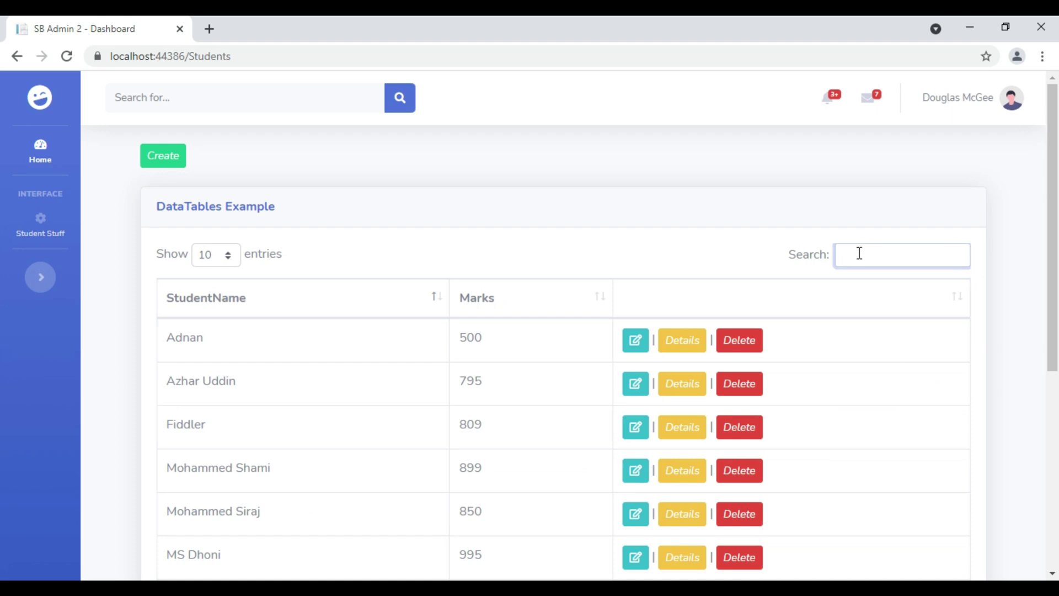
{"action": "type", "text": "ms"}
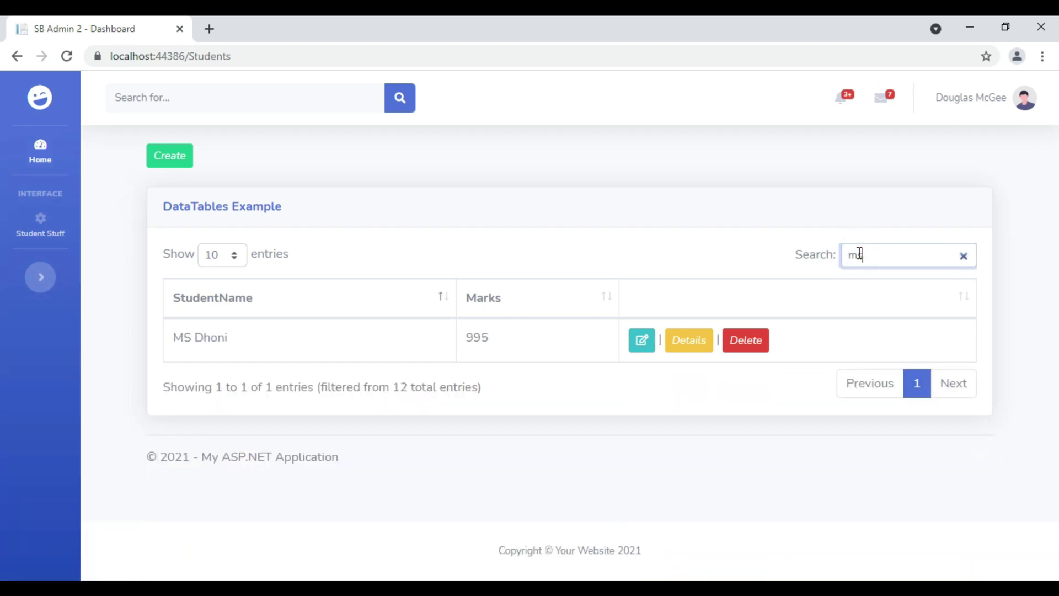
{"action": "left_click", "coordinate": [964, 256]}
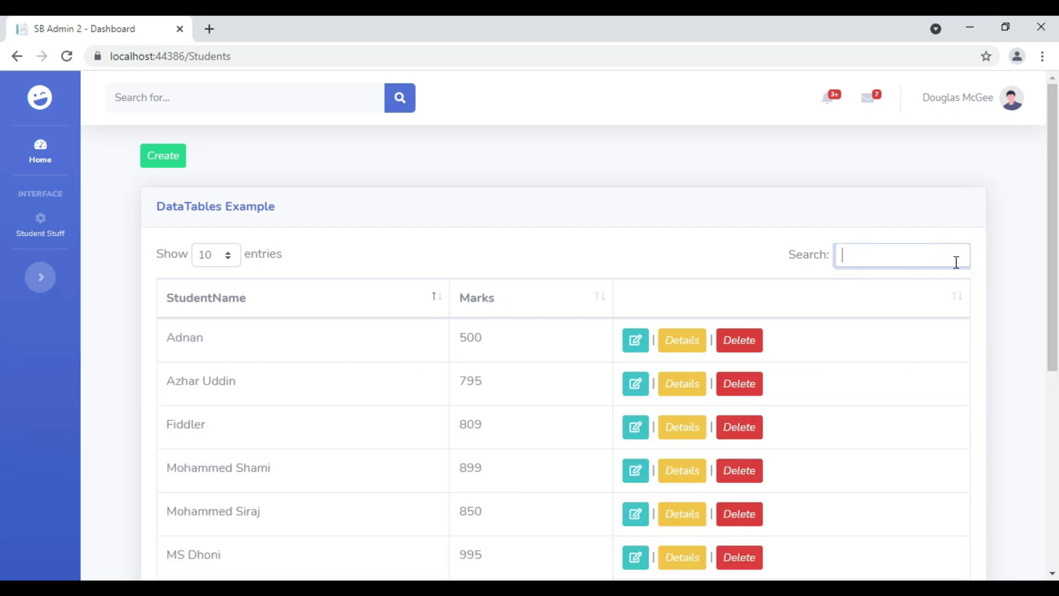
Toggle StudentName sorting, ending descending, then check page 2 and return to page 1.
{"action": "left_click", "coordinate": [439, 297]}
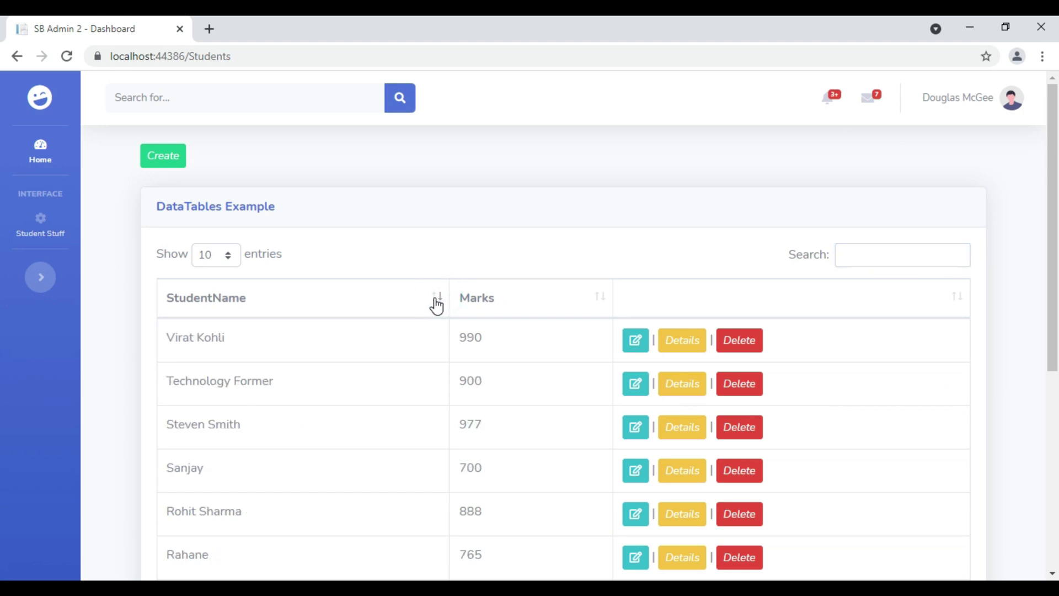
{"action": "left_click", "coordinate": [438, 299]}
{"action": "left_click", "coordinate": [436, 298]}
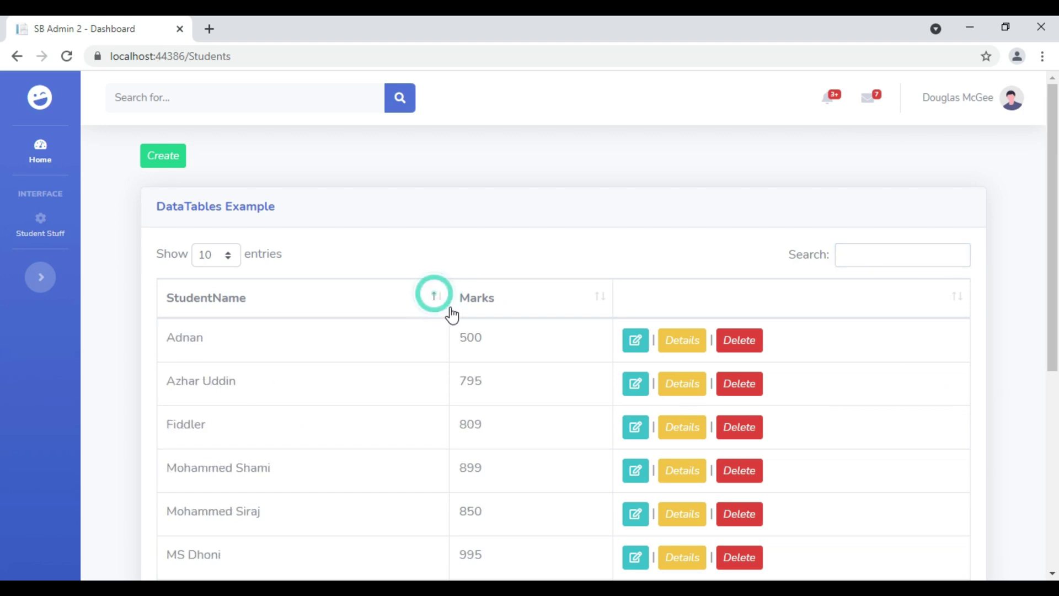
{"action": "left_click", "coordinate": [442, 300]}
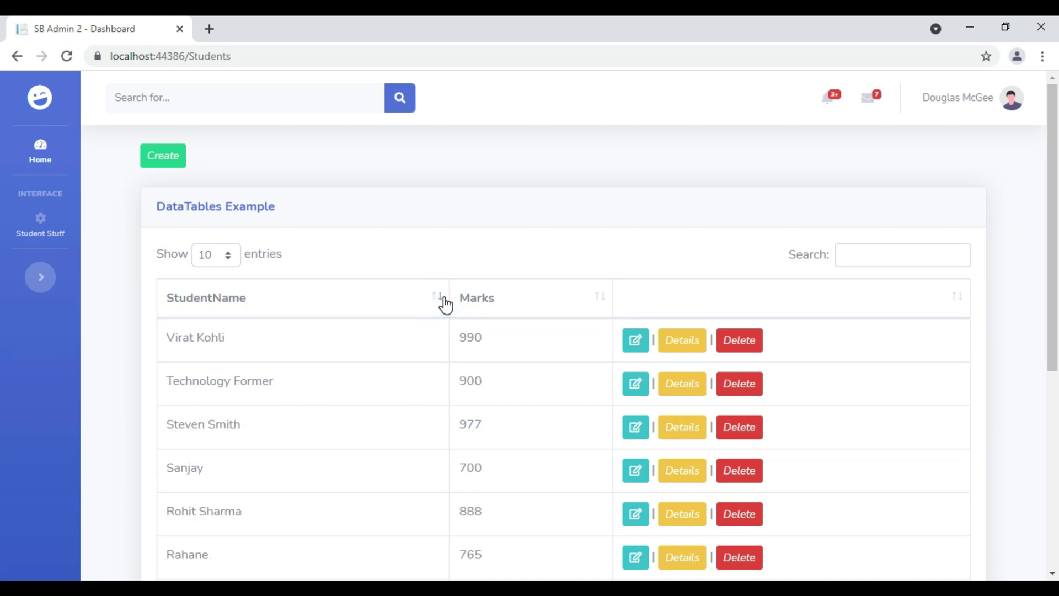
{"action": "left_click", "coordinate": [902, 254]}
{"action": "scroll", "coordinate": [950, 372], "scroll_direction": "down", "scroll_amount": 5}
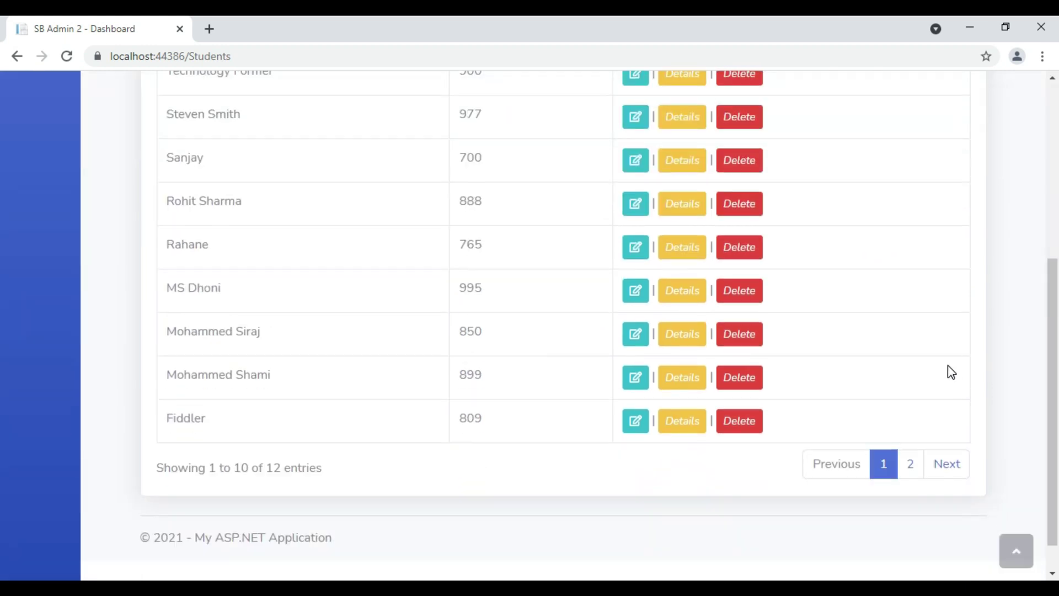
{"action": "scroll", "coordinate": [950, 371], "scroll_direction": "down", "scroll_amount": 1}
{"action": "left_click", "coordinate": [910, 464]}
{"action": "left_click", "coordinate": [887, 432]}
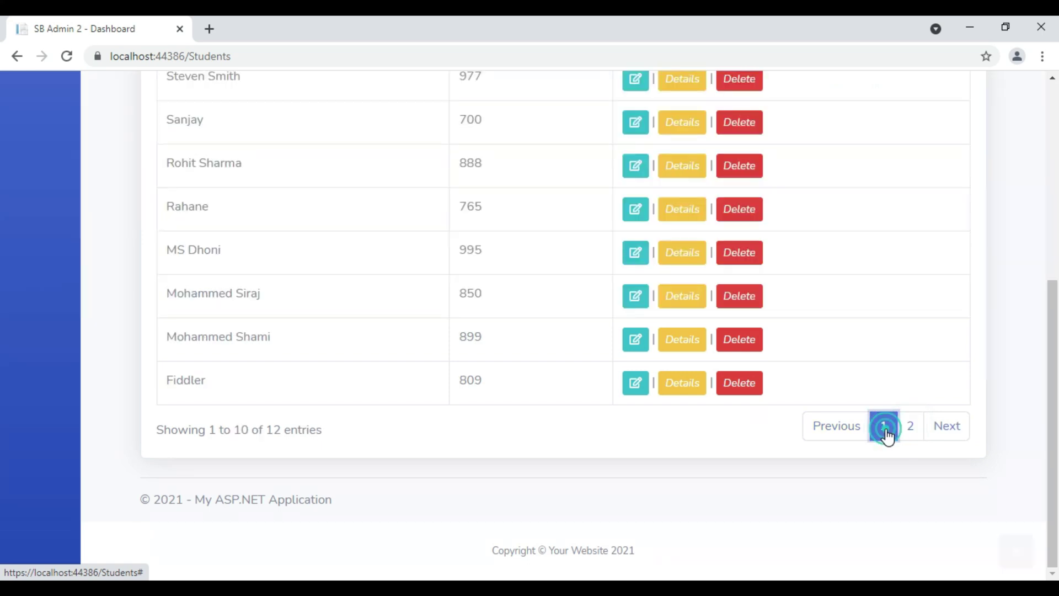
{"action": "scroll", "coordinate": [496, 331], "scroll_direction": "up", "scroll_amount": 5}
{"action": "scroll", "coordinate": [282, 267], "scroll_direction": "up", "scroll_amount": 3}
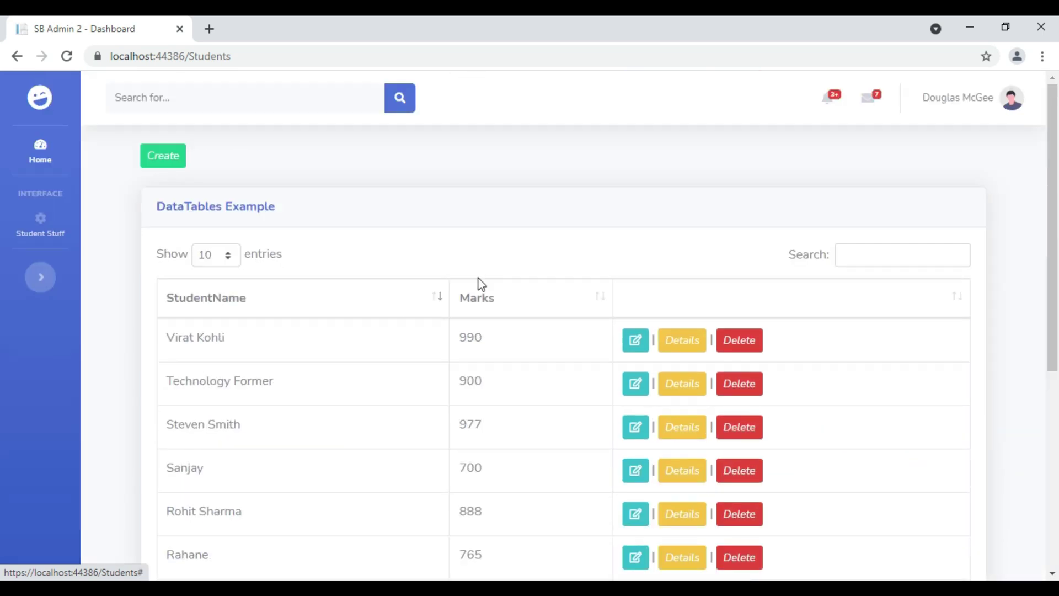
Expand the sidebar, filter the students by 'sanjay', then clear the search box.
{"action": "left_click", "coordinate": [40, 278]}
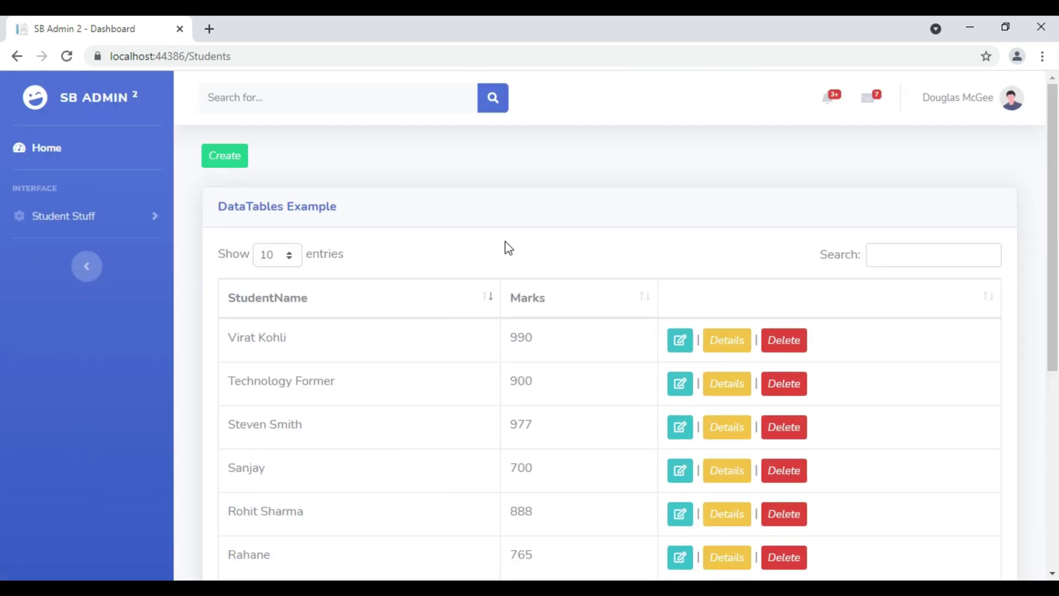
{"action": "left_click", "coordinate": [931, 253]}
{"action": "scroll", "coordinate": [769, 311], "scroll_direction": "down", "scroll_amount": 1}
{"action": "scroll", "coordinate": [733, 319], "scroll_direction": "up", "scroll_amount": 1}
{"action": "type", "text": "te"}
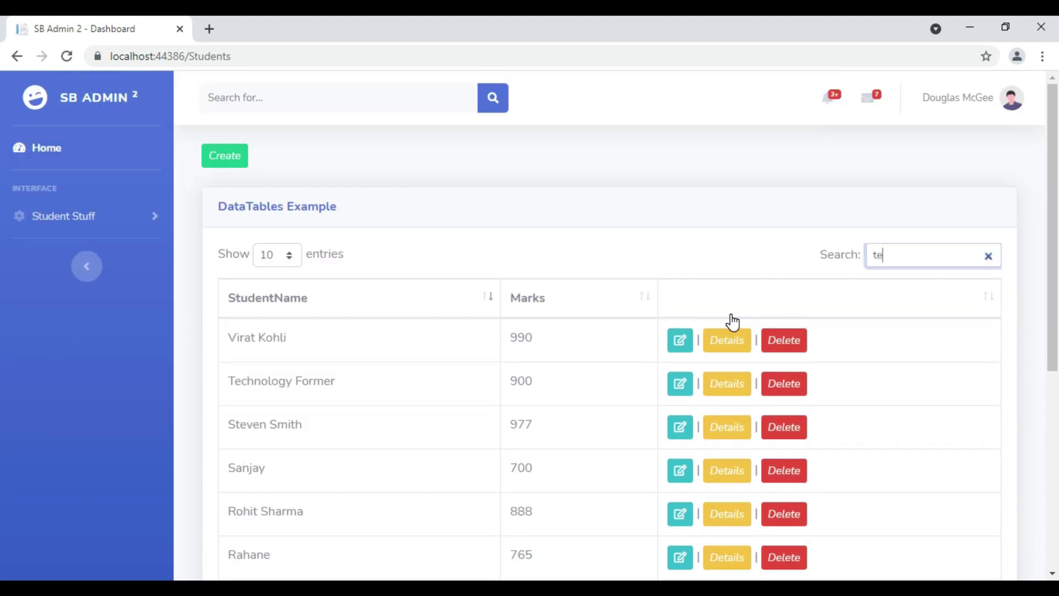
{"action": "type", "text": "ch"}
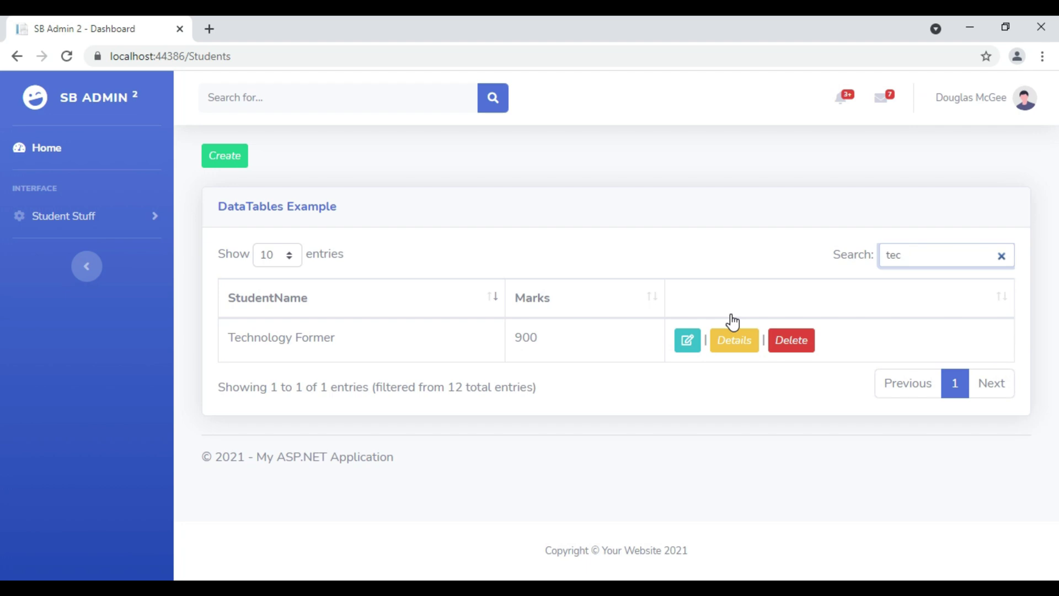
{"action": "key", "text": "BackSpace"}
{"action": "key", "text": "BackSpace"}
{"action": "key", "text": "BackSpace"}
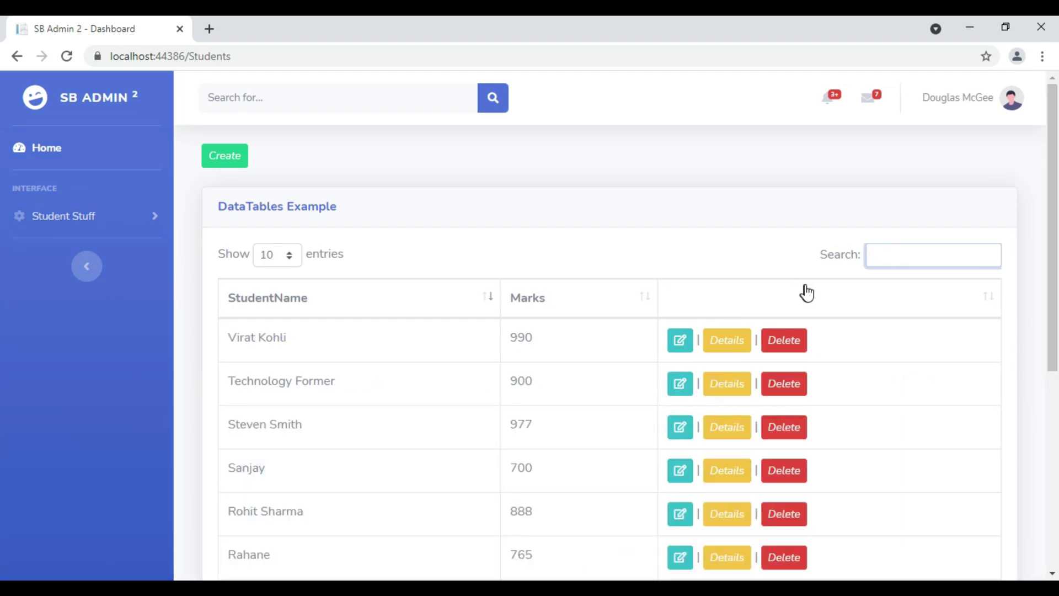
{"action": "type", "text": "sanjay"}
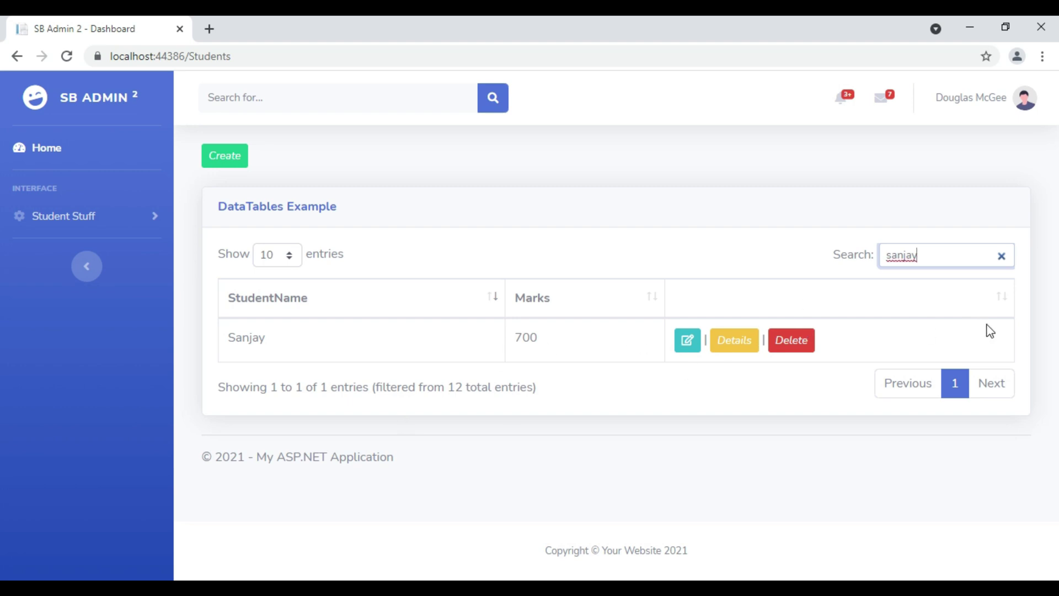
{"action": "left_click", "coordinate": [1001, 256]}
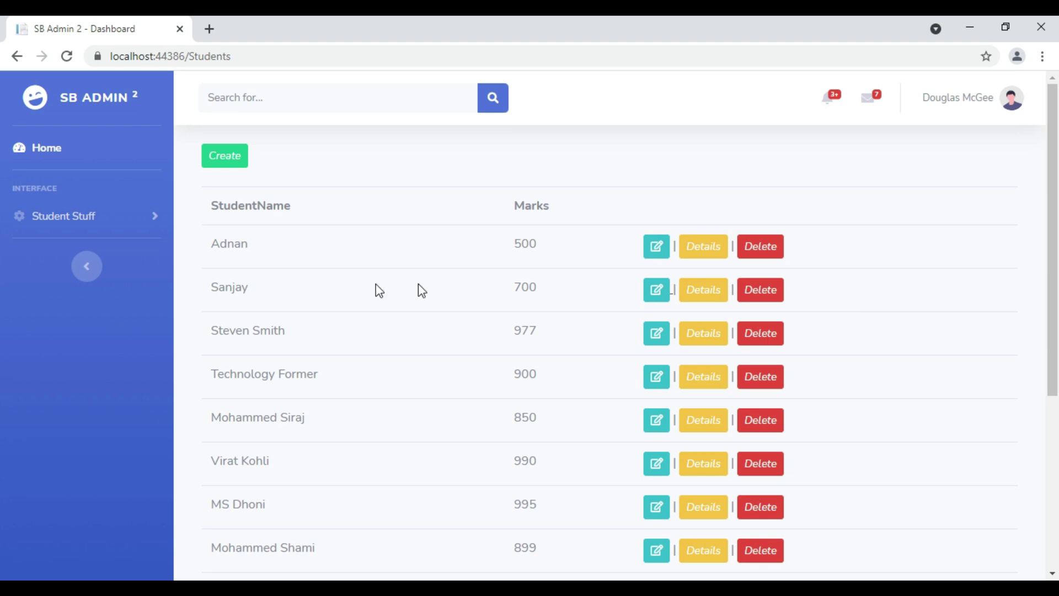
Highlight Adnan, Sanjay, Steven Smith and the table rows to show the plain table.
{"action": "left_click_drag", "start_coordinate": [213, 244], "coordinate": [253, 248]}
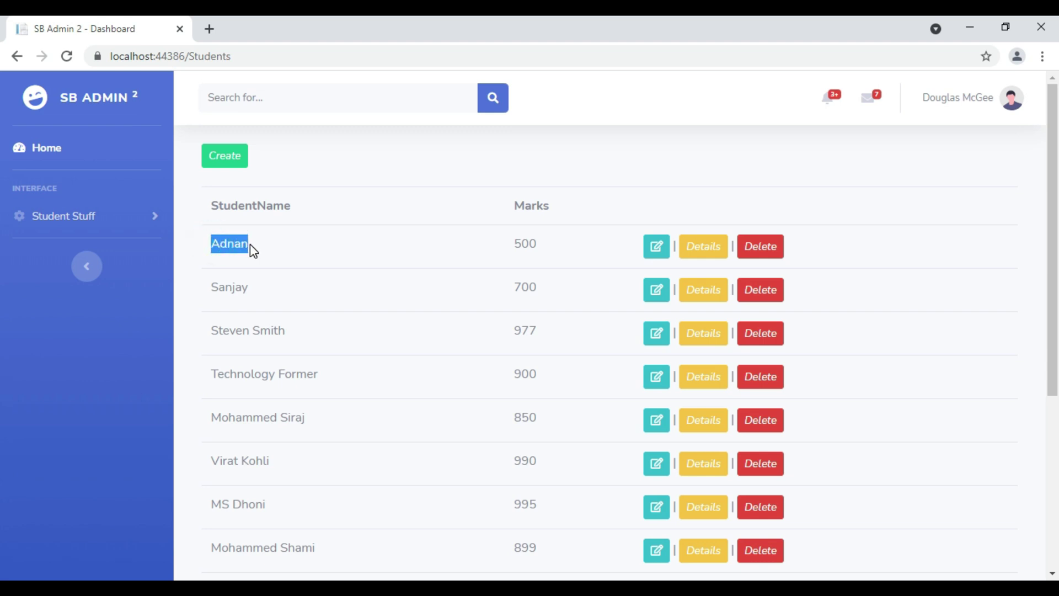
{"action": "left_click_drag", "start_coordinate": [218, 289], "coordinate": [242, 289]}
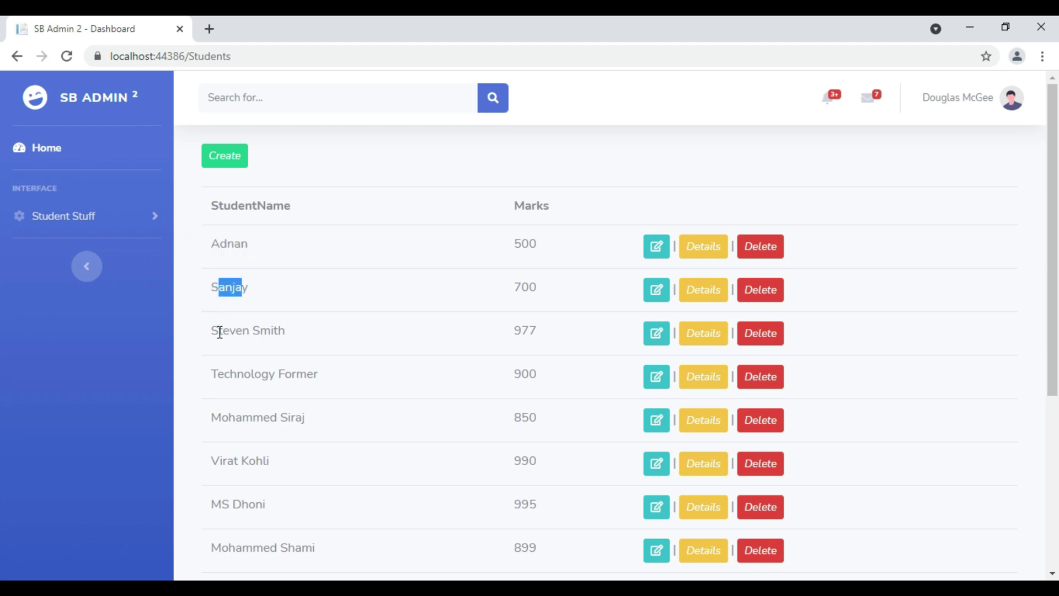
{"action": "left_click_drag", "start_coordinate": [214, 331], "coordinate": [285, 331]}
{"action": "left_click", "coordinate": [299, 330]}
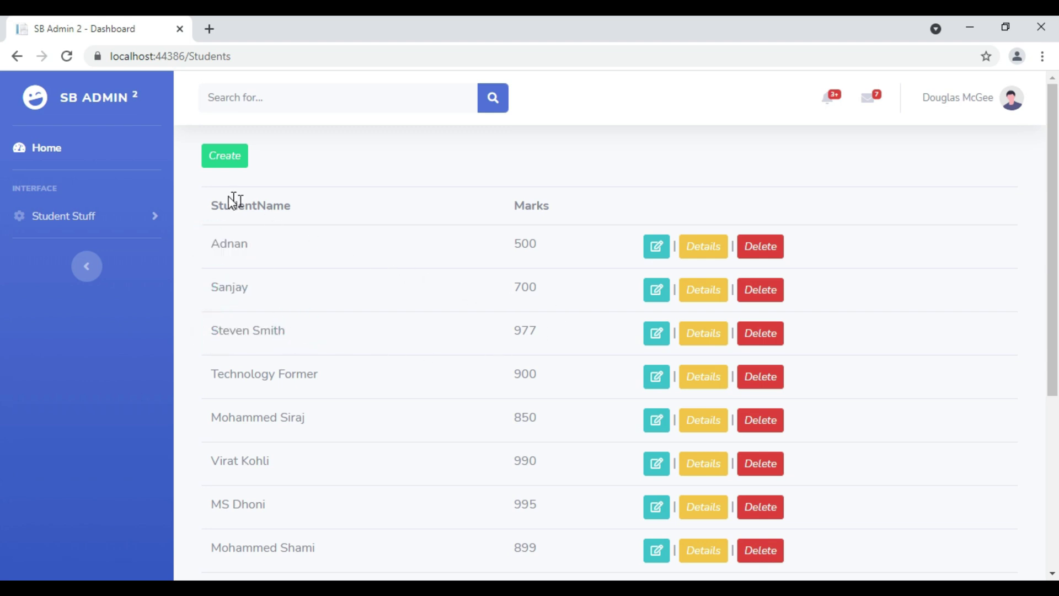
{"action": "left_click_drag", "start_coordinate": [198, 199], "coordinate": [924, 356]}
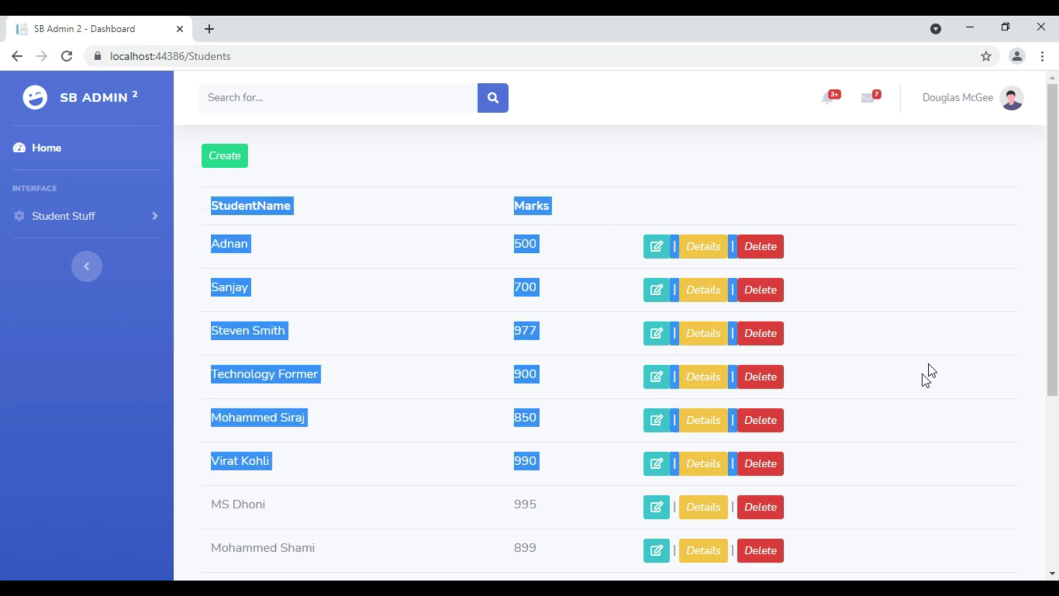
{"action": "left_click", "coordinate": [827, 232]}
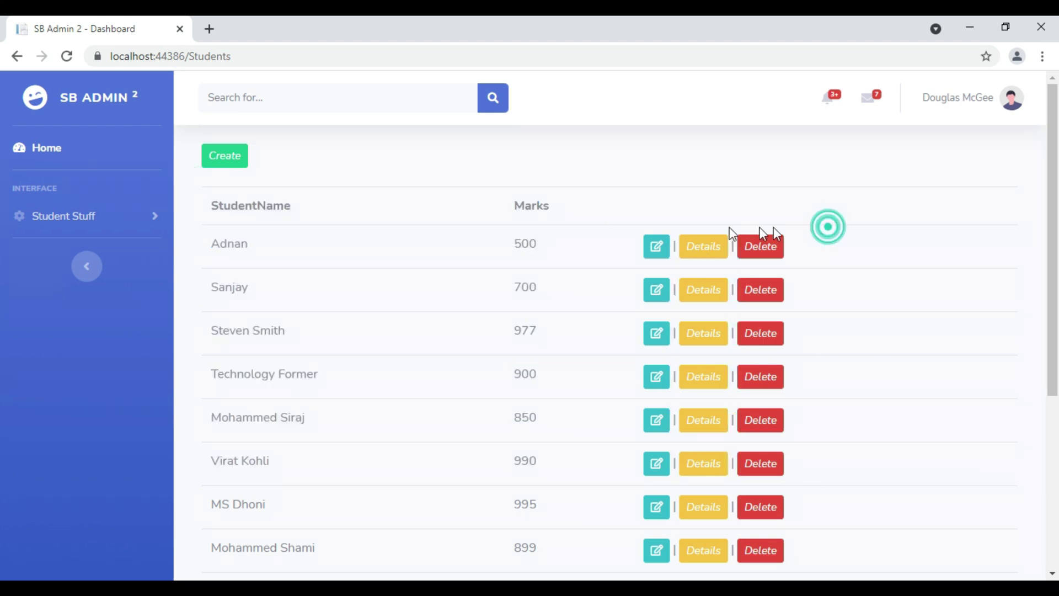
{"action": "left_click", "coordinate": [537, 205]}
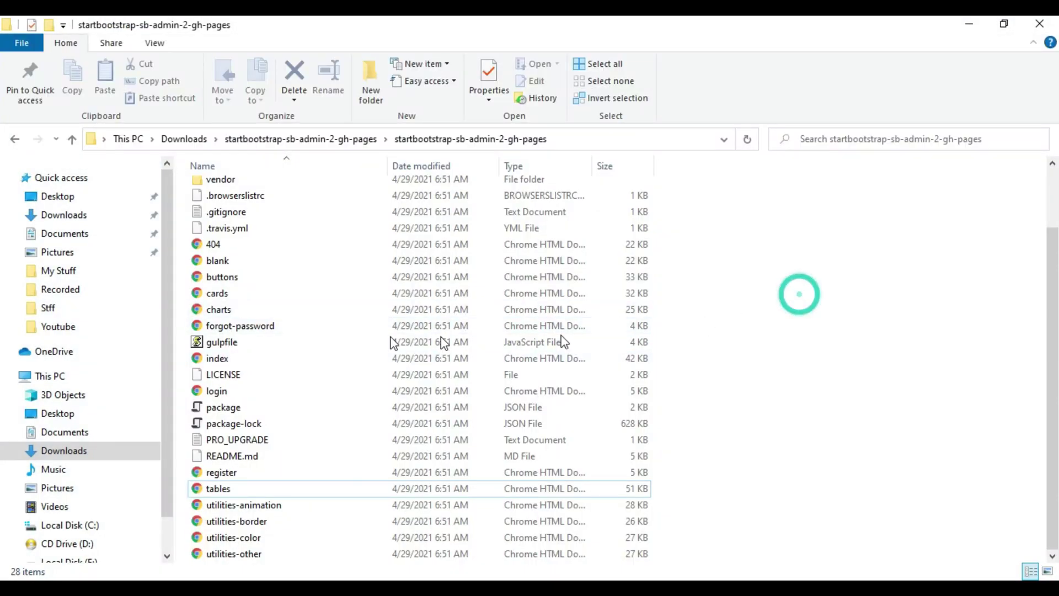
Select tables.html in the SB Admin 2 folder and bring up its context menu.
{"action": "left_click", "coordinate": [219, 488]}
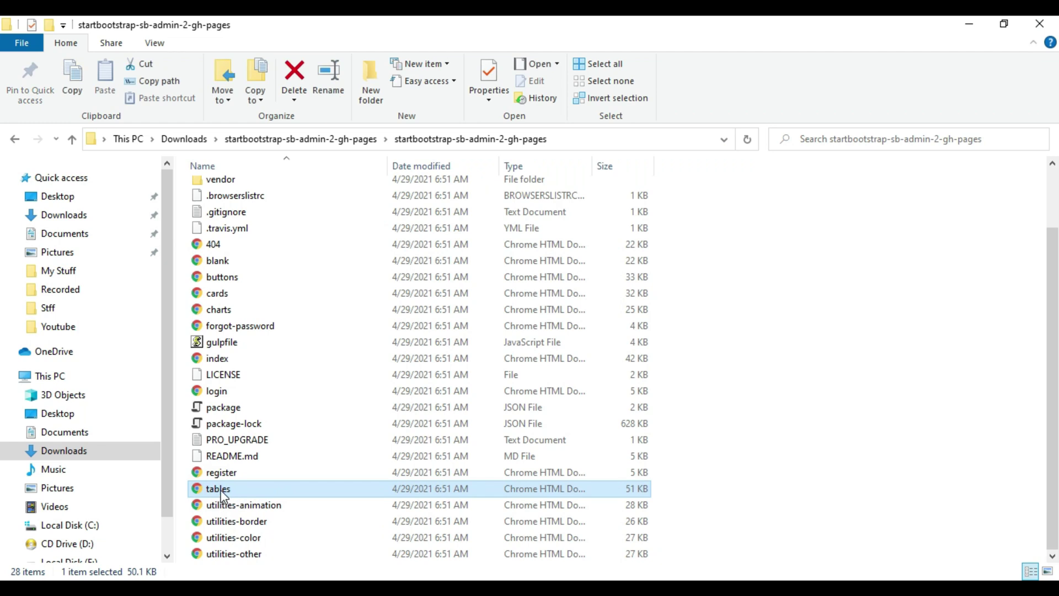
{"action": "right_click", "coordinate": [223, 492]}
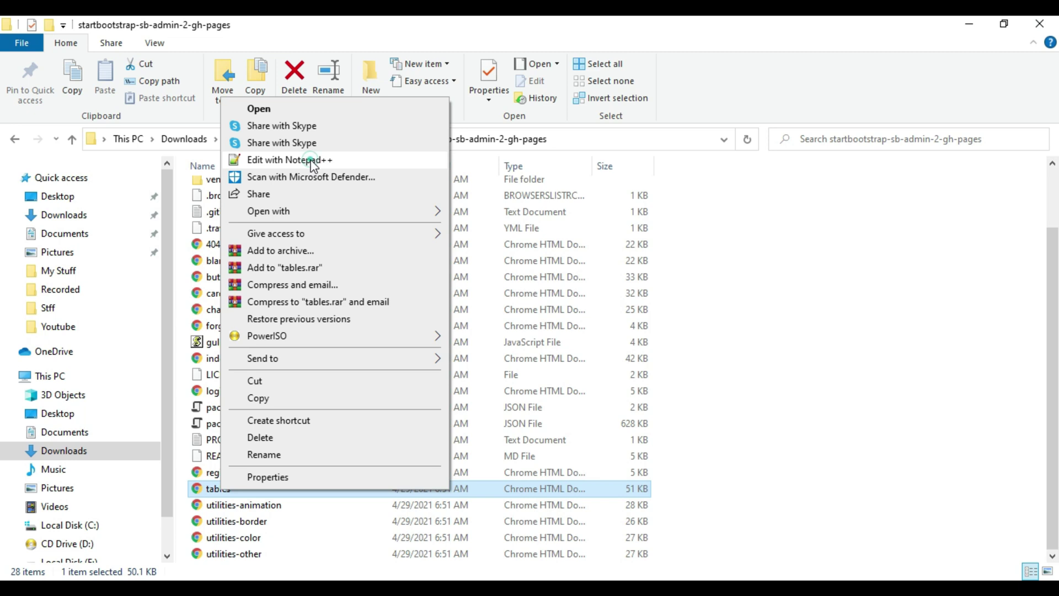
Open tables.html in Notepad++ and place the caret before the card div.
{"action": "left_click", "coordinate": [289, 160]}
{"action": "double_click", "coordinate": [233, 190]}
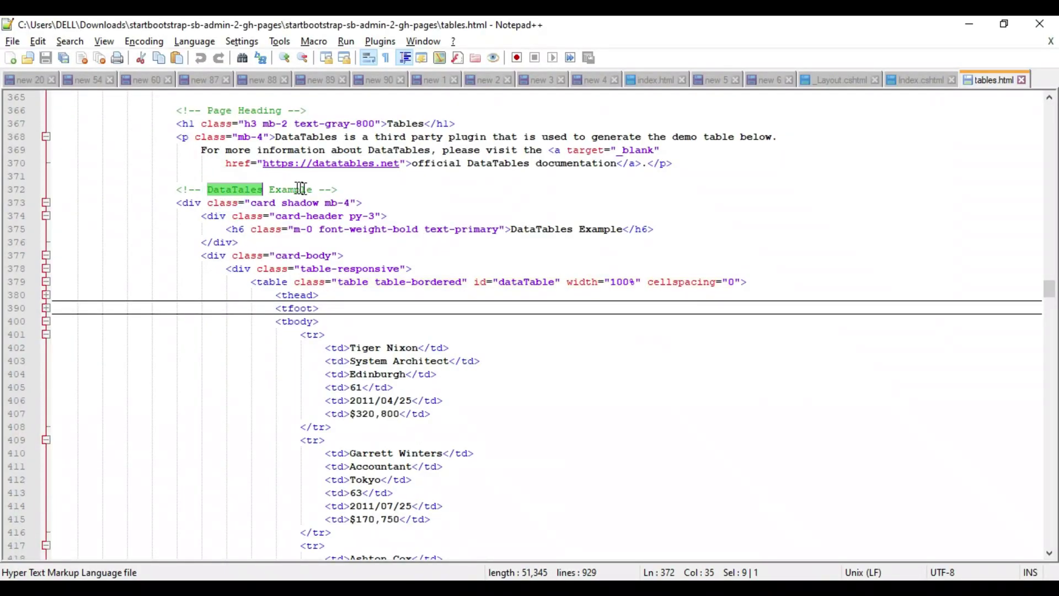
{"action": "double_click", "coordinate": [290, 190]}
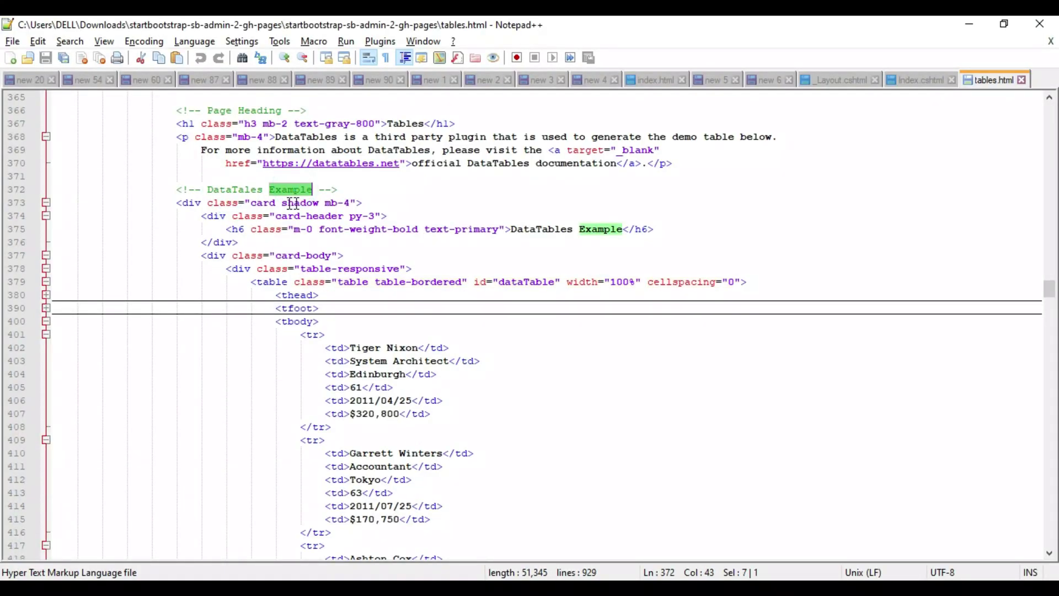
{"action": "left_click", "coordinate": [174, 201]}
{"action": "left_click", "coordinate": [171, 203]}
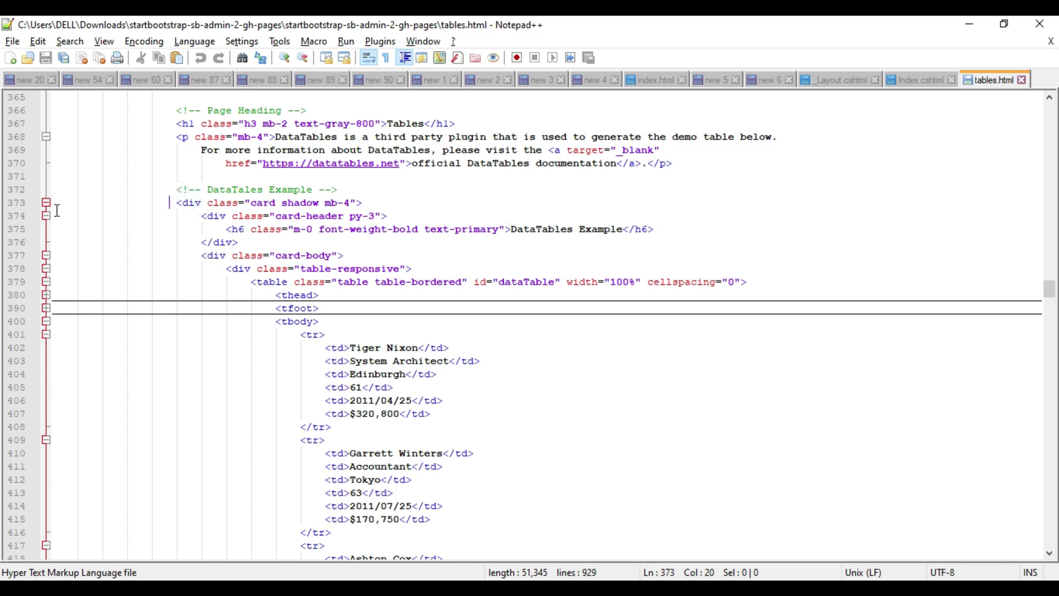
{"action": "left_click", "coordinate": [196, 202]}
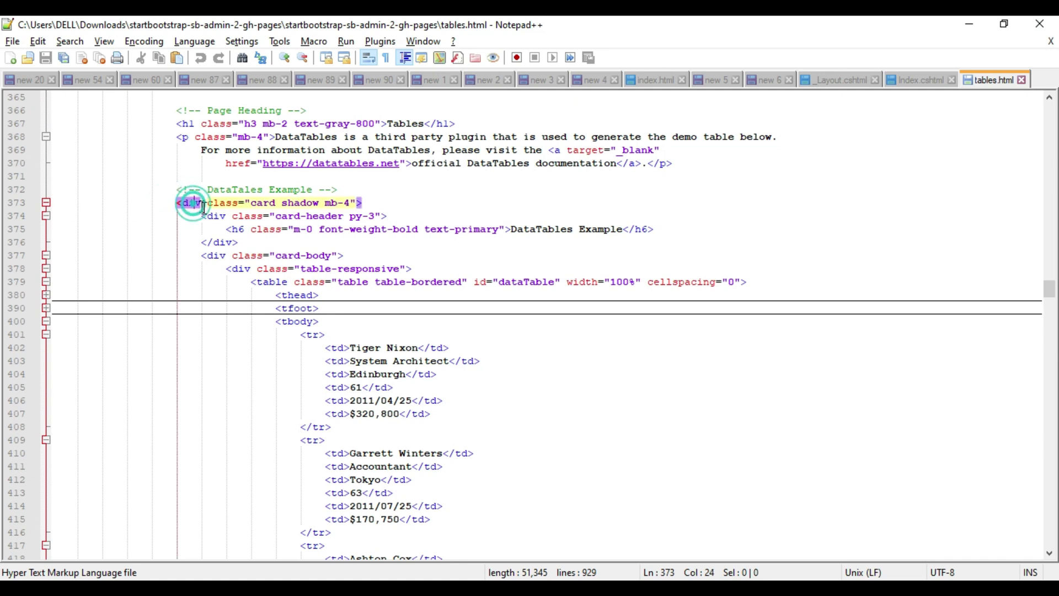
{"action": "left_click", "coordinate": [175, 203]}
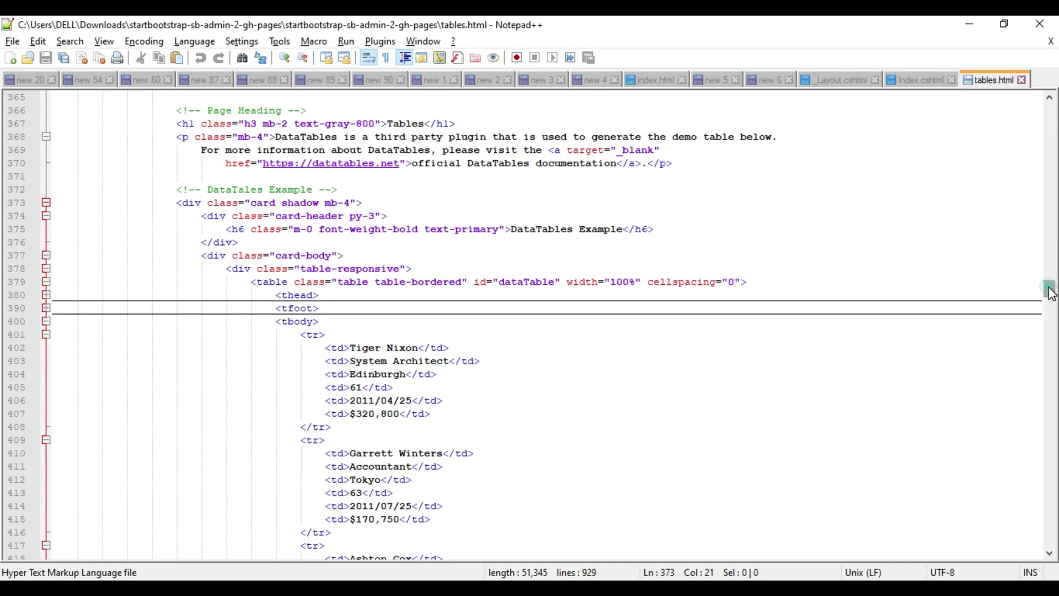
{"action": "left_click_drag", "start_coordinate": [1049, 292], "coordinate": [1049, 514]}
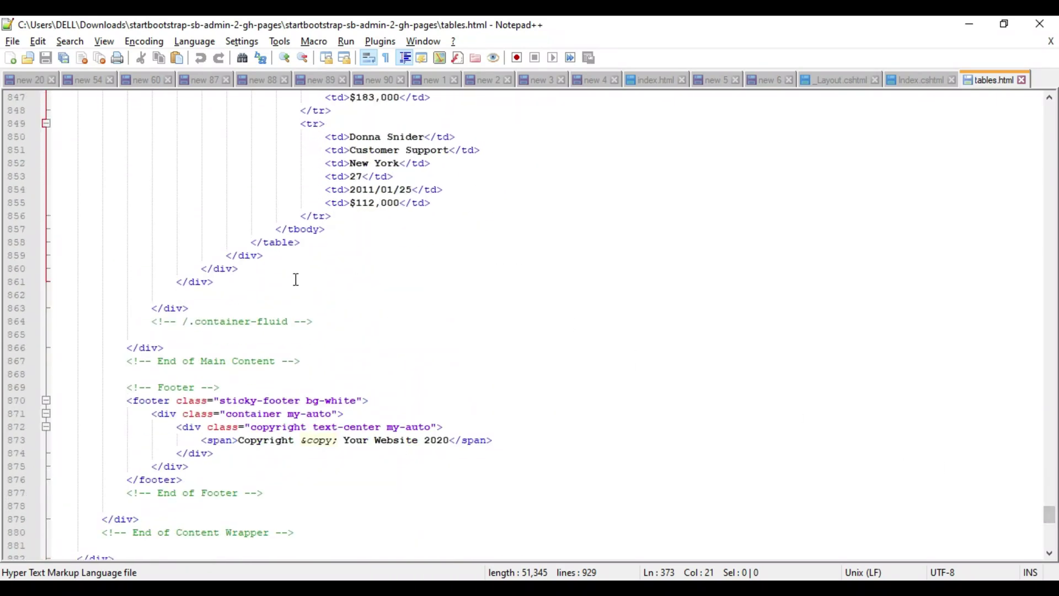
Select and copy the DataTables card markup through line 861.
{"action": "left_click", "coordinate": [217, 281], "text": "shift"}
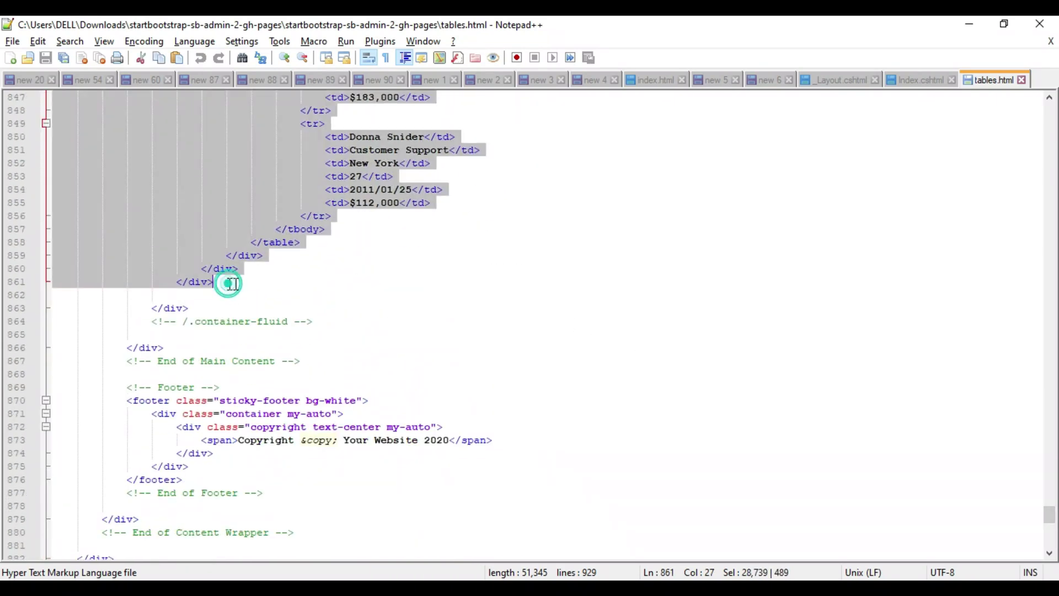
{"action": "right_click", "coordinate": [342, 183]}
{"action": "left_click", "coordinate": [381, 205]}
{"action": "key", "text": "alt+Tab"}
Open the Index view from the Index action via Go To View.
{"action": "left_click", "coordinate": [340, 347]}
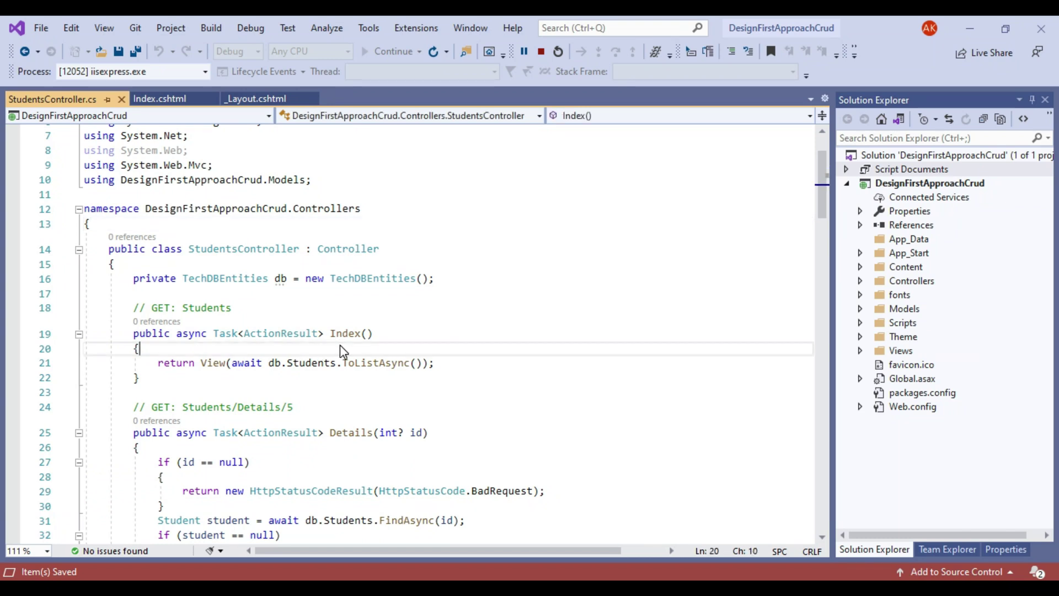
{"action": "right_click", "coordinate": [340, 346]}
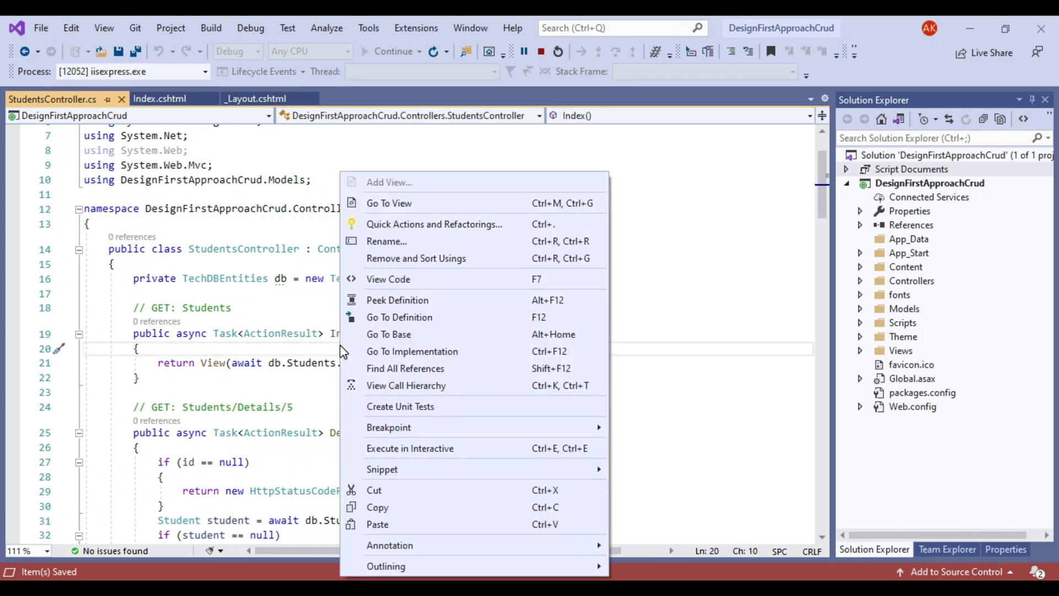
{"action": "left_click", "coordinate": [402, 207]}
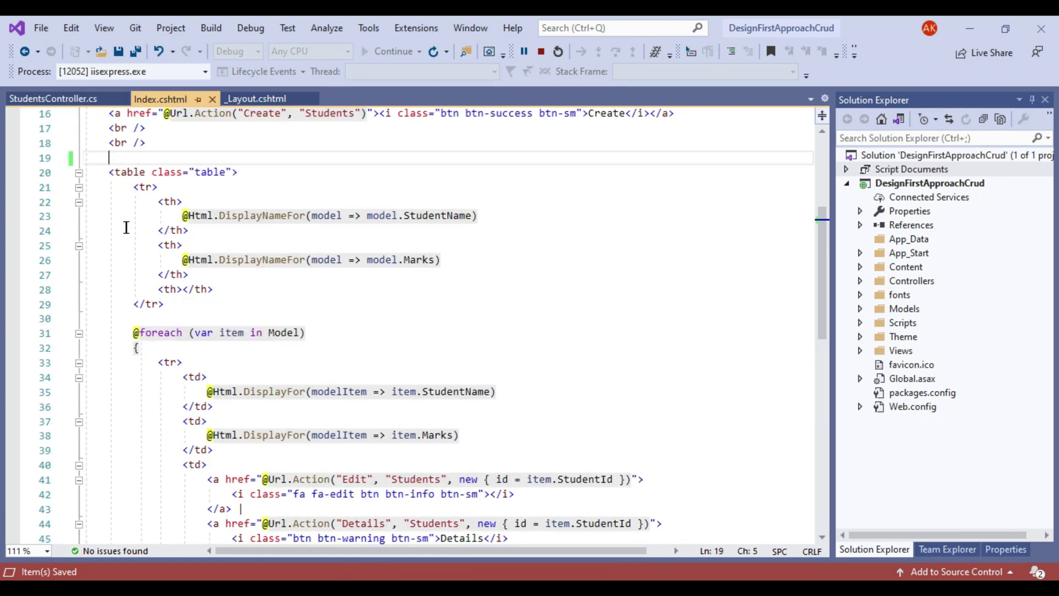
Fold the original student table and paste the card markup above it.
{"action": "left_click", "coordinate": [105, 171]}
{"action": "left_click", "coordinate": [355, 183]}
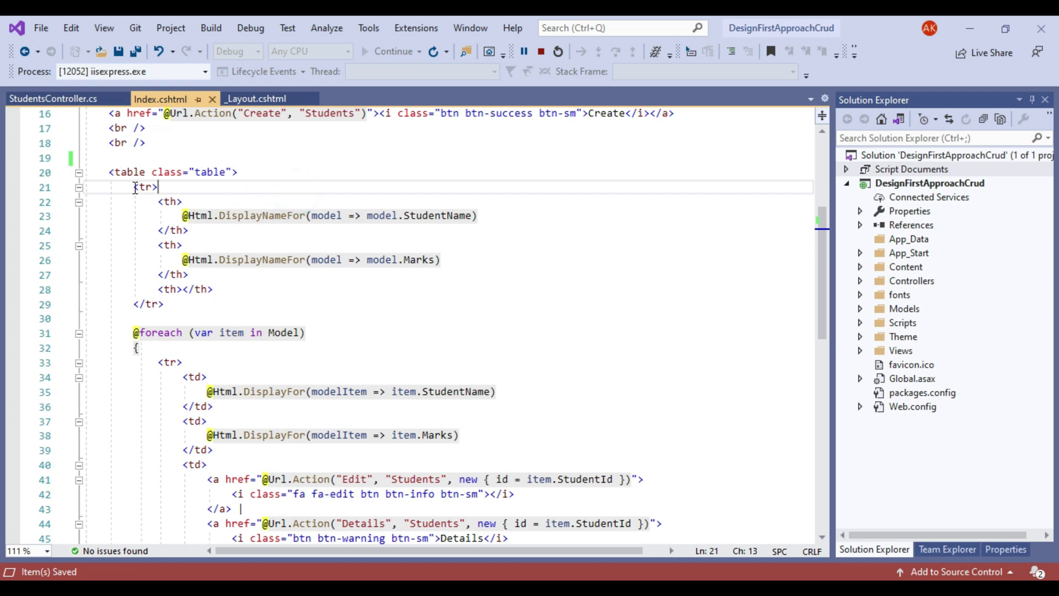
{"action": "left_click", "coordinate": [77, 172]}
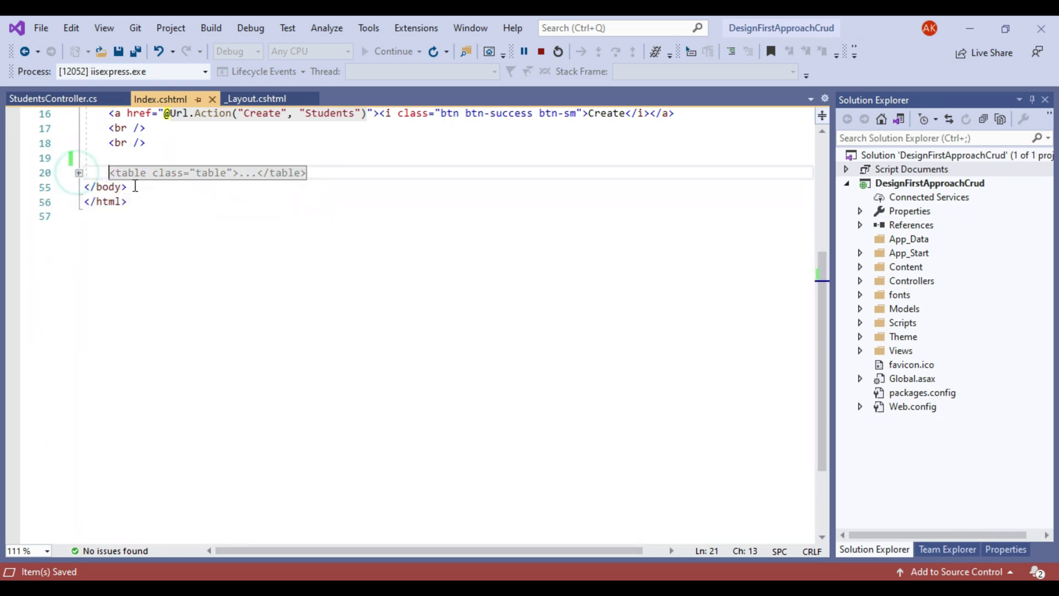
{"action": "left_click", "coordinate": [207, 172]}
{"action": "scroll", "coordinate": [262, 196], "scroll_direction": "up", "scroll_amount": 3}
{"action": "left_click", "coordinate": [140, 276]}
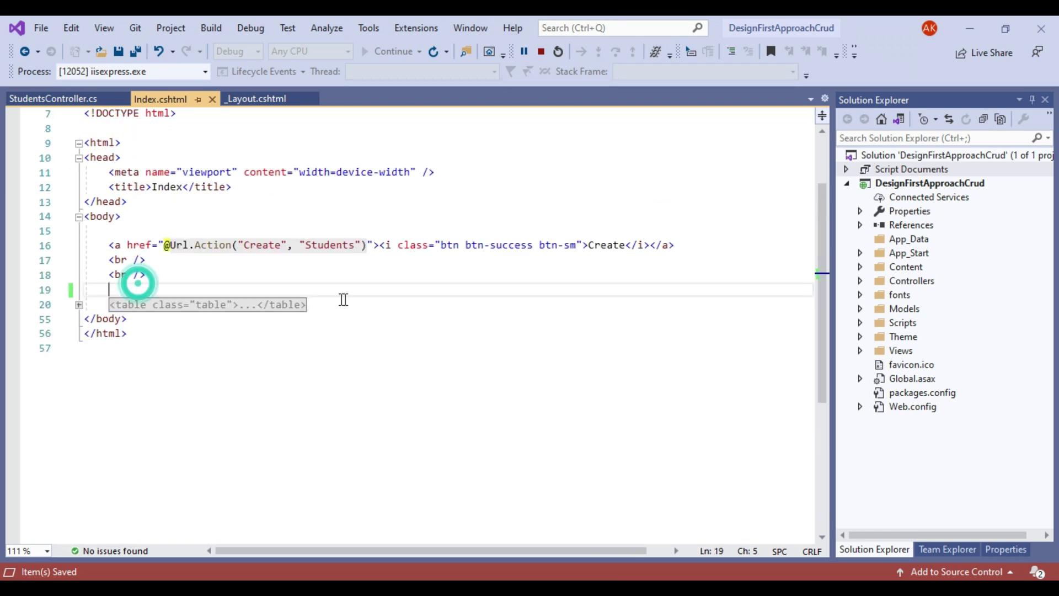
{"action": "key", "text": "Return"}
{"action": "key", "text": "Return"}
{"action": "key", "text": "Return"}
{"action": "key", "text": "Return"}
{"action": "key", "text": "Return"}
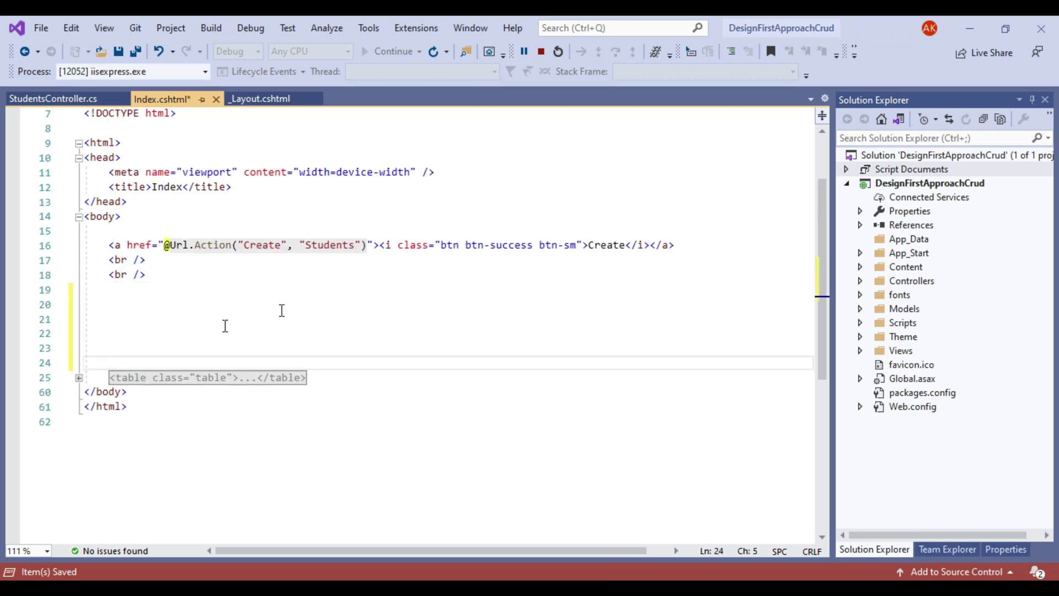
{"action": "left_click", "coordinate": [131, 293]}
{"action": "key", "text": "ctrl+v"}
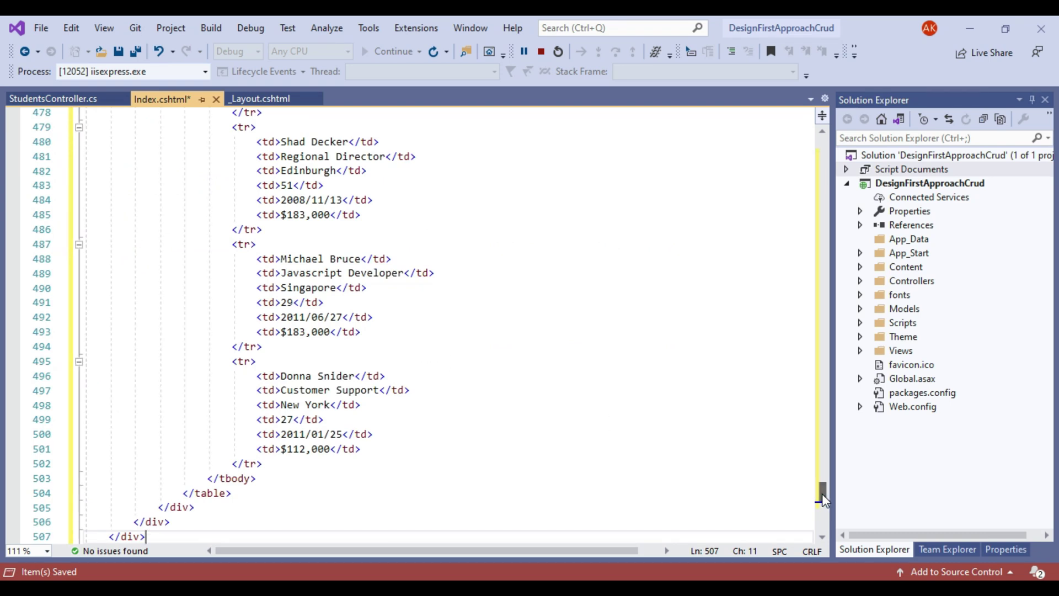
{"action": "left_click_drag", "start_coordinate": [822, 497], "coordinate": [822, 158]}
{"action": "scroll", "coordinate": [391, 353], "scroll_direction": "down", "scroll_amount": 3}
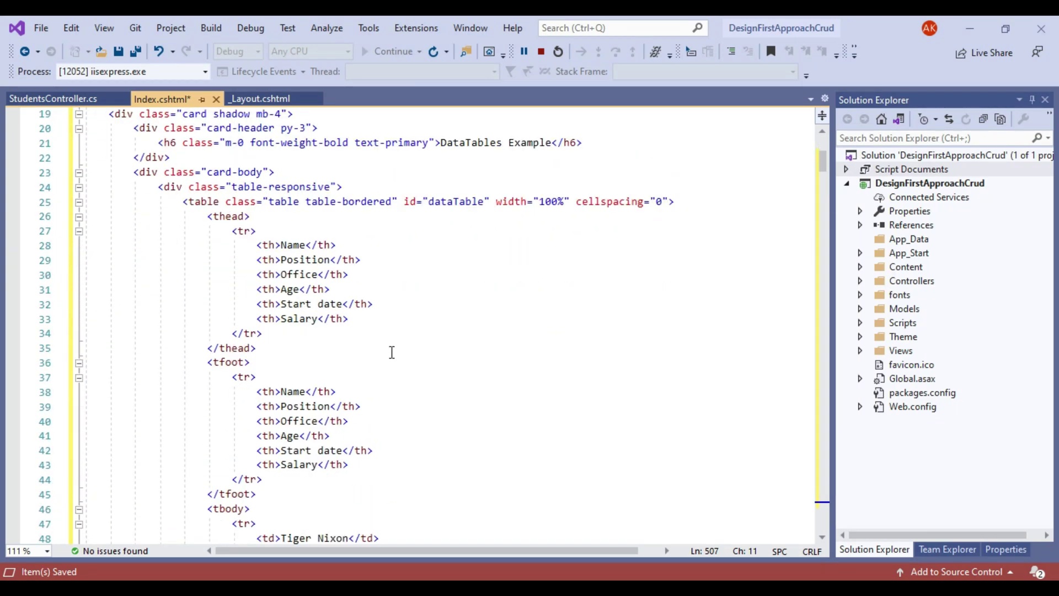
Inspect the example header row and expand the collapsed student table code.
{"action": "left_click", "coordinate": [227, 216]}
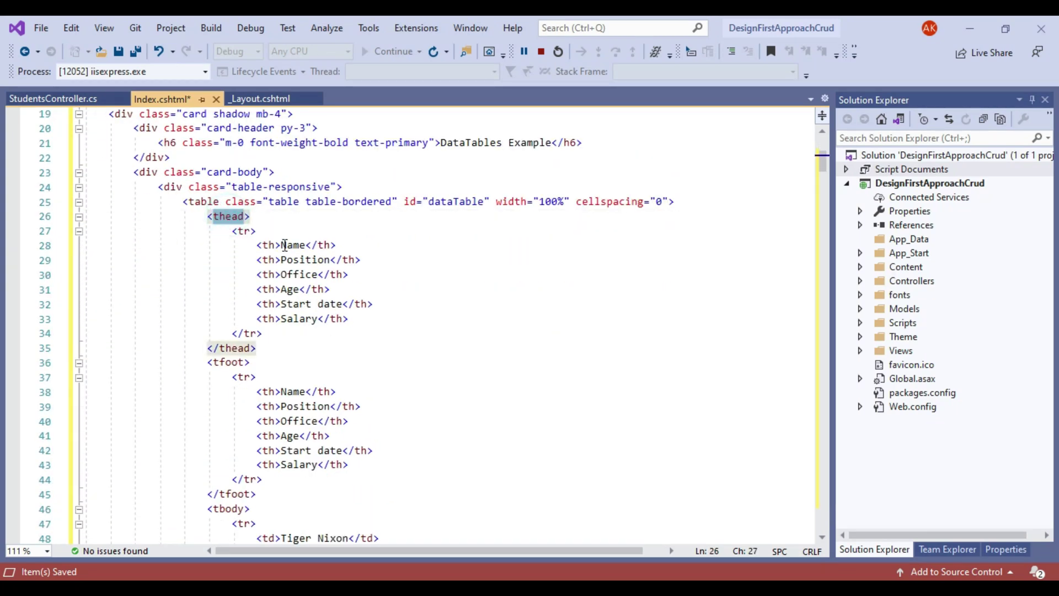
{"action": "left_click", "coordinate": [285, 245]}
{"action": "left_click", "coordinate": [306, 289]}
{"action": "left_click", "coordinate": [217, 216]}
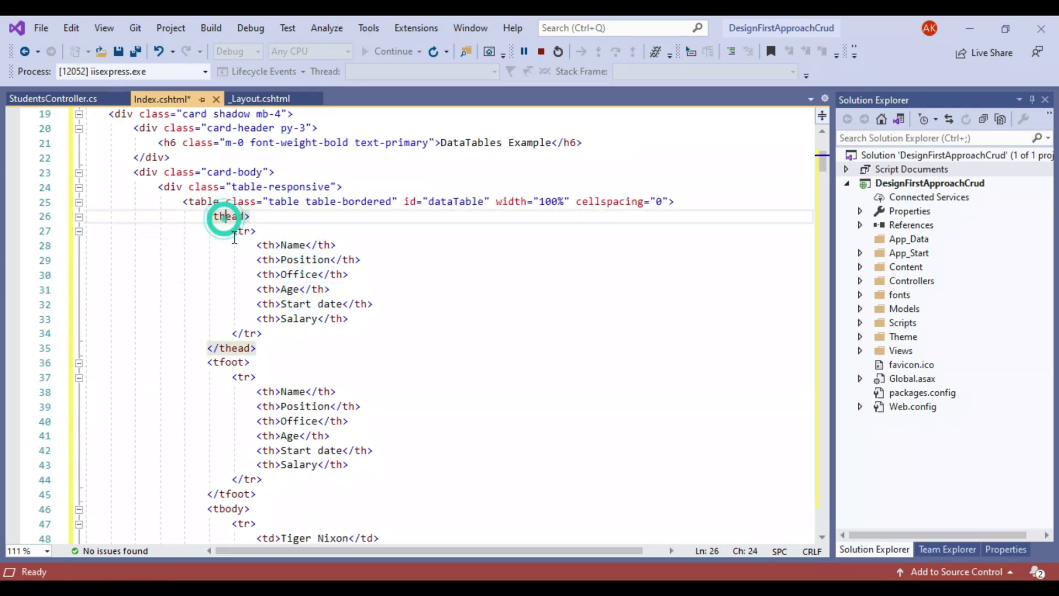
{"action": "left_click", "coordinate": [244, 230]}
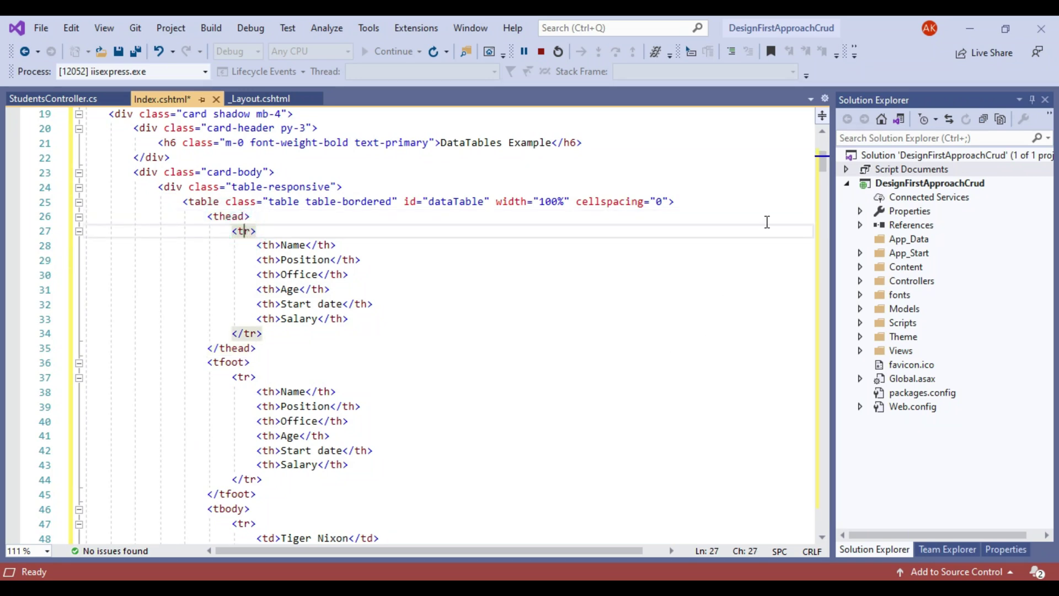
{"action": "mouse_move", "coordinate": [822, 161]}
{"action": "left_mouse_down"}
{"action": "mouse_move", "coordinate": [824, 364]}
{"action": "mouse_move", "coordinate": [844, 513]}
{"action": "left_mouse_up"}
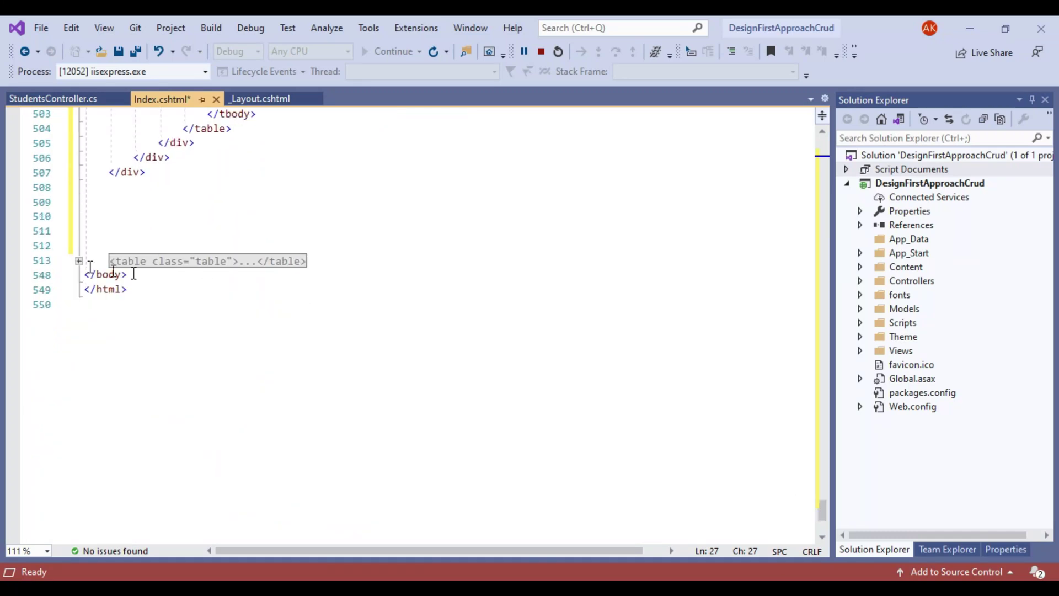
{"action": "left_click", "coordinate": [79, 261]}
{"action": "left_click", "coordinate": [215, 261]}
{"action": "scroll", "coordinate": [215, 261], "scroll_direction": "down", "scroll_amount": 1}
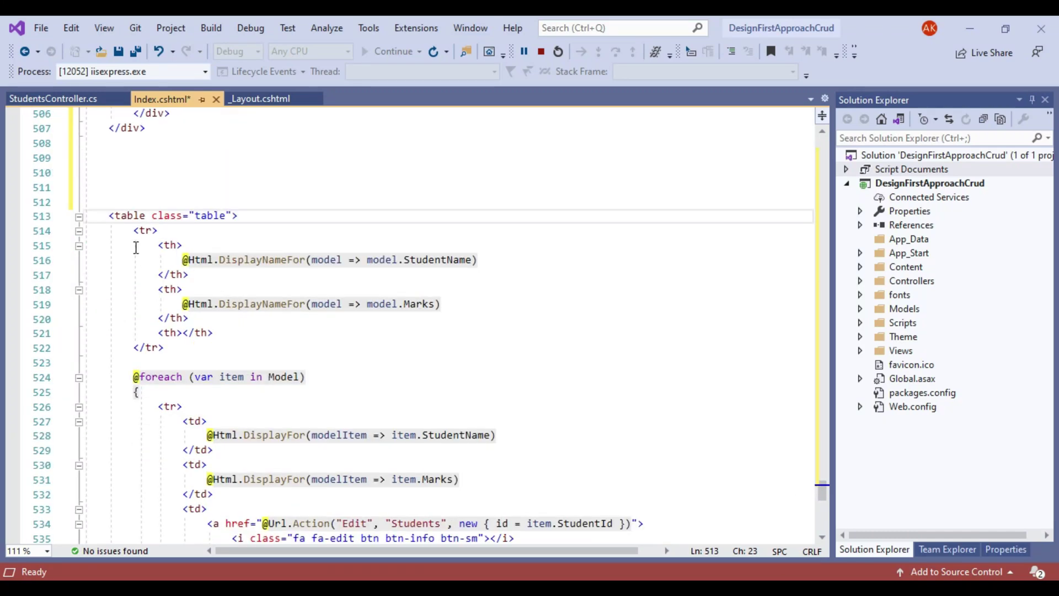
Replace the example's Name–Salary header row with the student header row.
{"action": "left_click_drag", "start_coordinate": [131, 231], "coordinate": [243, 347]}
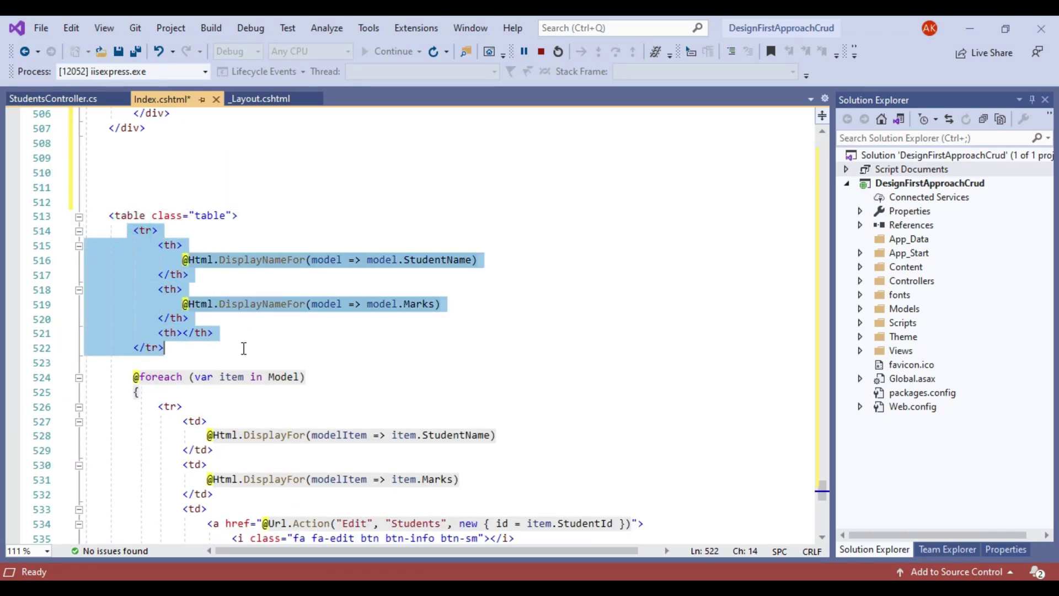
{"action": "key", "text": "Delete"}
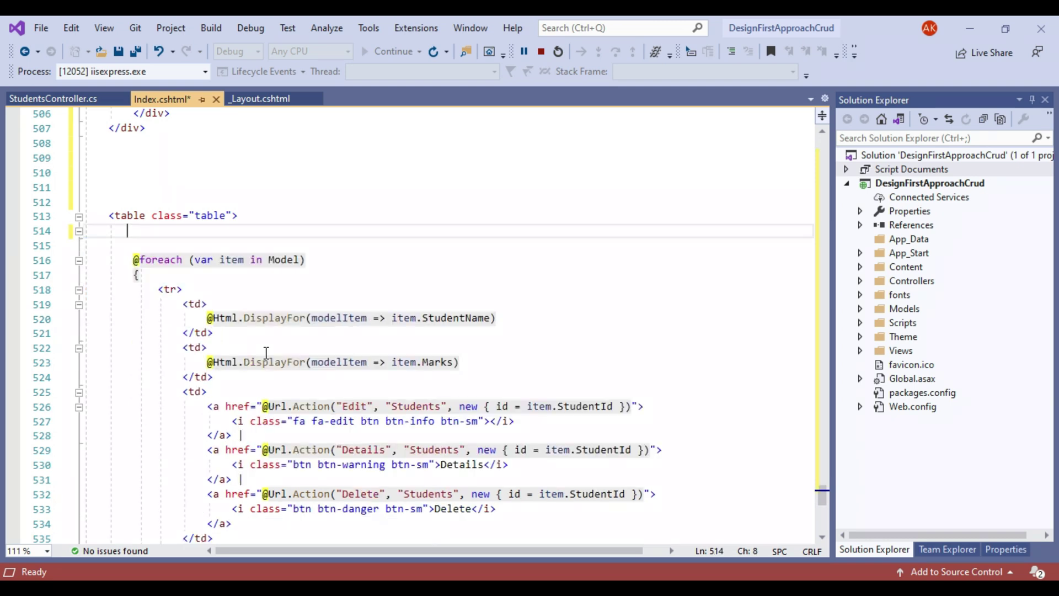
{"action": "left_click_drag", "start_coordinate": [822, 494], "coordinate": [821, 152]}
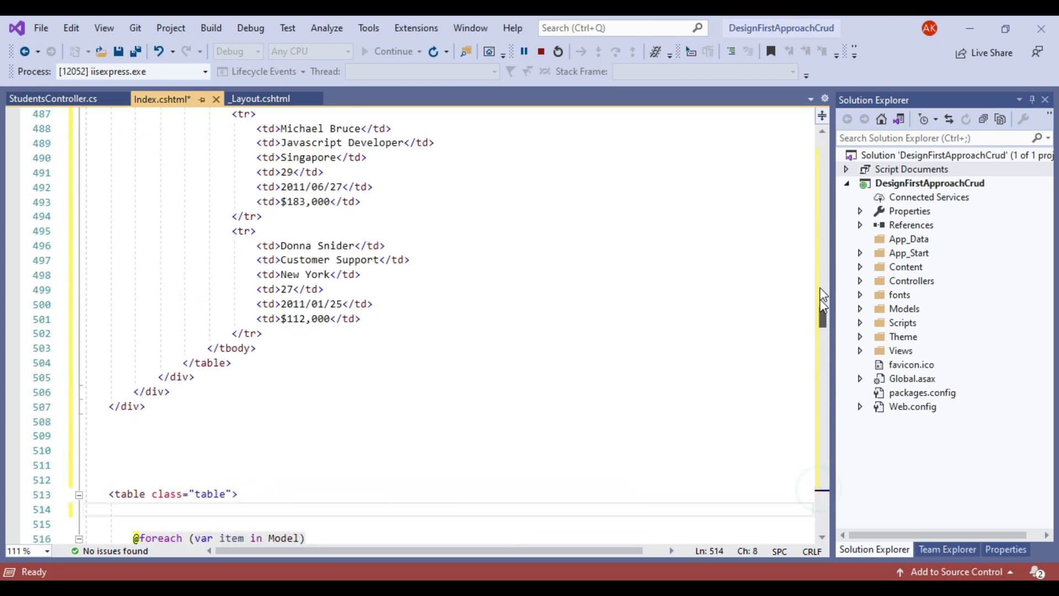
{"action": "scroll", "coordinate": [276, 335], "scroll_direction": "down", "scroll_amount": 4}
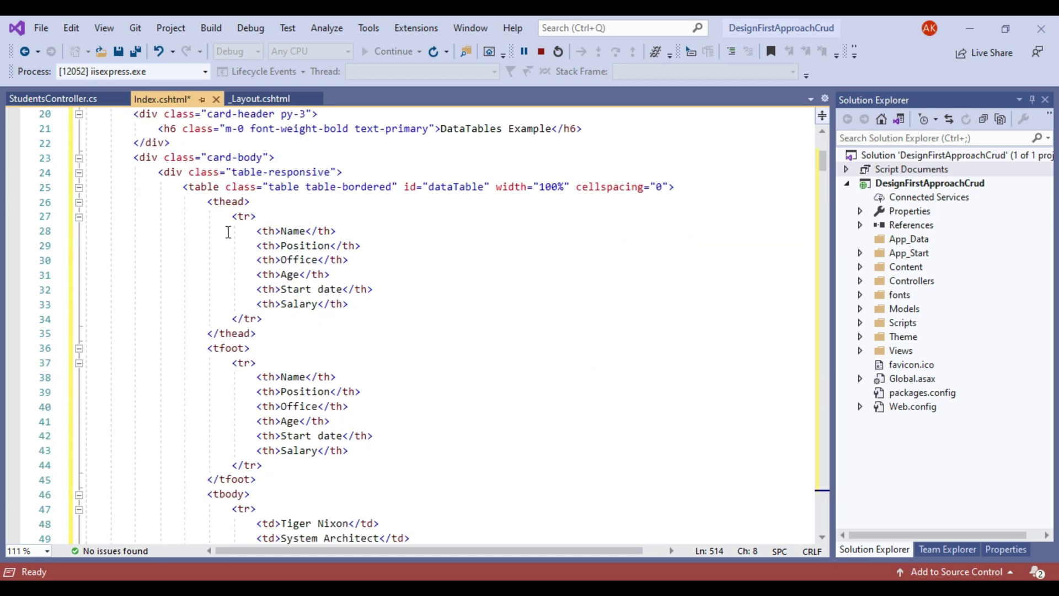
{"action": "left_click", "coordinate": [232, 206]}
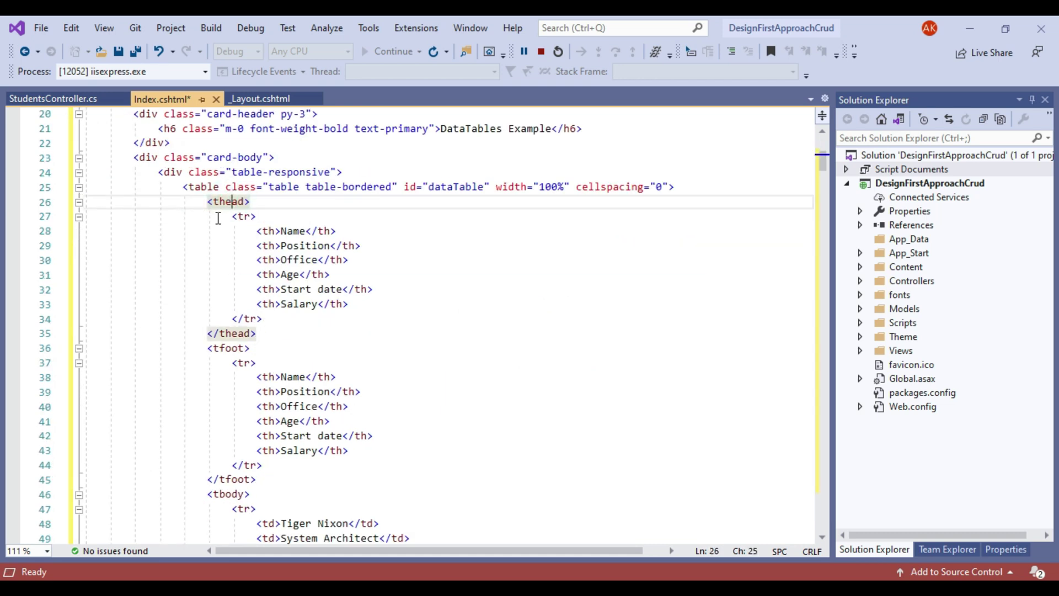
{"action": "left_click_drag", "start_coordinate": [232, 216], "coordinate": [425, 318]}
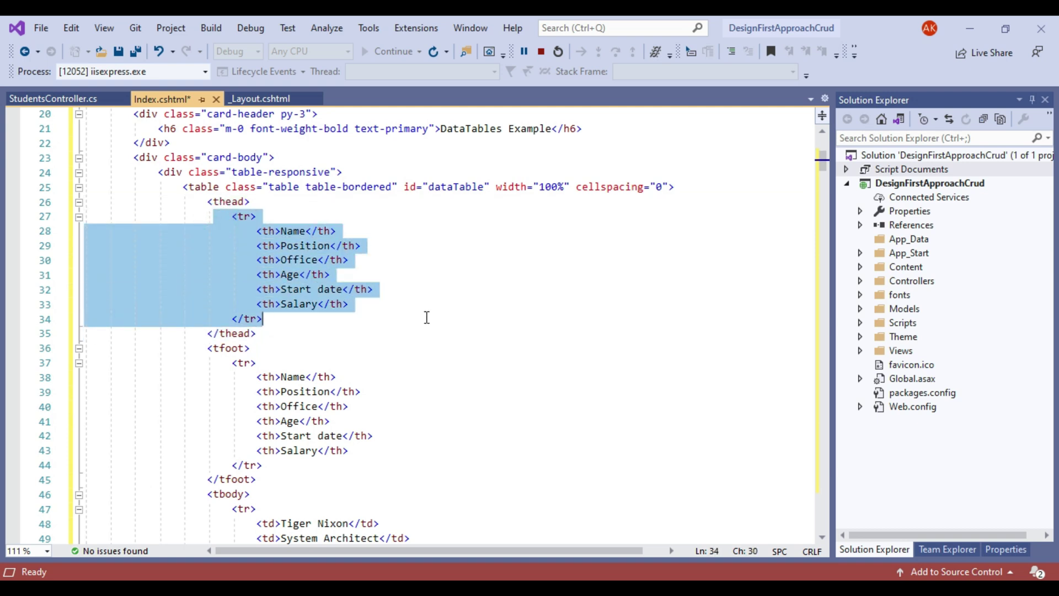
{"action": "type", "text": "<tr>                             <th>                                 @Html.DisplayNameFor(model => model.StudentName)                             </th>                             <th>                                 @Html.DisplayNameFor(model => model.Marks)                             </th>                             <th></th>                         </tr>"}
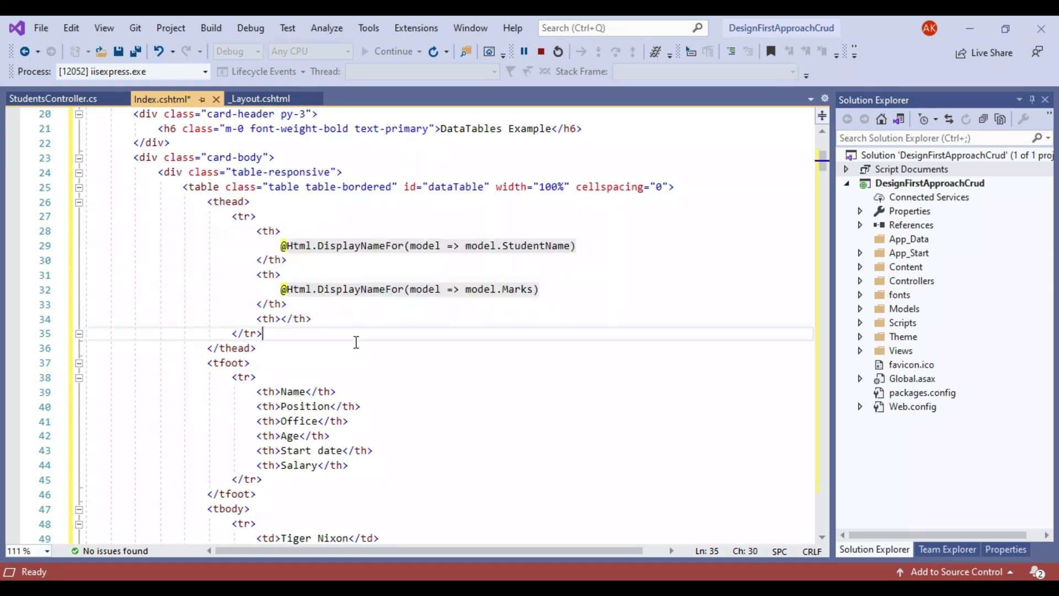
{"action": "left_click", "coordinate": [366, 246]}
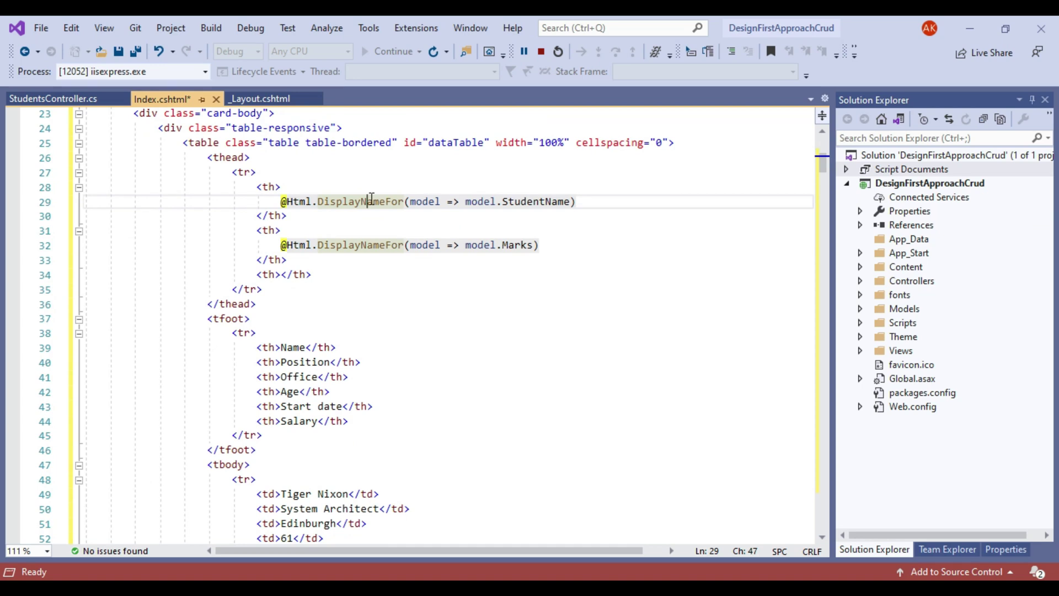
{"action": "scroll", "coordinate": [327, 285], "scroll_direction": "down", "scroll_amount": 1}
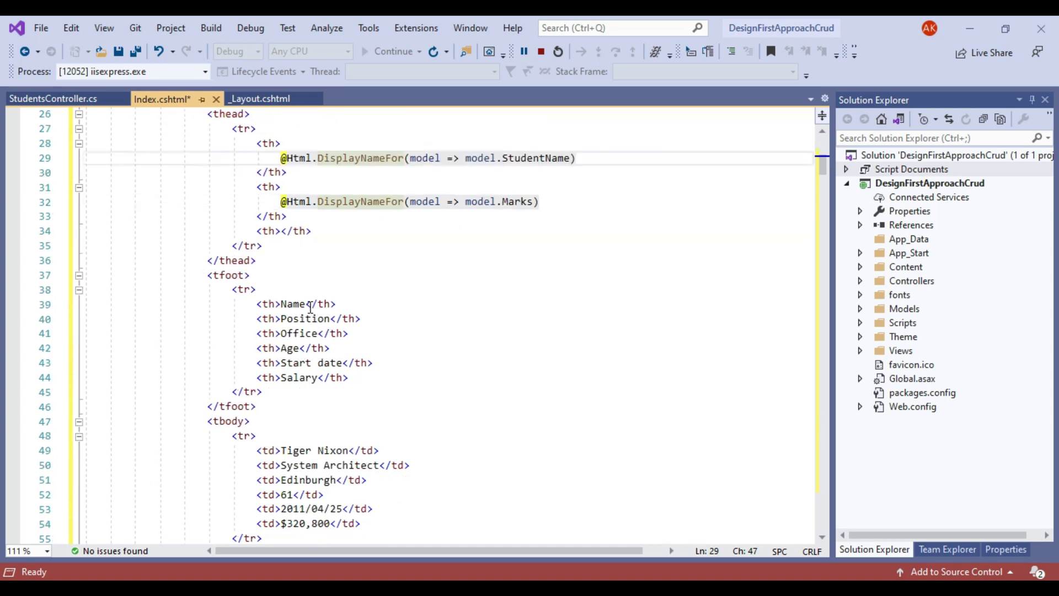
{"action": "left_click", "coordinate": [225, 275]}
Collapse and delete the example table's footer block.
{"action": "left_click", "coordinate": [78, 275]}
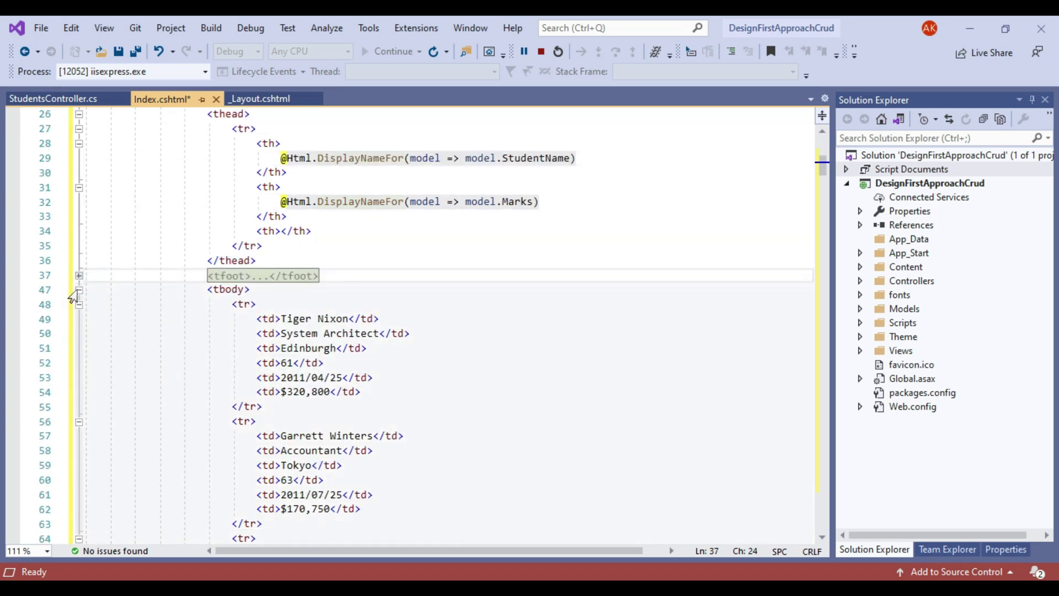
{"action": "double_click", "coordinate": [264, 276]}
{"action": "key", "text": "Delete"}
{"action": "scroll", "coordinate": [334, 330], "scroll_direction": "down", "scroll_amount": 2}
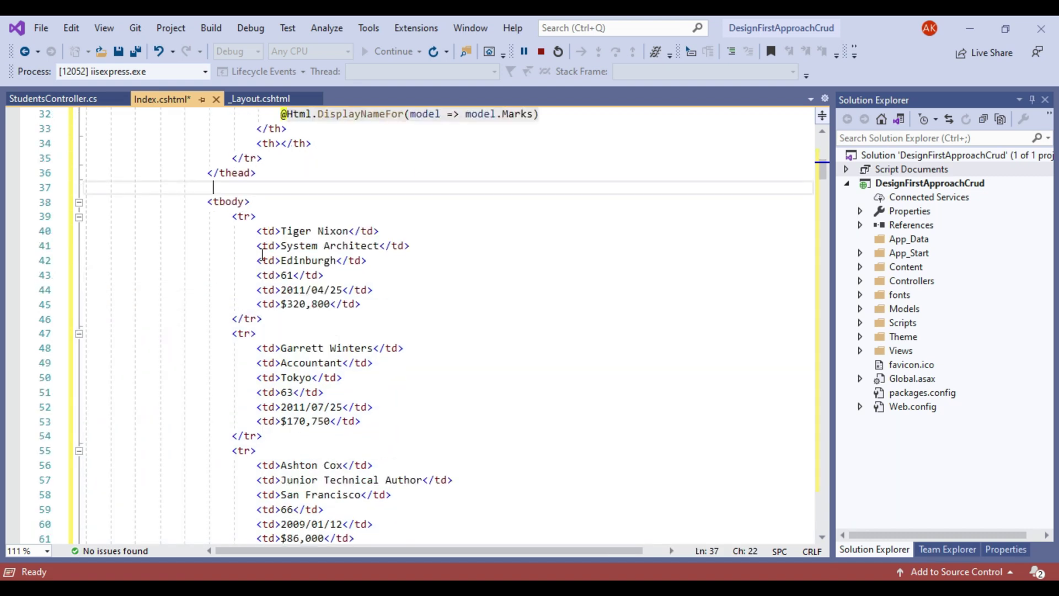
Delete all the sample employee rows from the table body.
{"action": "left_click", "coordinate": [230, 218]}
{"action": "left_click_drag", "start_coordinate": [821, 170], "coordinate": [845, 488]}
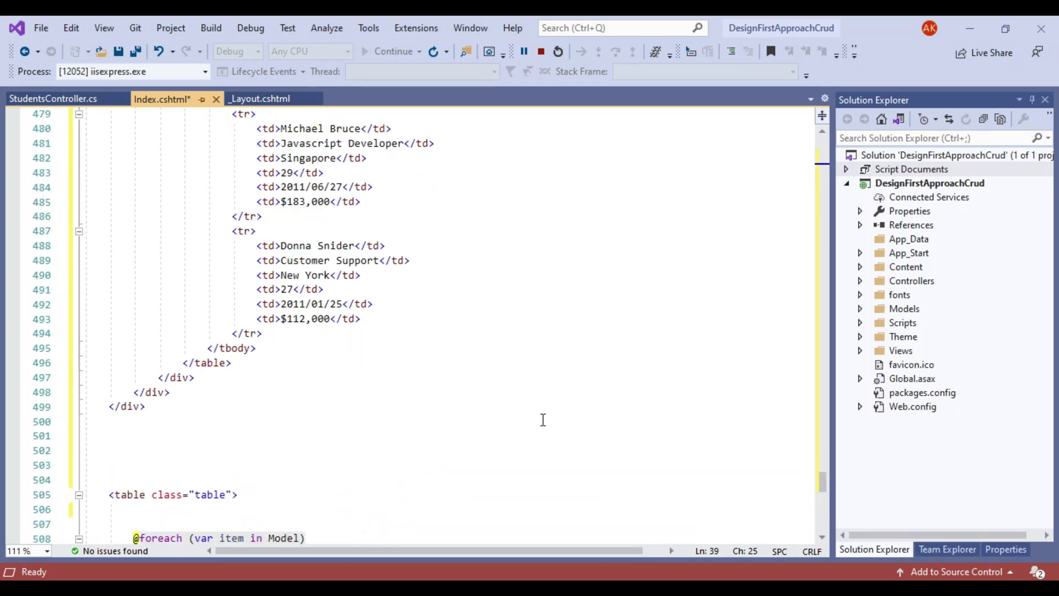
{"action": "left_click", "coordinate": [263, 334], "text": "shift"}
{"action": "key", "text": "Delete"}
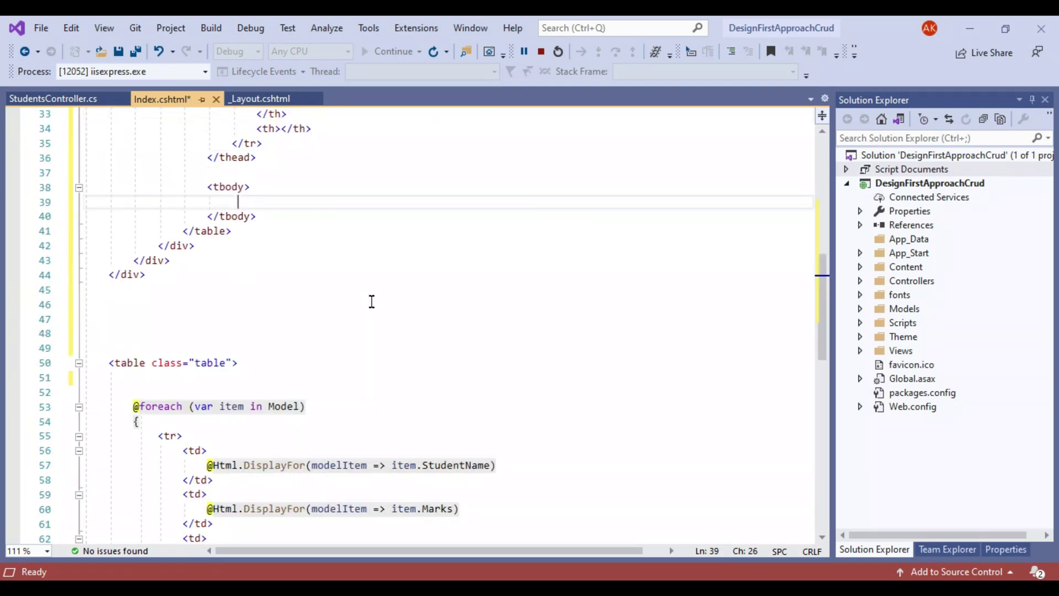
{"action": "left_click", "coordinate": [238, 332]}
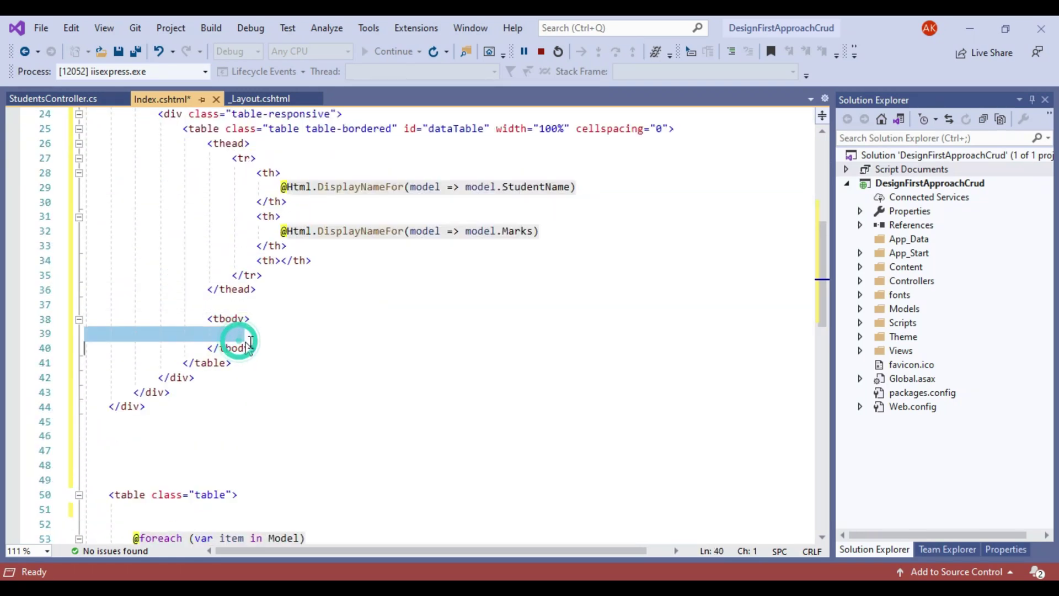
{"action": "scroll", "coordinate": [248, 356], "scroll_direction": "down", "scroll_amount": 4}
{"action": "scroll", "coordinate": [306, 365], "scroll_direction": "down", "scroll_amount": 4}
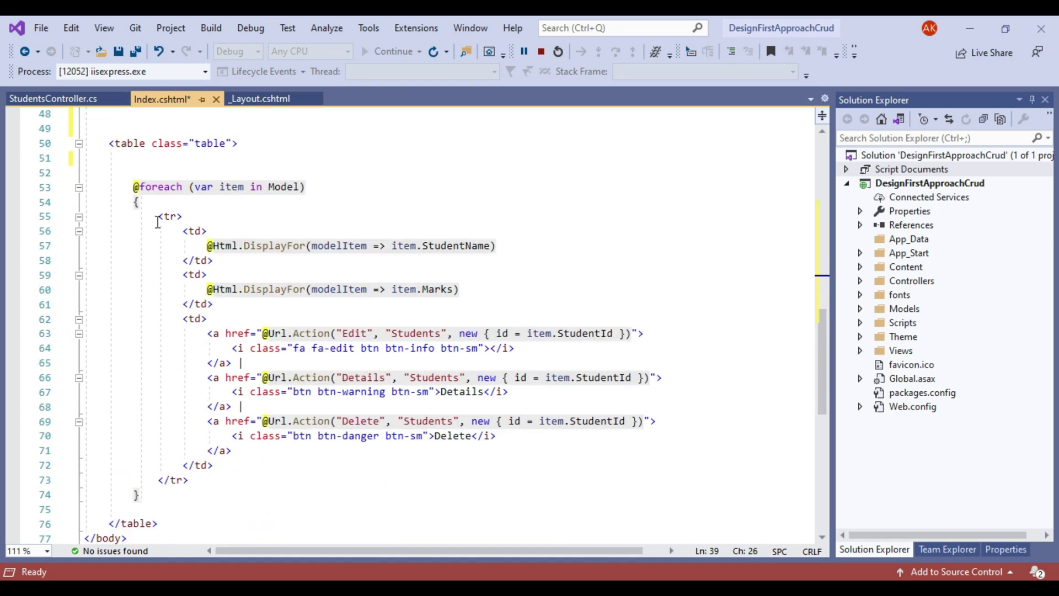
Move the student foreach block into the example table's tbody.
{"action": "left_click", "coordinate": [133, 187]}
{"action": "scroll", "coordinate": [207, 315], "scroll_direction": "down", "scroll_amount": 3}
{"action": "left_click", "coordinate": [163, 362], "text": "shift"}
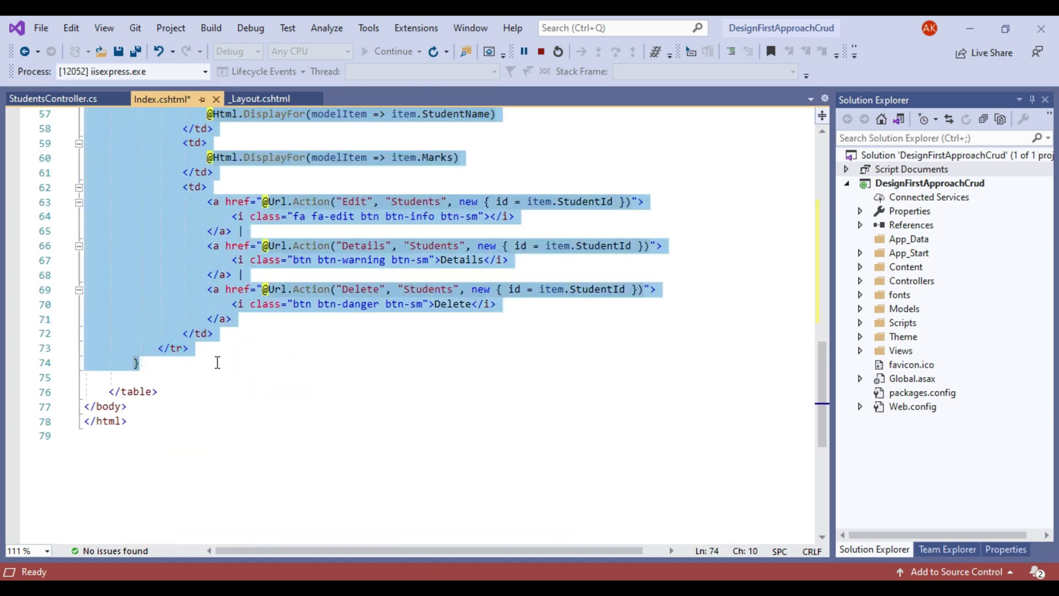
{"action": "key", "text": "ctrl+x"}
{"action": "scroll", "coordinate": [264, 338], "scroll_direction": "up", "scroll_amount": 7}
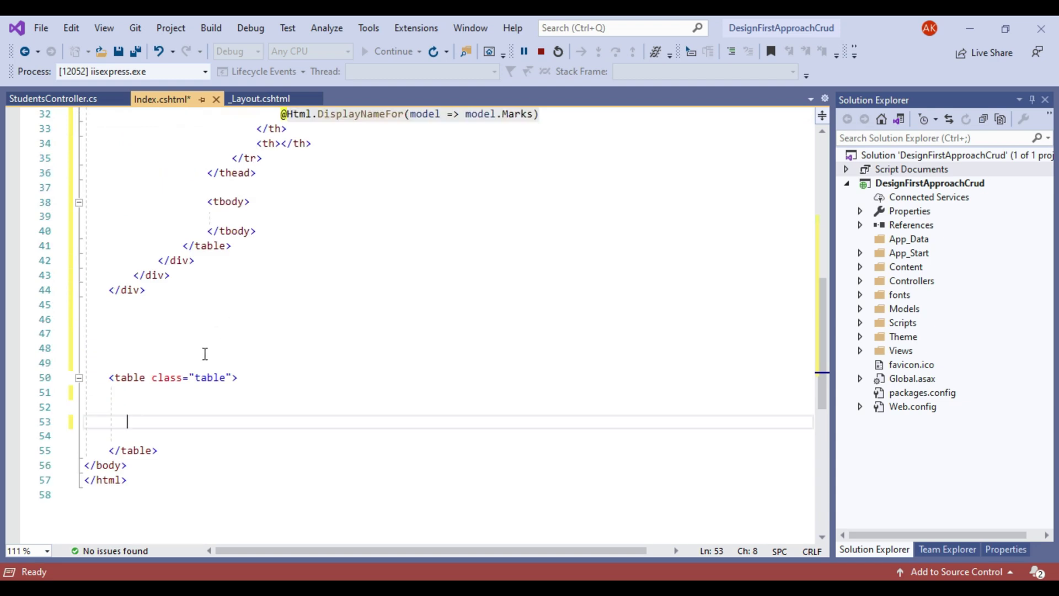
{"action": "scroll", "coordinate": [248, 355], "scroll_direction": "up", "scroll_amount": 4}
{"action": "left_click", "coordinate": [249, 362]}
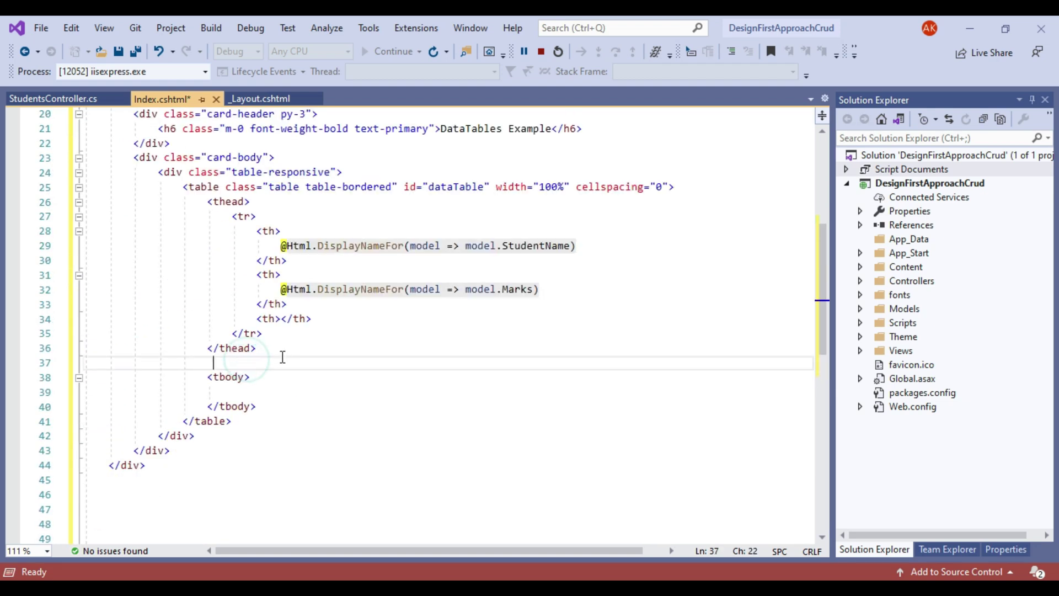
{"action": "key", "text": "ctrl+v"}
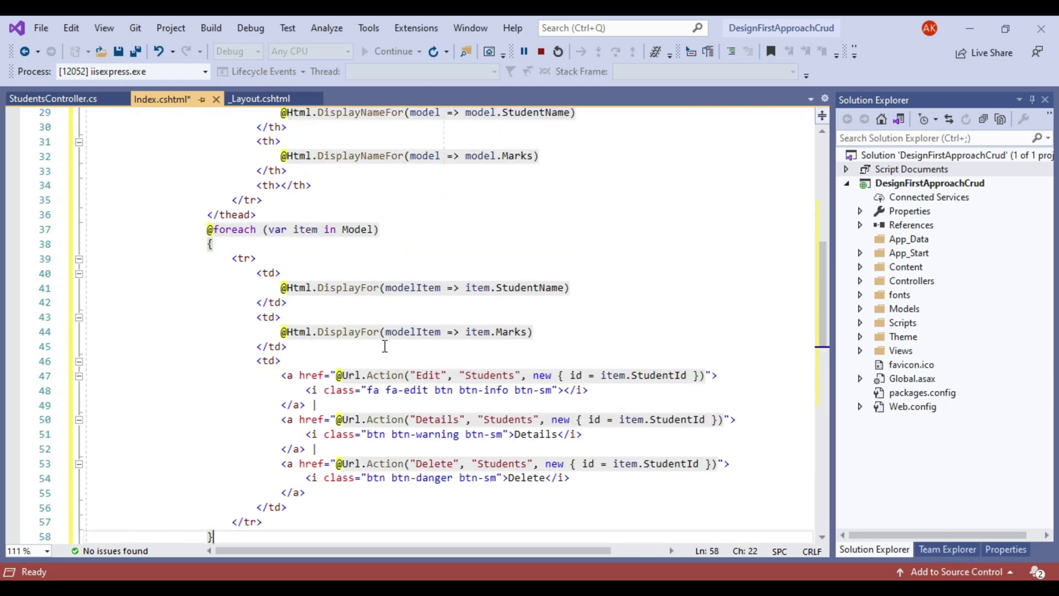
{"action": "key", "text": "ctrl+z"}
{"action": "key", "text": "ctrl+z"}
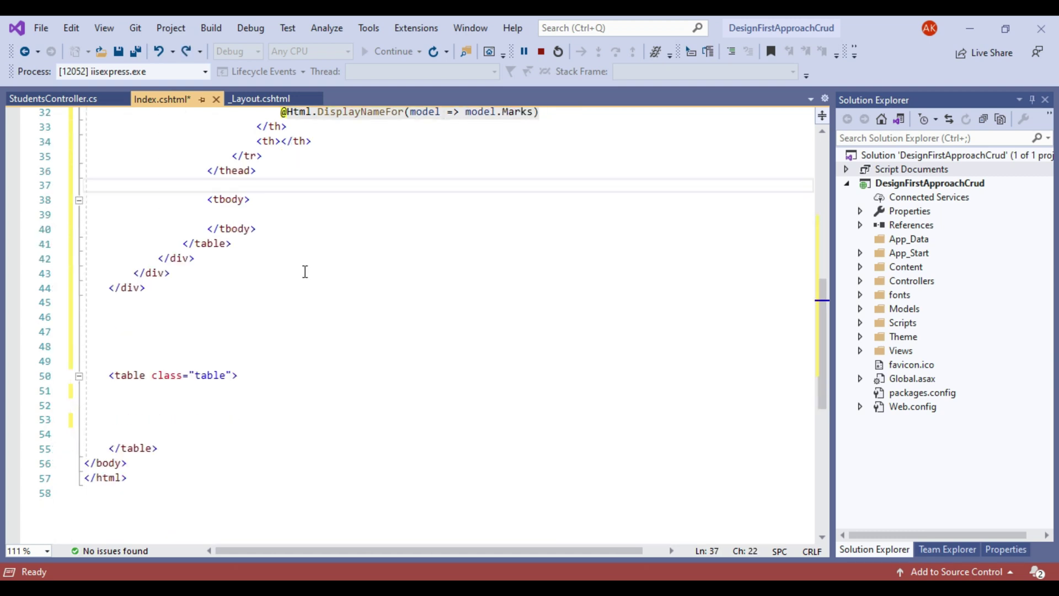
{"action": "left_click", "coordinate": [260, 214]}
{"action": "scroll", "coordinate": [259, 214], "scroll_direction": "up", "scroll_amount": 3}
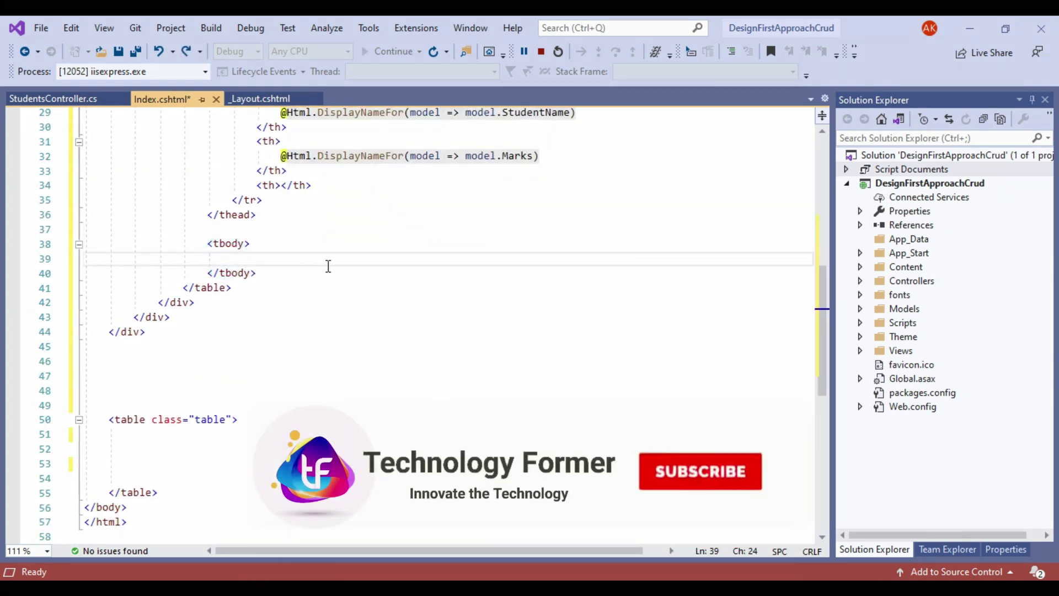
{"action": "key", "text": "ctrl+v"}
{"action": "left_click", "coordinate": [461, 199]}
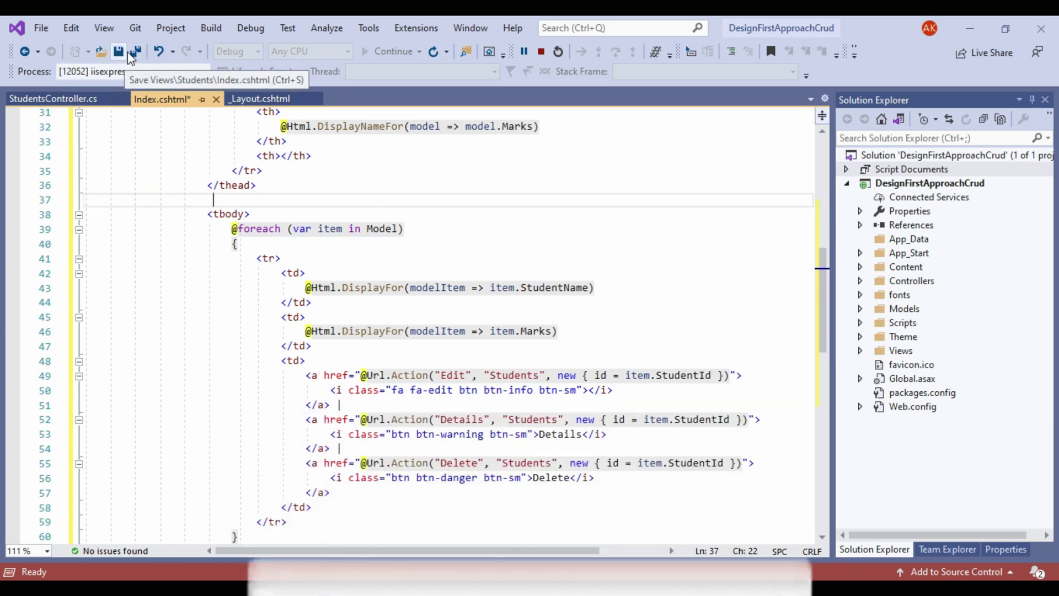
Save the view and remove the leftover table opening line, blank lines and closing tag.
{"action": "left_click", "coordinate": [119, 51]}
{"action": "left_click", "coordinate": [451, 245]}
{"action": "scroll", "coordinate": [472, 331], "scroll_direction": "down", "scroll_amount": 9}
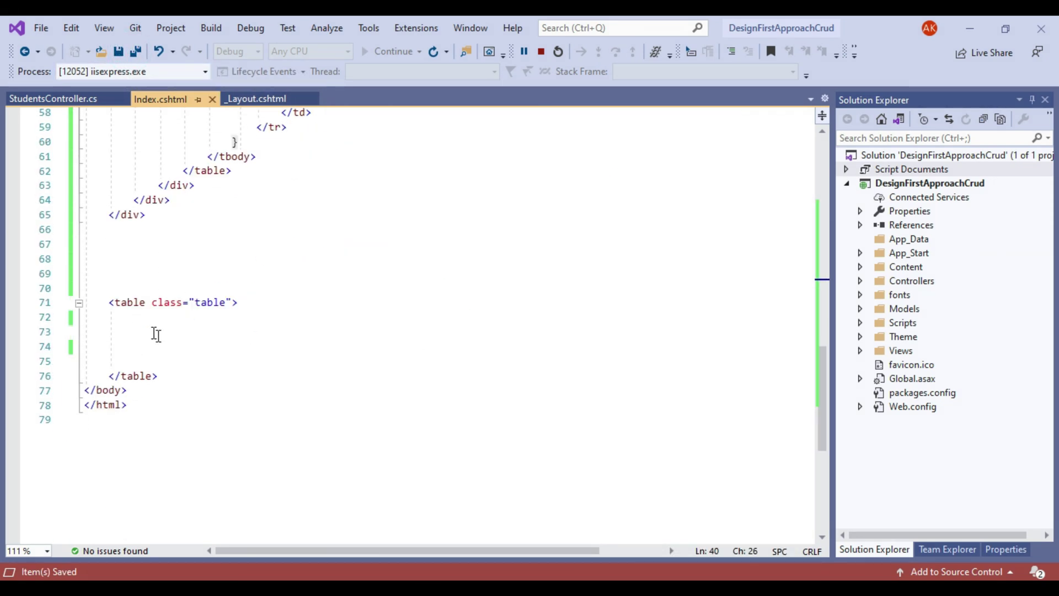
{"action": "left_click_drag", "start_coordinate": [109, 302], "coordinate": [298, 303]}
{"action": "key", "text": "Delete"}
{"action": "left_click", "coordinate": [165, 236]}
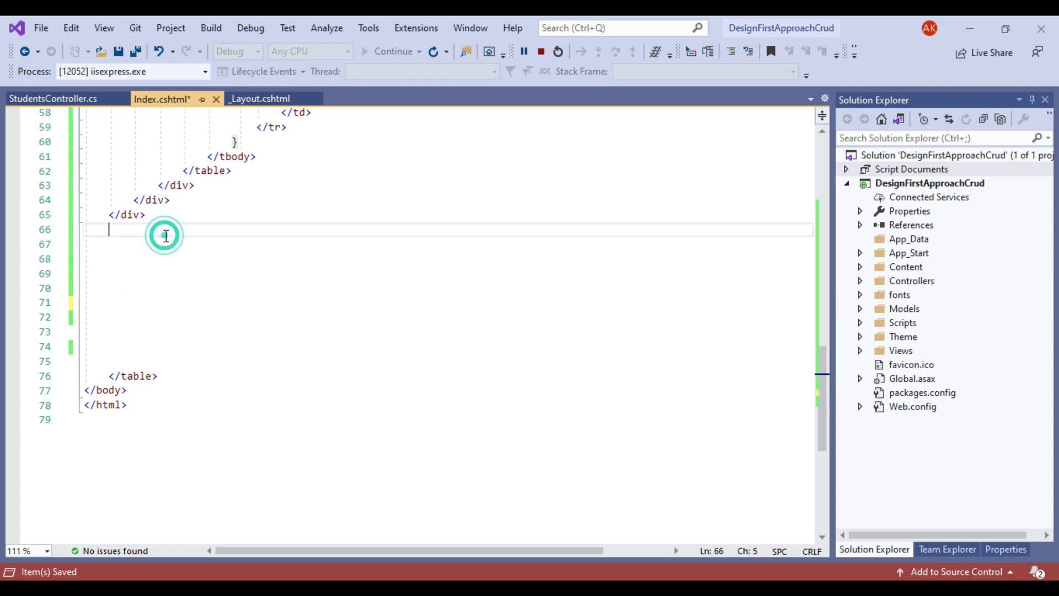
{"action": "key", "text": "Delete"}
{"action": "key", "text": "Delete"}
{"action": "key", "text": "Delete"}
{"action": "key", "text": "Delete"}
{"action": "key", "text": "Delete"}
{"action": "key", "text": "Delete"}
{"action": "key", "text": "Delete"}
{"action": "key", "text": "Delete"}
{"action": "key", "text": "Delete"}
{"action": "key", "text": "Delete"}
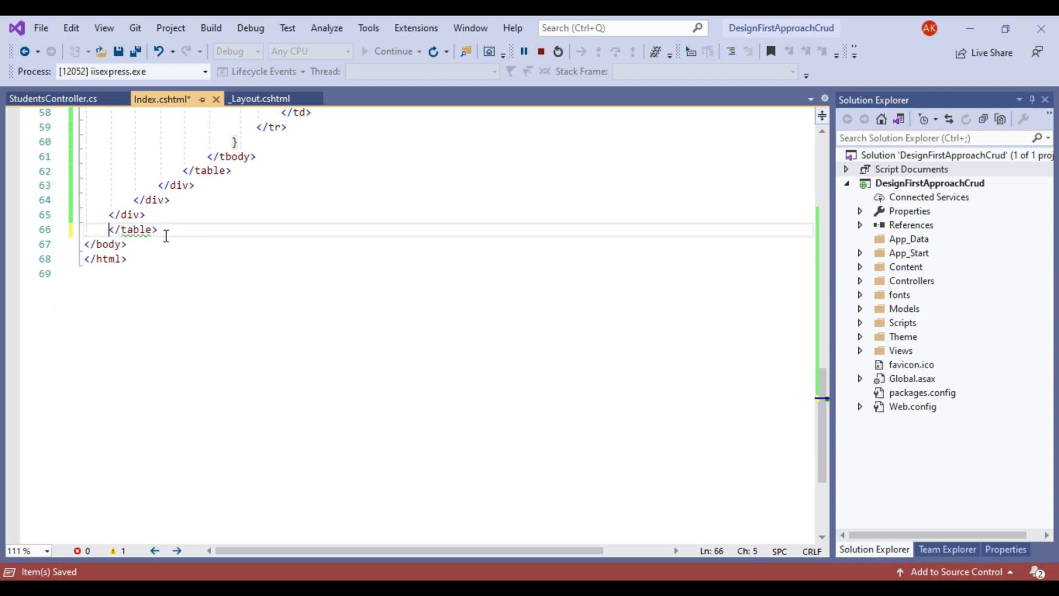
{"action": "key", "text": "shift+Delete"}
{"action": "scroll", "coordinate": [248, 274], "scroll_direction": "up", "scroll_amount": 5}
{"action": "left_click", "coordinate": [348, 273]}
{"action": "scroll", "coordinate": [451, 291], "scroll_direction": "up", "scroll_amount": 6}
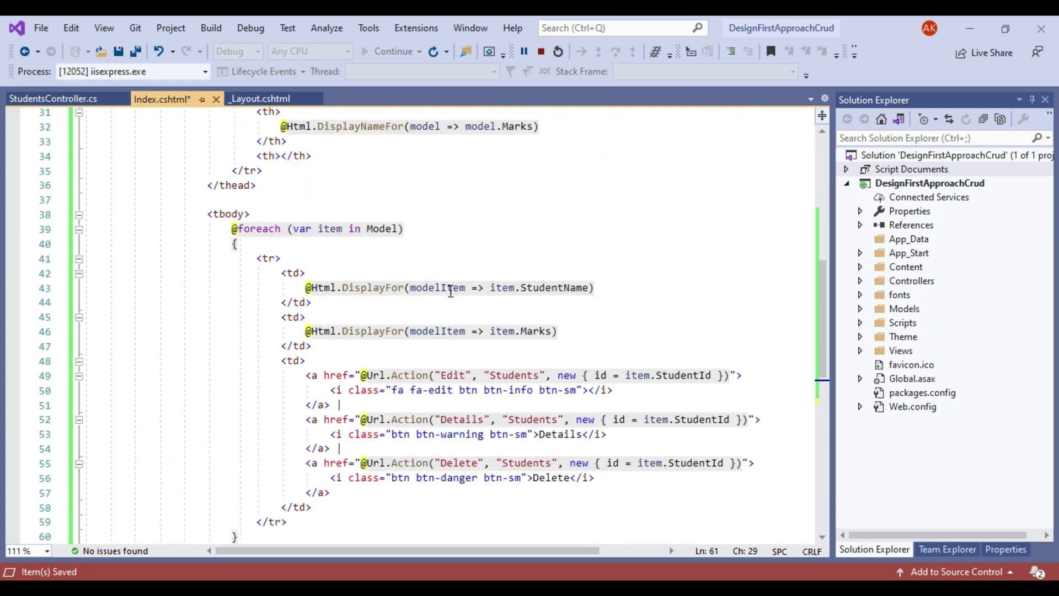
{"action": "scroll", "coordinate": [452, 291], "scroll_direction": "up", "scroll_amount": 3}
{"action": "scroll", "coordinate": [331, 306], "scroll_direction": "up", "scroll_amount": 2}
Review the header cells, thead/tbody tags and loop cells, then return to the browser.
{"action": "left_click_drag", "start_coordinate": [224, 288], "coordinate": [547, 345]}
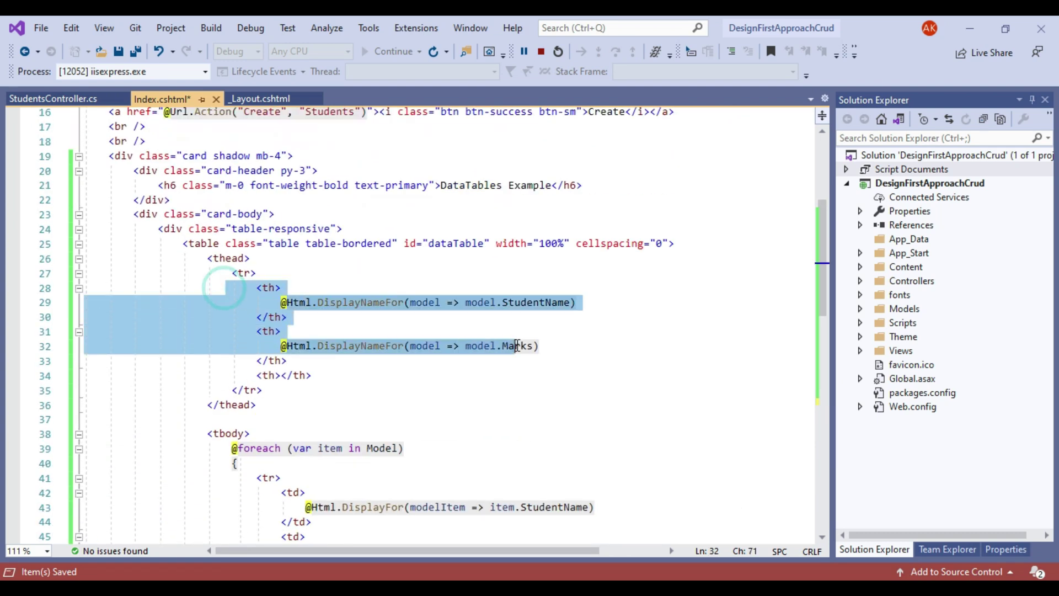
{"action": "left_click", "coordinate": [523, 345]}
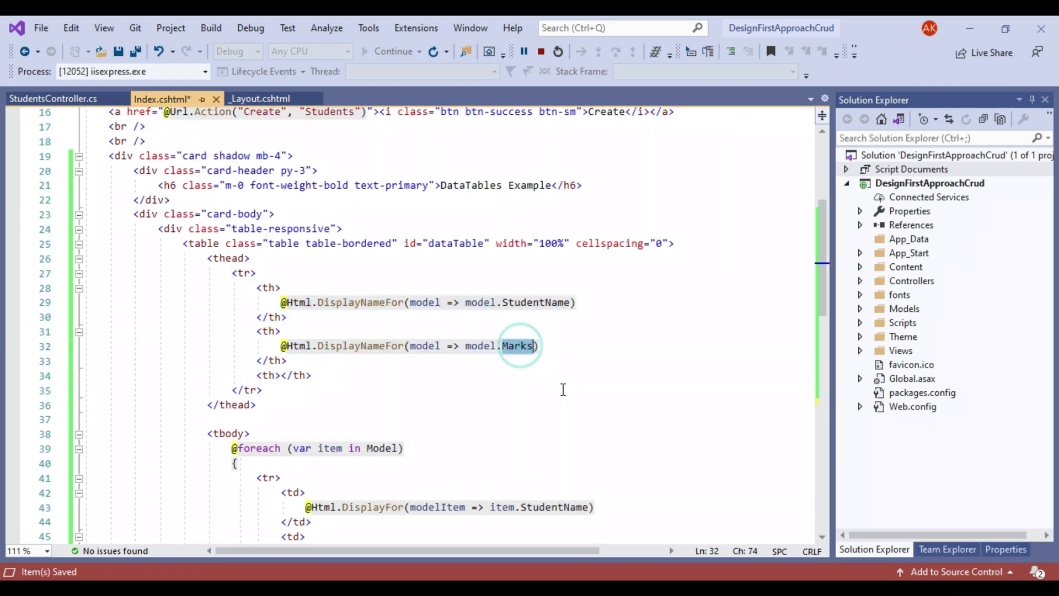
{"action": "scroll", "coordinate": [510, 360], "scroll_direction": "down", "scroll_amount": 3}
{"action": "double_click", "coordinate": [222, 125]}
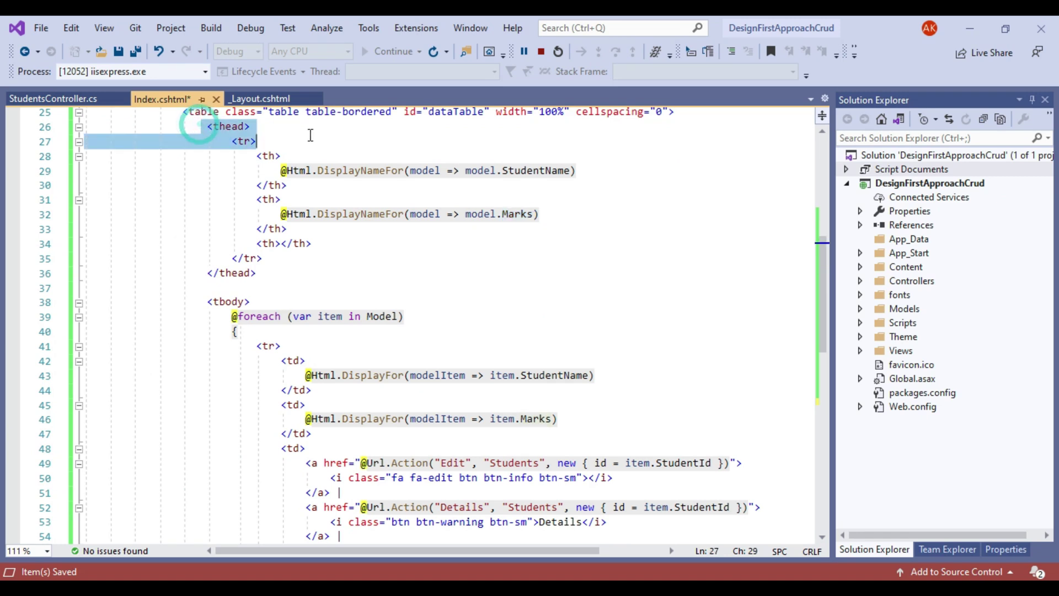
{"action": "double_click", "coordinate": [225, 301]}
{"action": "scroll", "coordinate": [368, 318], "scroll_direction": "down", "scroll_amount": 1}
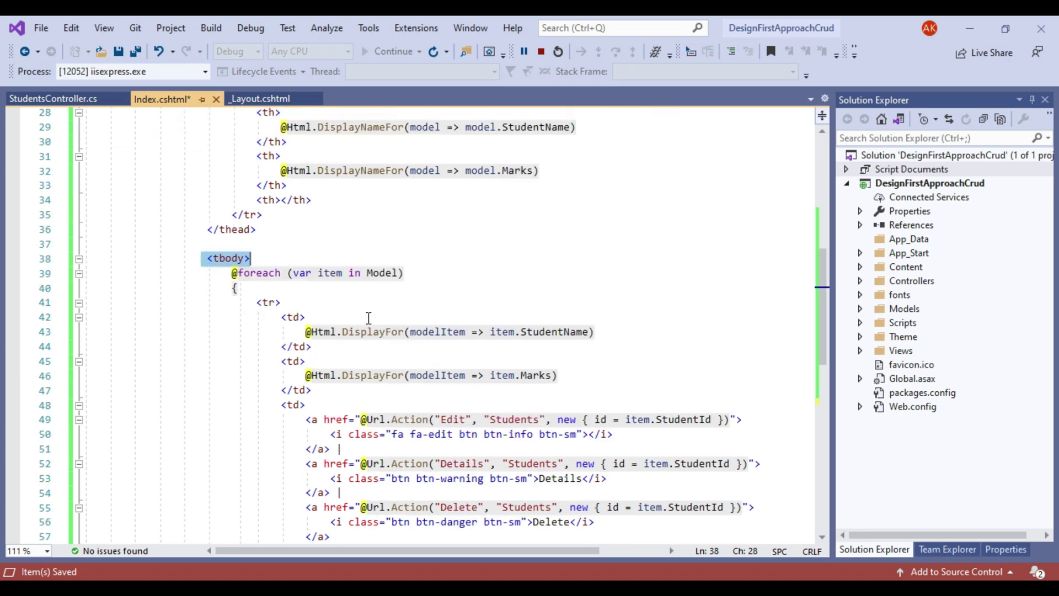
{"action": "double_click", "coordinate": [385, 273]}
{"action": "scroll", "coordinate": [372, 336], "scroll_direction": "down", "scroll_amount": 3}
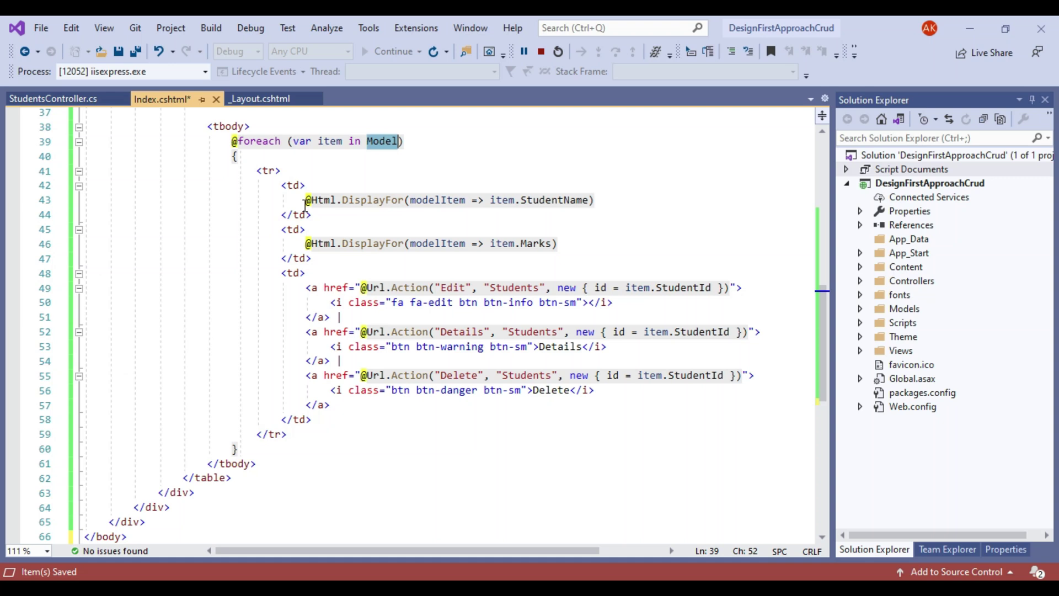
{"action": "left_click_drag", "start_coordinate": [305, 199], "coordinate": [600, 241]}
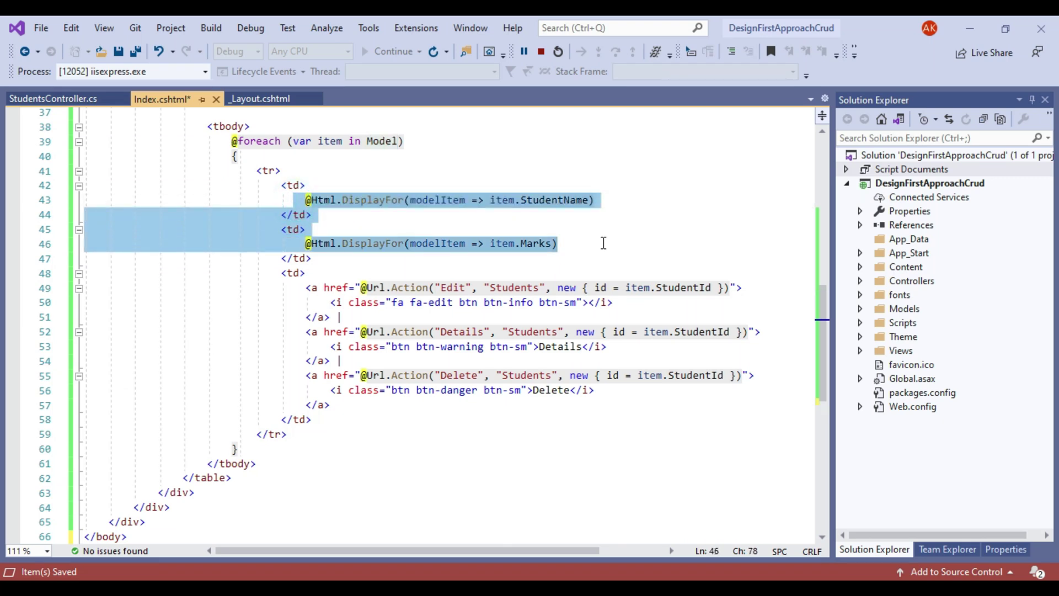
{"action": "left_click_drag", "start_coordinate": [305, 287], "coordinate": [654, 389]}
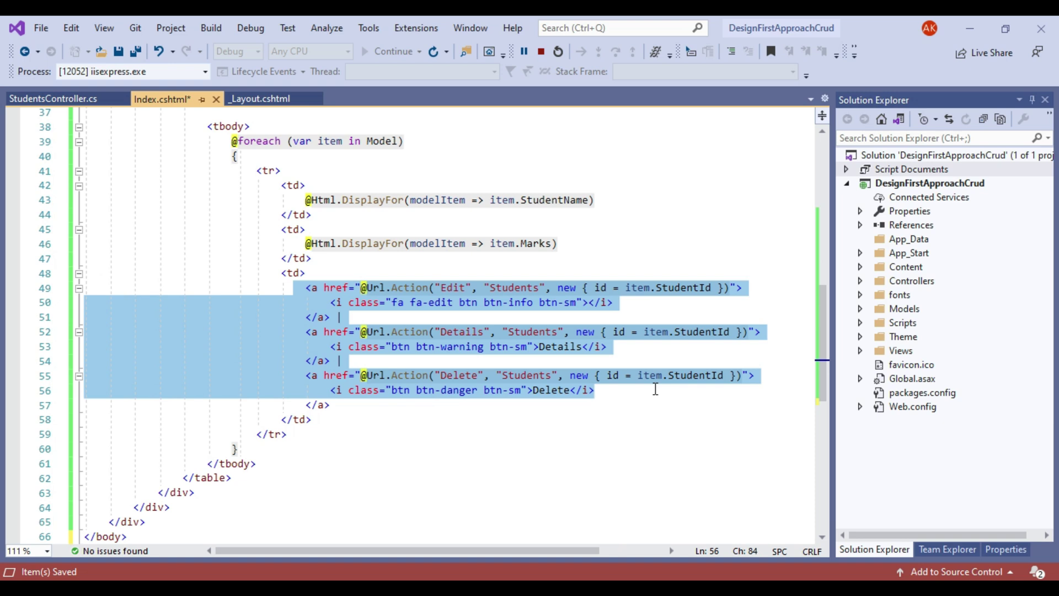
{"action": "left_click", "coordinate": [662, 243]}
{"action": "scroll", "coordinate": [514, 348], "scroll_direction": "up", "scroll_amount": 3}
{"action": "scroll", "coordinate": [438, 357], "scroll_direction": "up", "scroll_amount": 3}
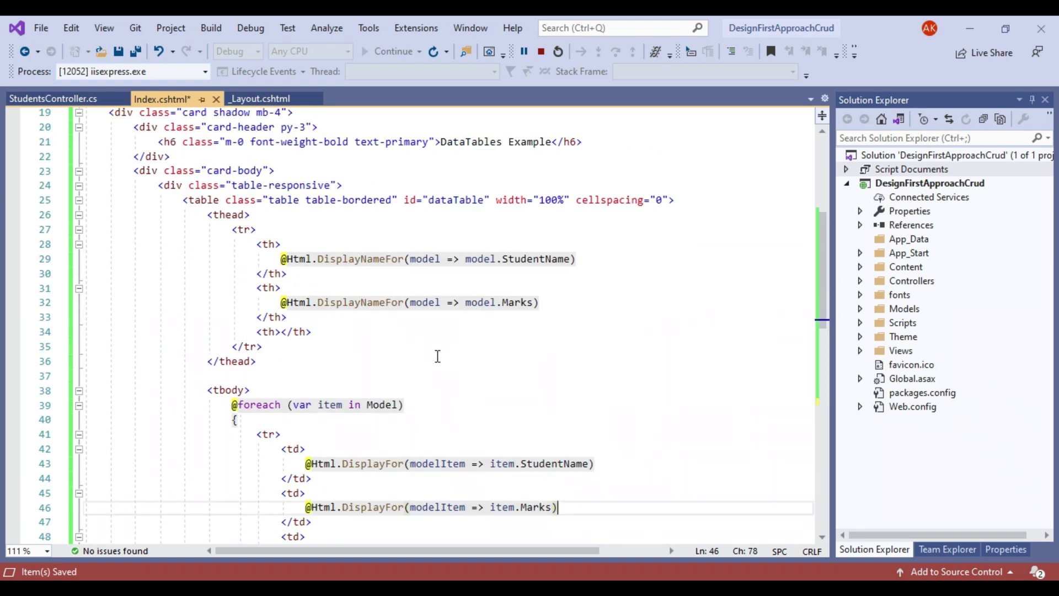
{"action": "left_click", "coordinate": [447, 269]}
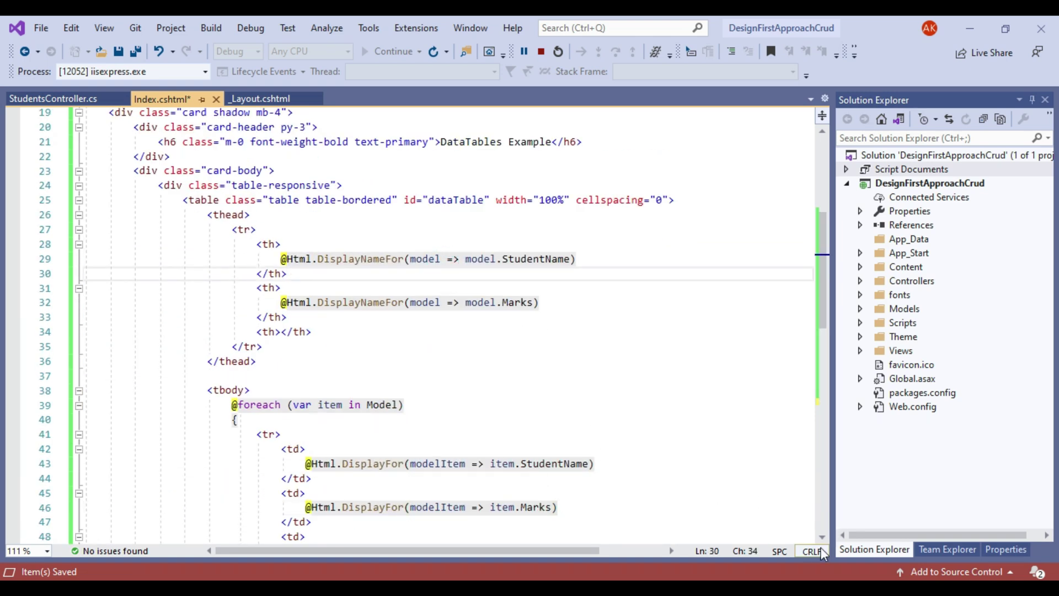
{"action": "key", "text": "alt+Tab"}
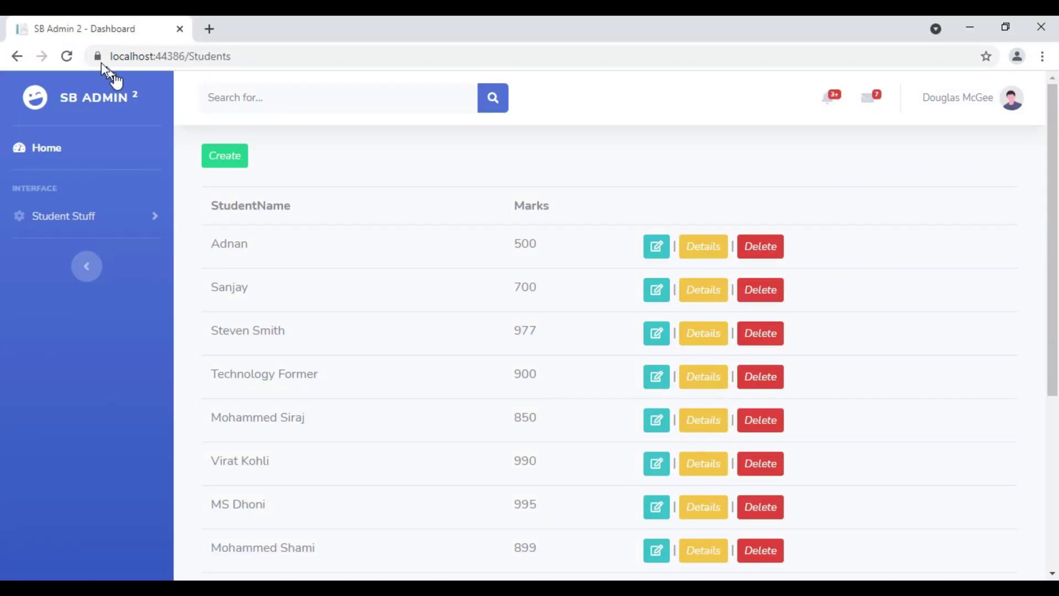
Reload the Students page, check the list in the DataTables Example card, then minimize Chrome.
{"action": "left_click", "coordinate": [68, 56]}
{"action": "scroll", "coordinate": [596, 365], "scroll_direction": "down", "scroll_amount": 5}
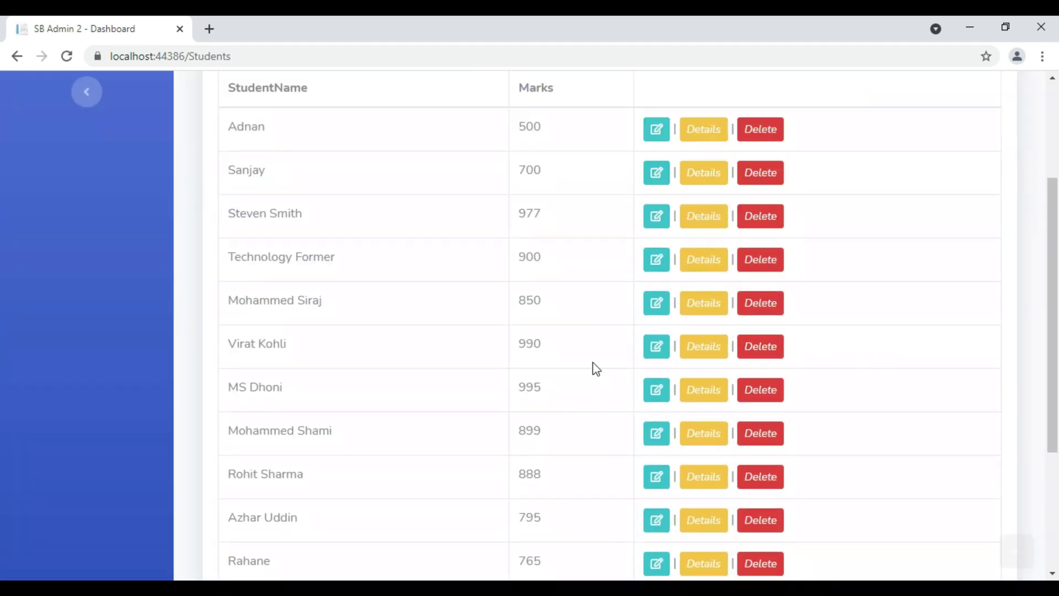
{"action": "scroll", "coordinate": [596, 364], "scroll_direction": "down", "scroll_amount": 1}
{"action": "scroll", "coordinate": [848, 439], "scroll_direction": "down", "scroll_amount": 3}
{"action": "scroll", "coordinate": [847, 440], "scroll_direction": "up", "scroll_amount": 8}
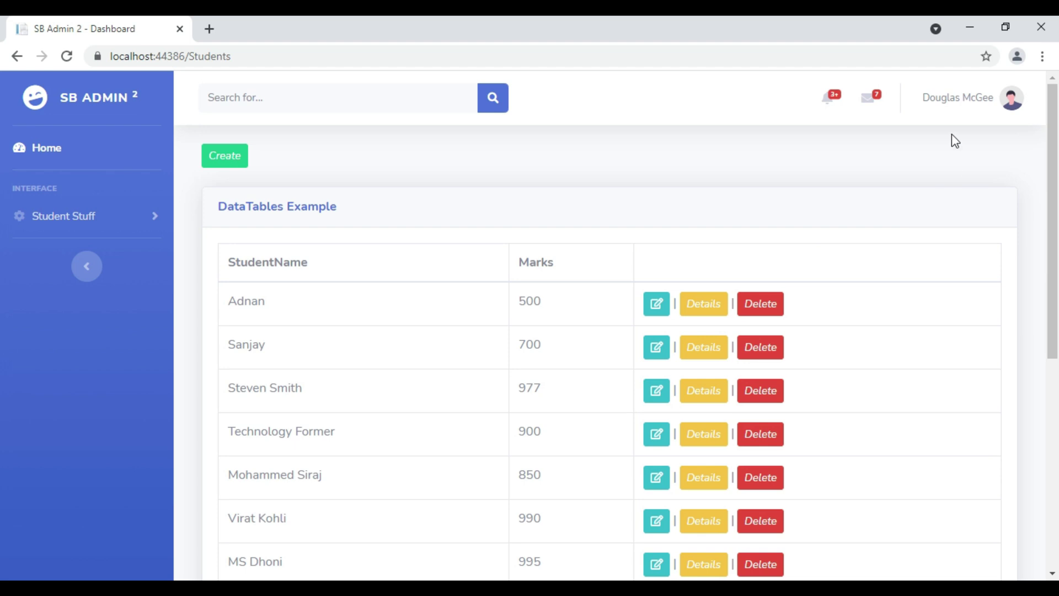
{"action": "left_click", "coordinate": [971, 27]}
Review the card header and thead markup in Index.cshtml, then switch to tables.html in Notepad++.
{"action": "left_click", "coordinate": [625, 240]}
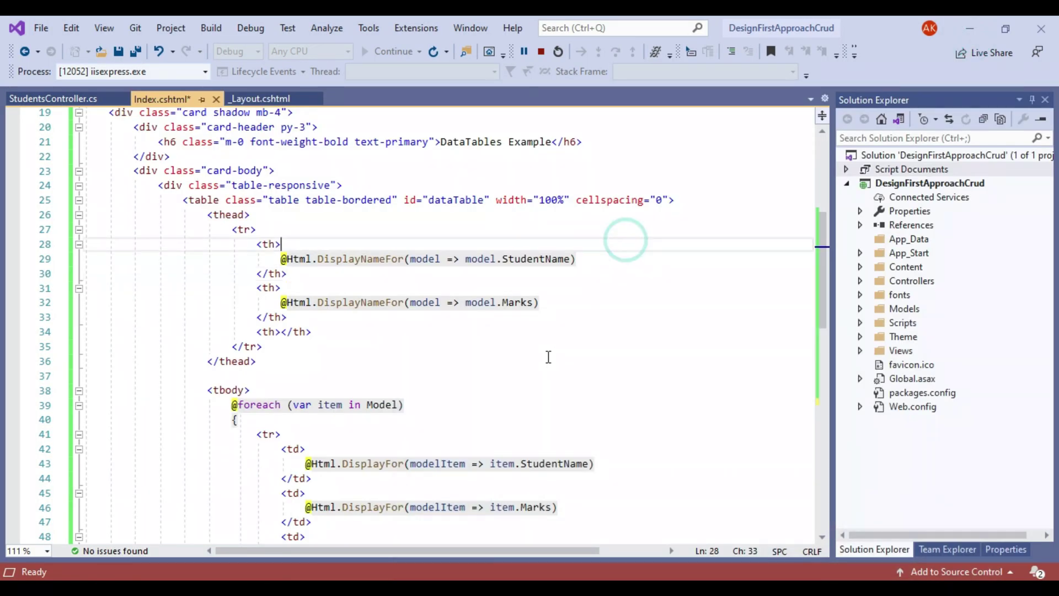
{"action": "scroll", "coordinate": [539, 365], "scroll_direction": "up", "scroll_amount": 3}
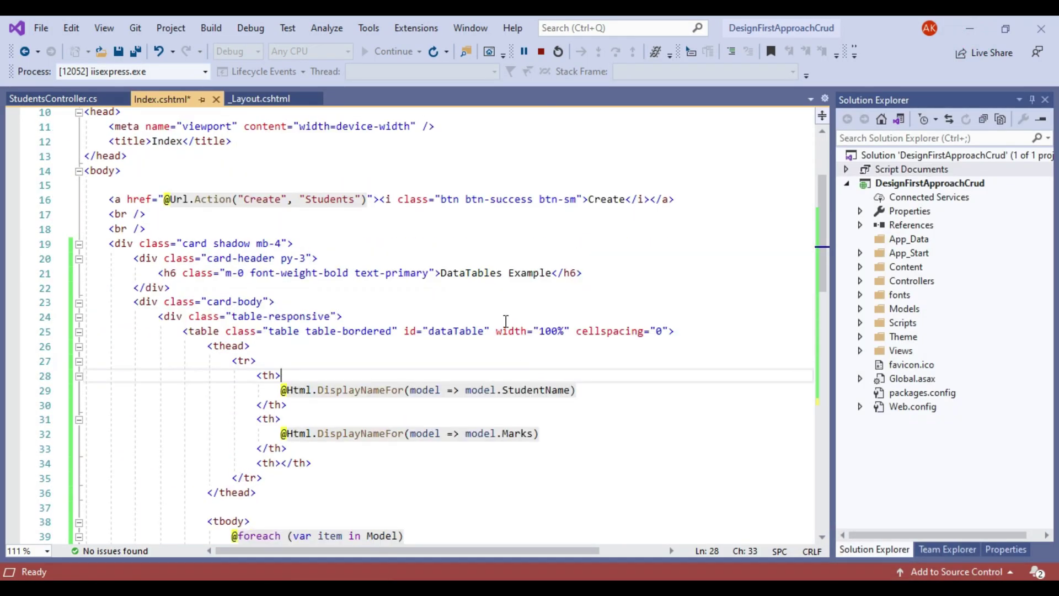
{"action": "left_click", "coordinate": [599, 309]}
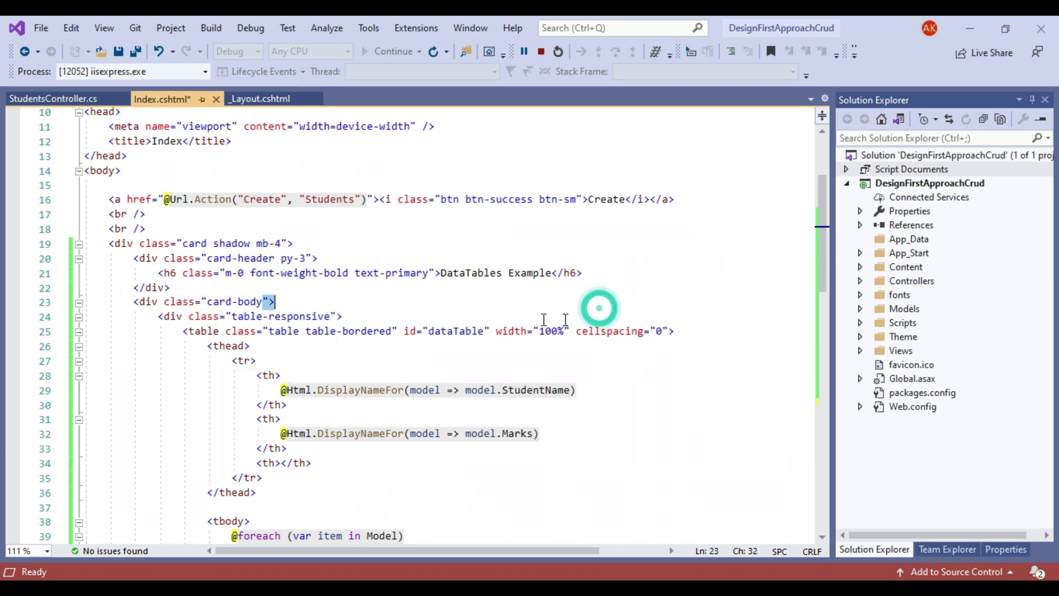
{"action": "left_click", "coordinate": [480, 290]}
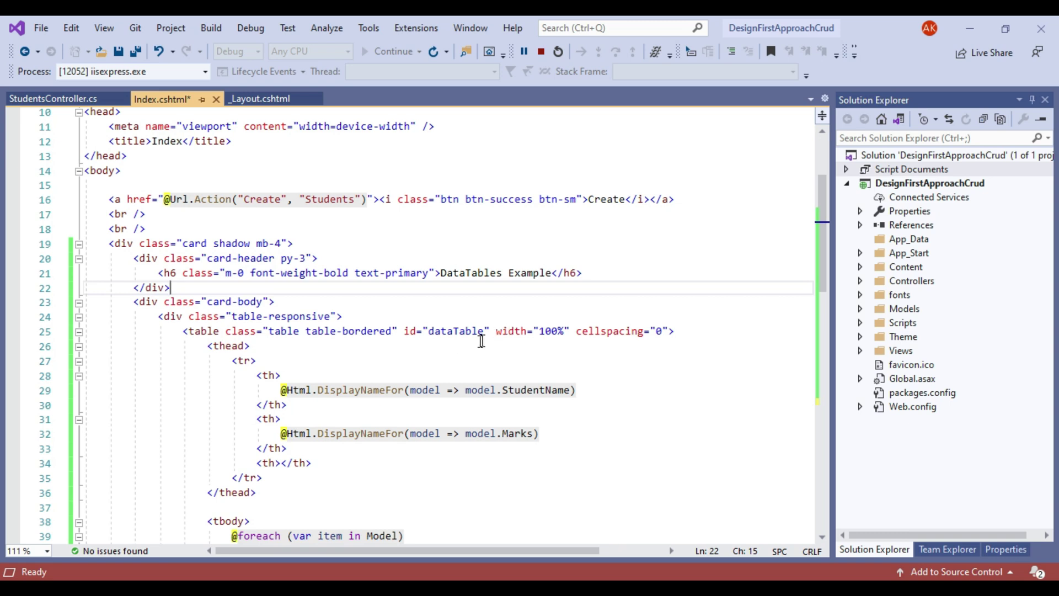
{"action": "left_click", "coordinate": [459, 346]}
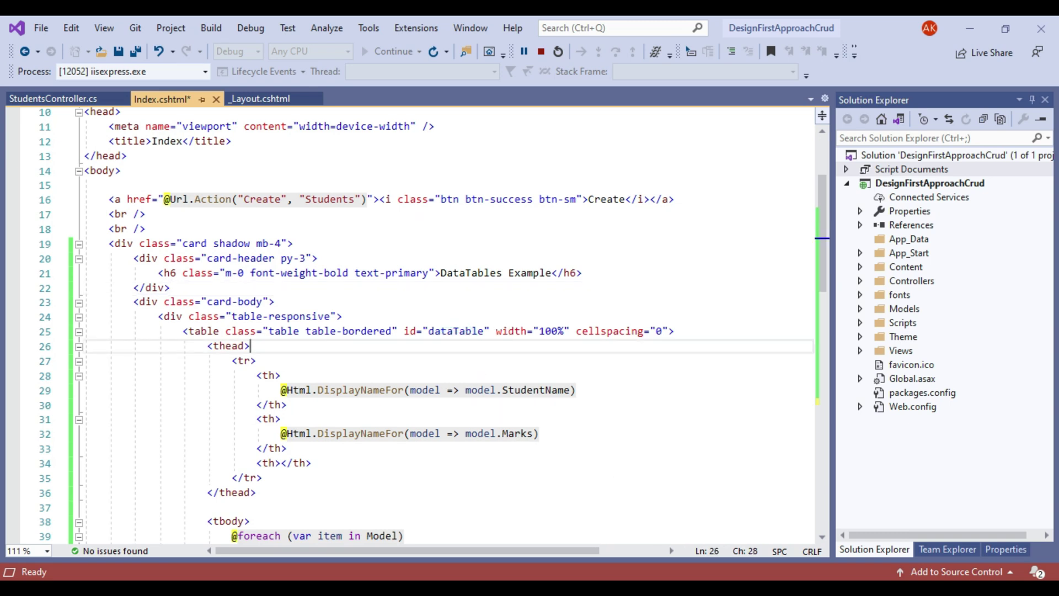
{"action": "key", "text": "alt+Tab"}
Copy the page-level DataTables plugin and demo script tags from the end of tables.html.
{"action": "left_click", "coordinate": [592, 382]}
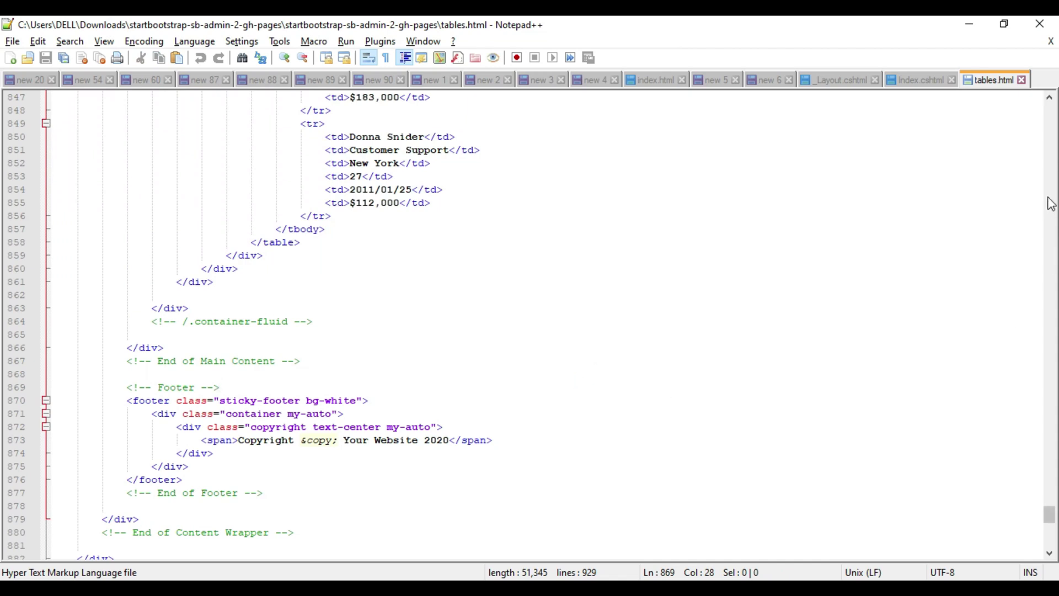
{"action": "left_click_drag", "start_coordinate": [1050, 517], "coordinate": [1051, 546]}
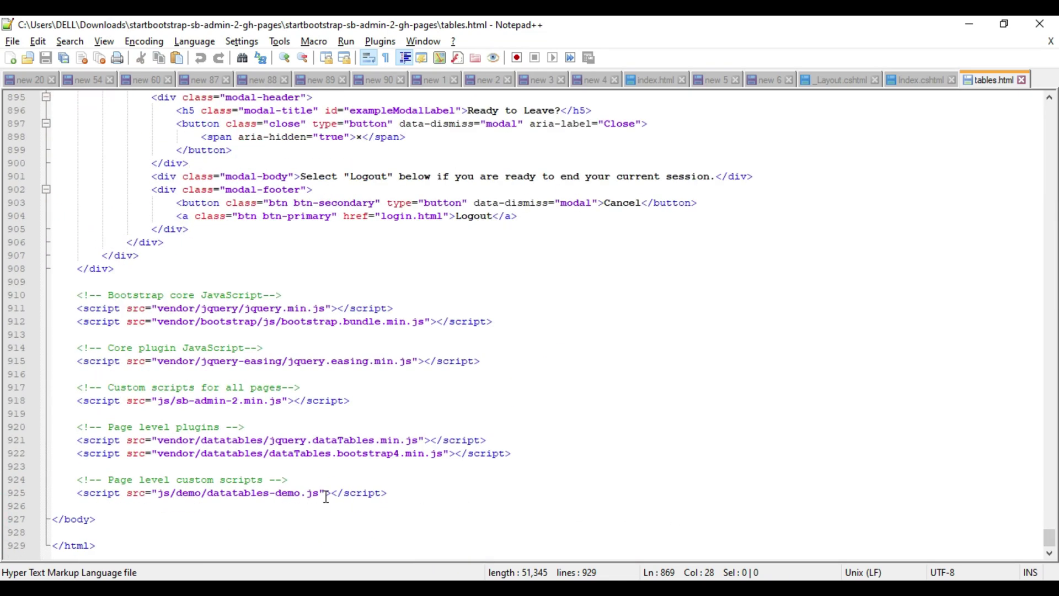
{"action": "left_click_drag", "start_coordinate": [387, 493], "coordinate": [74, 440]}
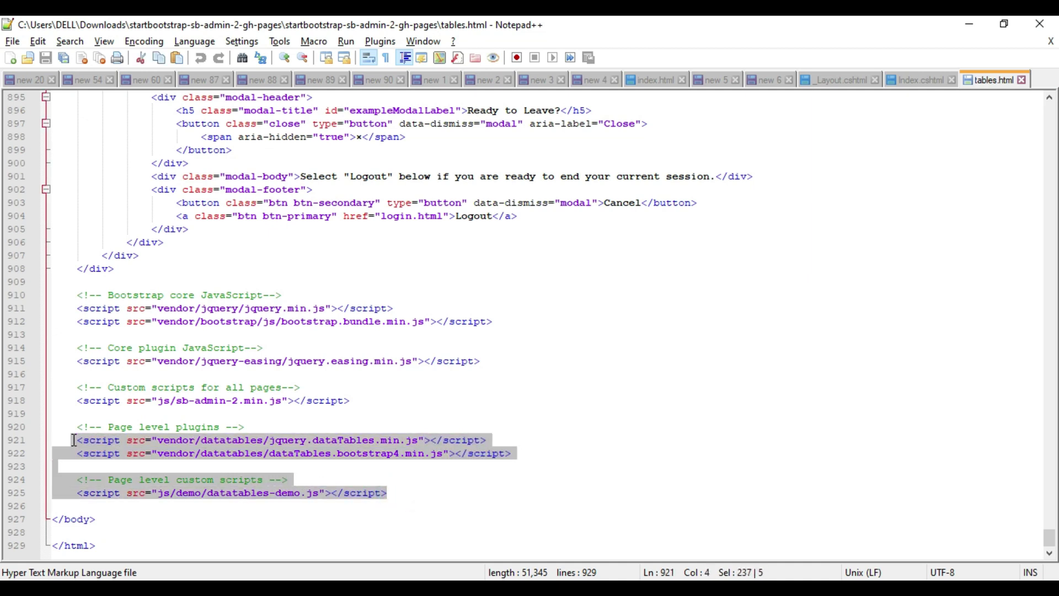
{"action": "right_click", "coordinate": [184, 440]}
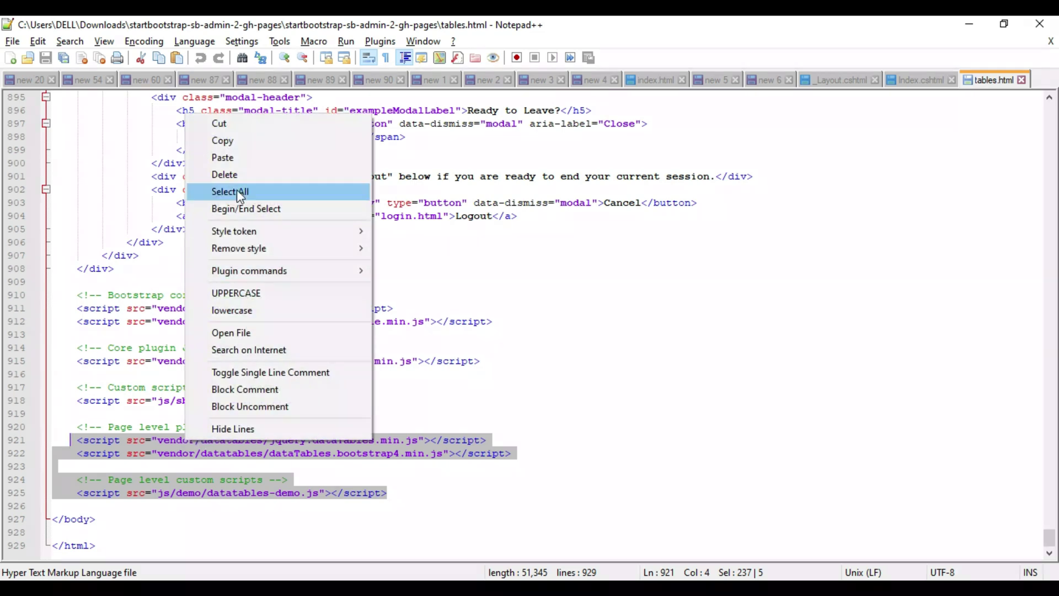
{"action": "left_click", "coordinate": [246, 141]}
{"action": "key", "text": "alt+Tab"}
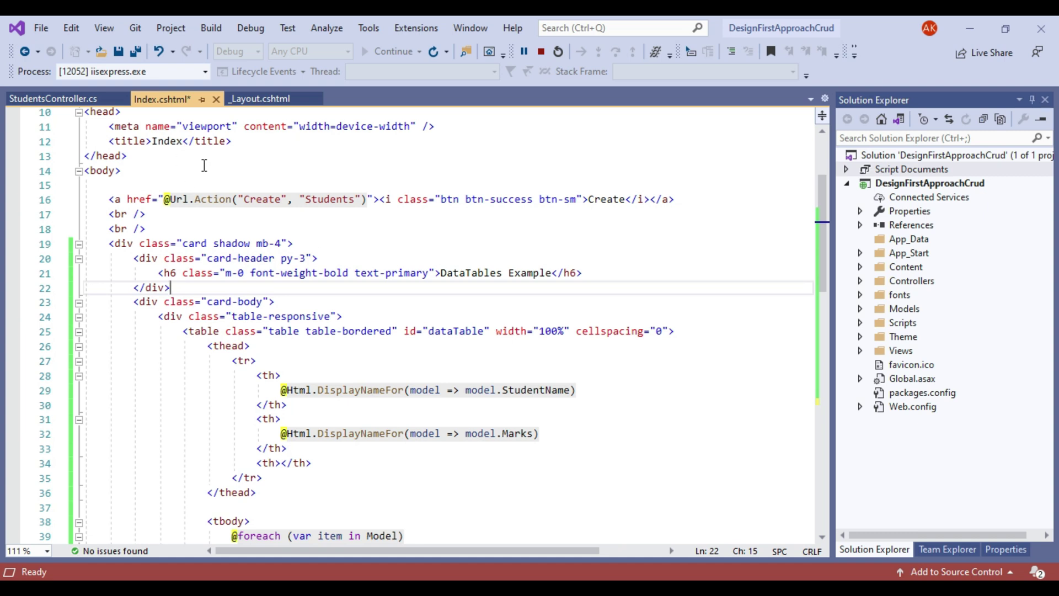
Paste the DataTables script tags after the last script tag in _Layout.cshtml.
{"action": "left_click", "coordinate": [252, 99]}
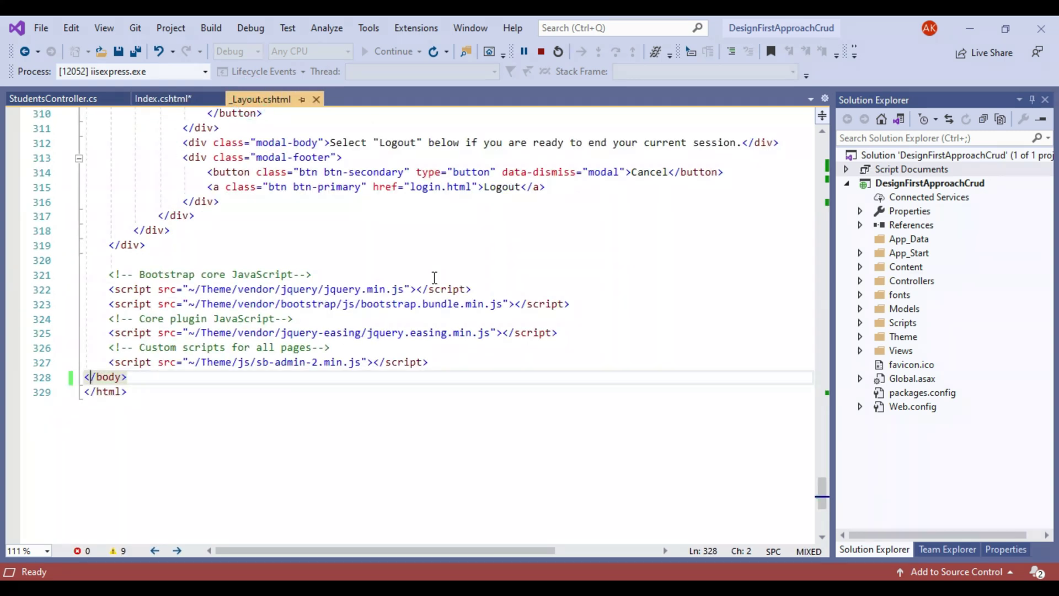
{"action": "left_click", "coordinate": [432, 274]}
{"action": "left_click", "coordinate": [430, 362]}
{"action": "key", "text": "Return"}
{"action": "key", "text": "Return"}
{"action": "key", "text": "Return"}
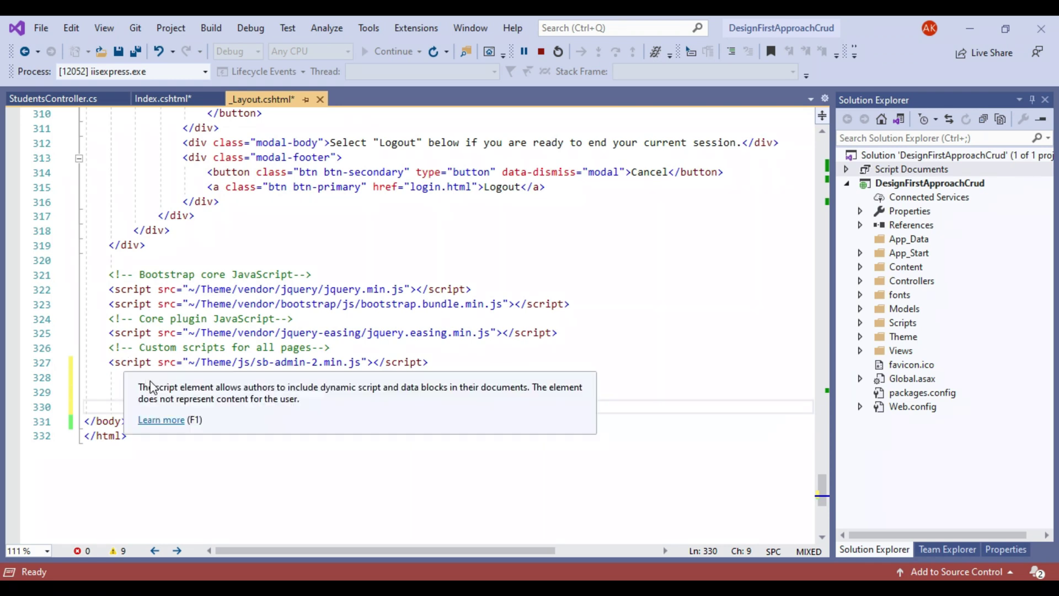
{"action": "left_click", "coordinate": [153, 391]}
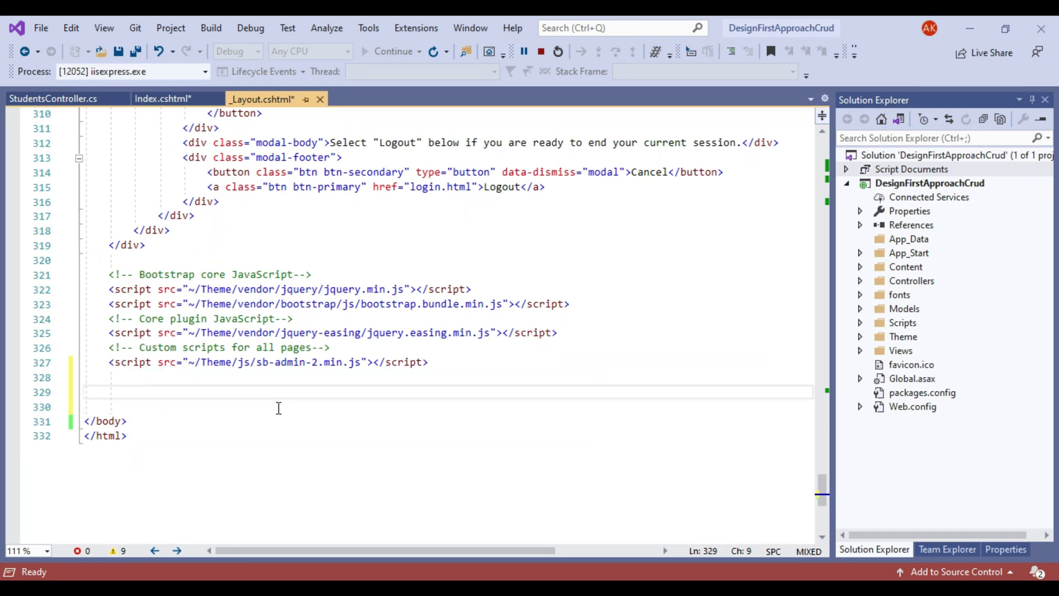
{"action": "left_click", "coordinate": [124, 393]}
{"action": "key", "text": "ctrl+v"}
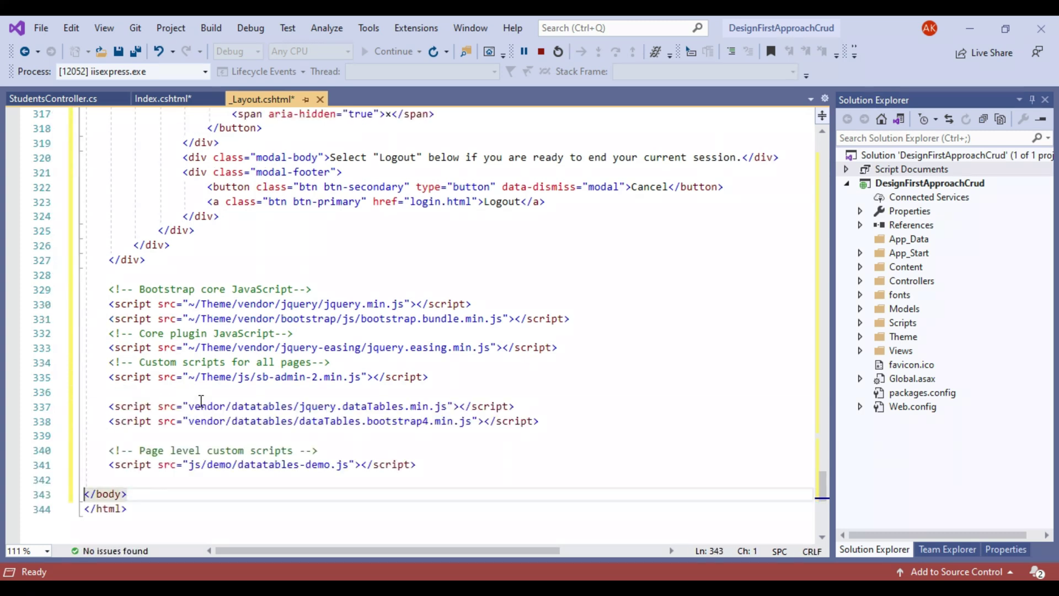
Prefix the jquery.dataTables, dataTables.bootstrap4 and datatables-demo script paths with '~/Theme/'.
{"action": "left_click", "coordinate": [263, 347]}
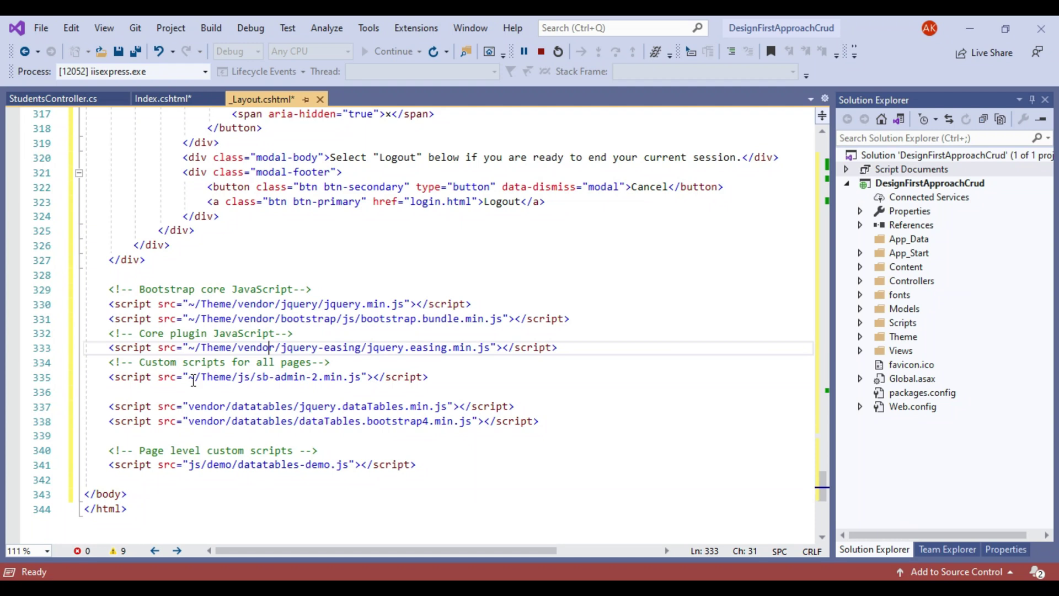
{"action": "left_click_drag", "start_coordinate": [189, 378], "coordinate": [237, 377]}
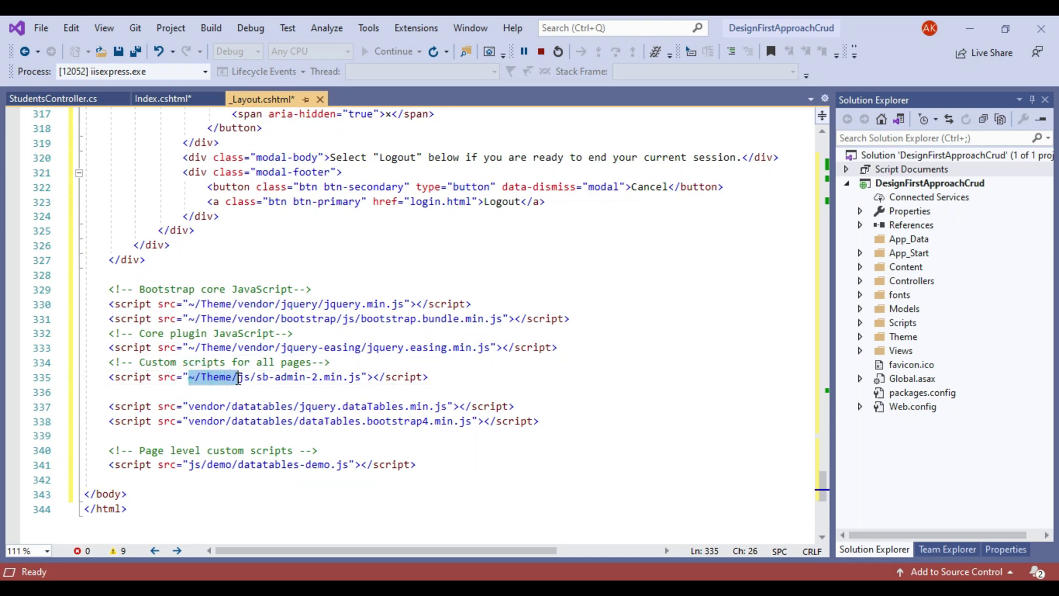
{"action": "key", "text": "ctrl+c"}
{"action": "left_click", "coordinate": [190, 406]}
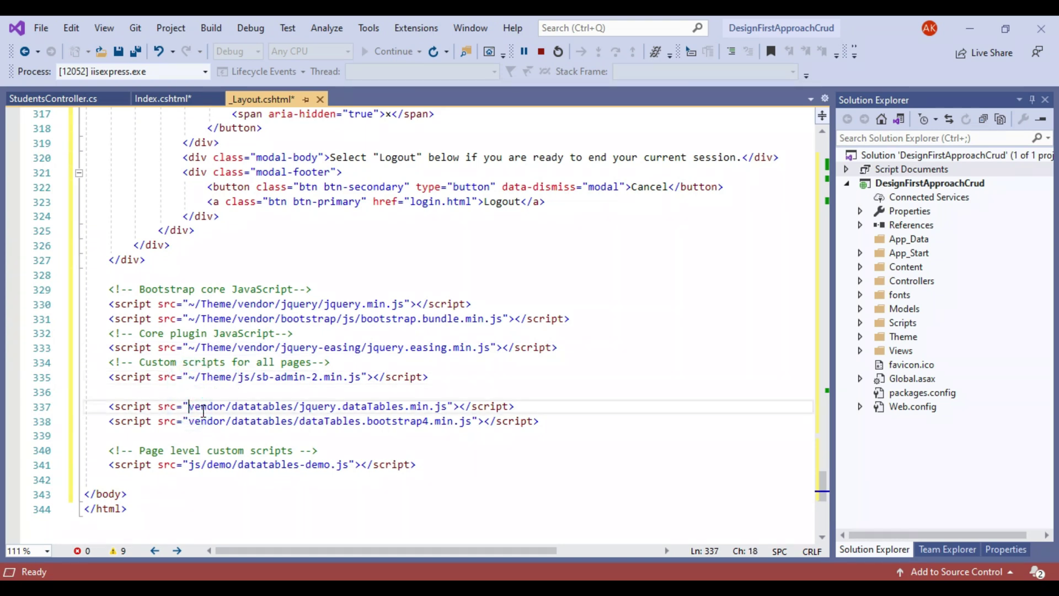
{"action": "key", "text": "ctrl+v"}
{"action": "left_click", "coordinate": [192, 421]}
{"action": "key", "text": "ctrl+v"}
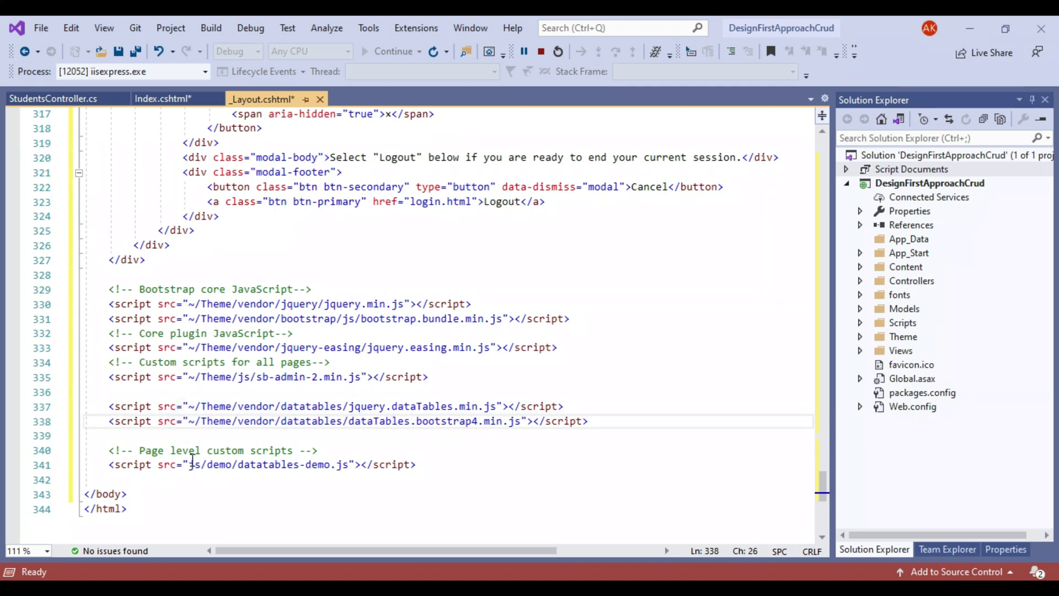
{"action": "left_click", "coordinate": [192, 465]}
{"action": "key", "text": "ctrl+v"}
{"action": "left_click", "coordinate": [331, 435]}
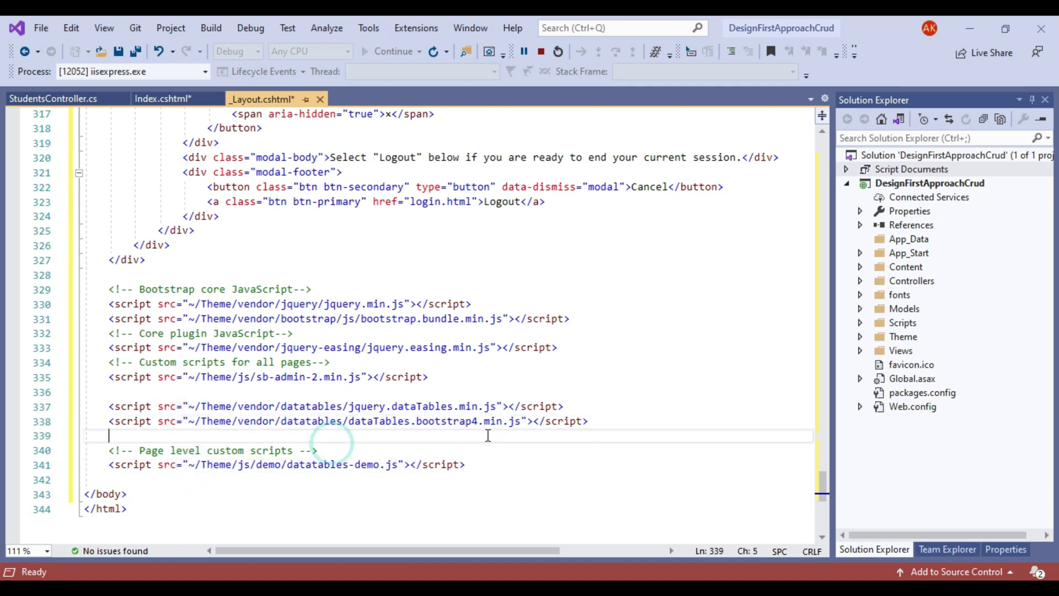
Expand Theme > vendor > datatables in Solution Explorer and confirm jquery.dataTables.min.js is present.
{"action": "left_click", "coordinate": [902, 337]}
{"action": "left_click", "coordinate": [860, 337]}
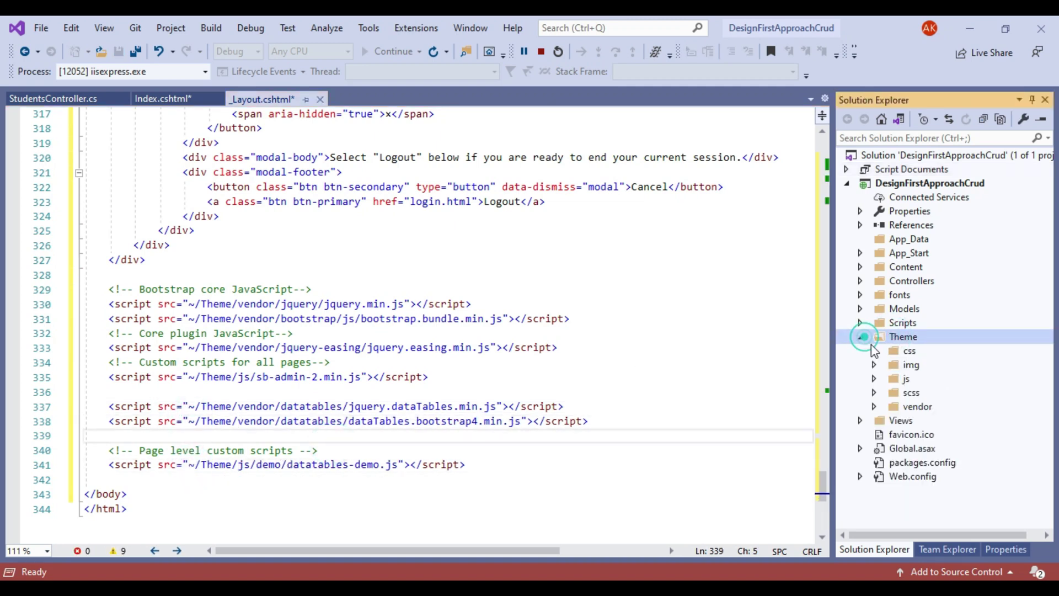
{"action": "left_click", "coordinate": [875, 406]}
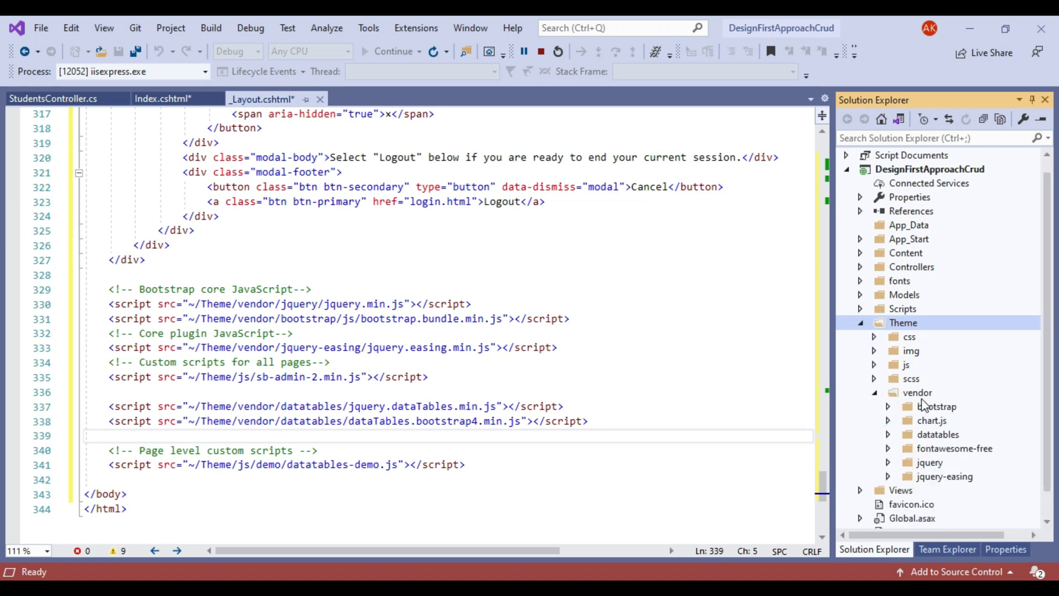
{"action": "left_click", "coordinate": [917, 393]}
{"action": "left_click", "coordinate": [937, 434]}
{"action": "left_click", "coordinate": [900, 440]}
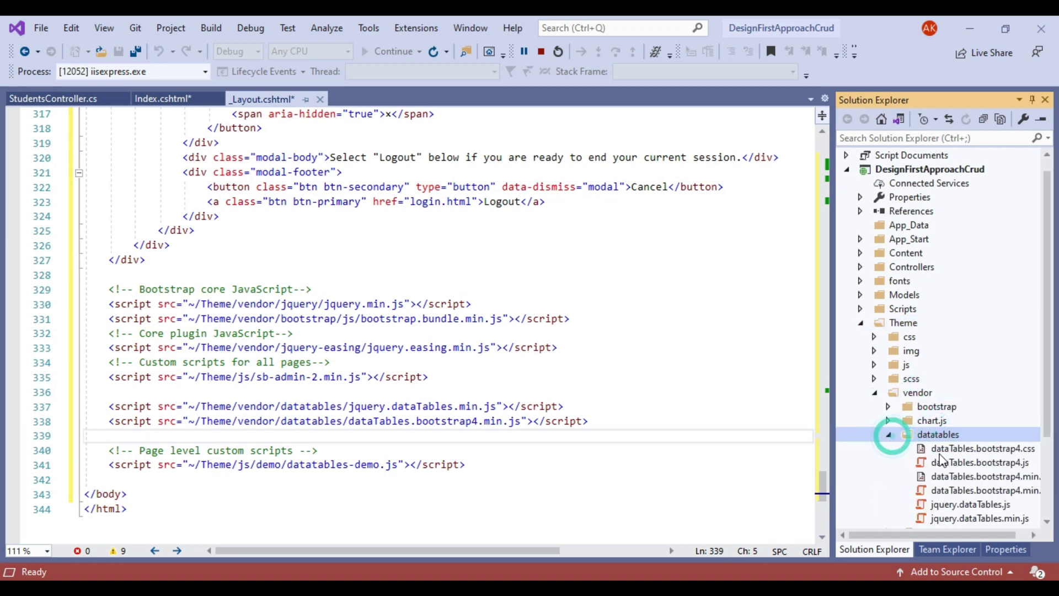
{"action": "scroll", "coordinate": [1005, 469], "scroll_direction": "down", "scroll_amount": 2}
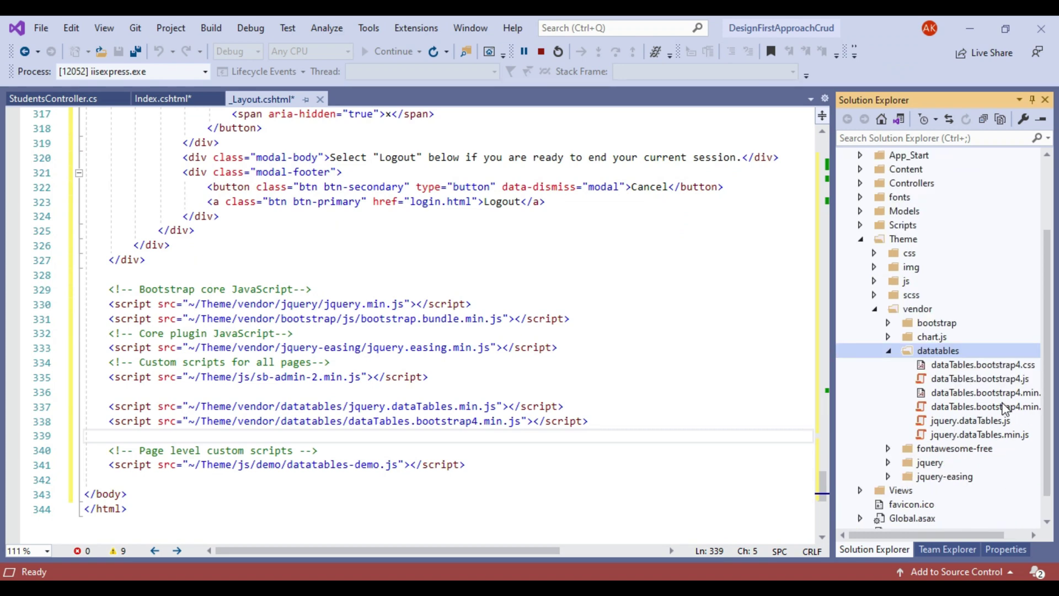
{"action": "left_click", "coordinate": [979, 434]}
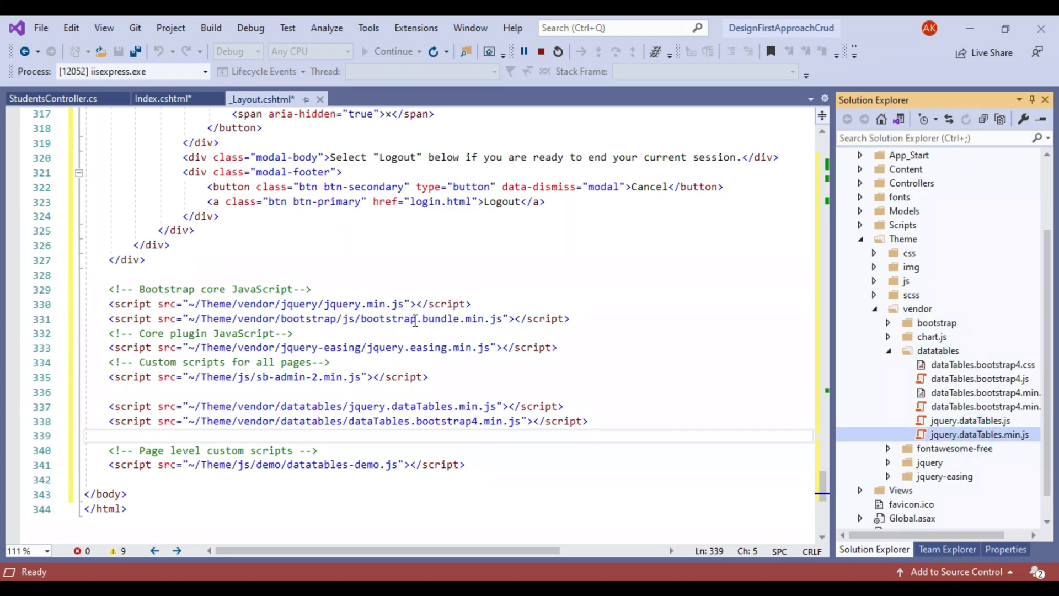
{"action": "left_click", "coordinate": [413, 319]}
Return to the layout's blank line, then bring tables.html up in Notepad++.
{"action": "left_click", "coordinate": [368, 436]}
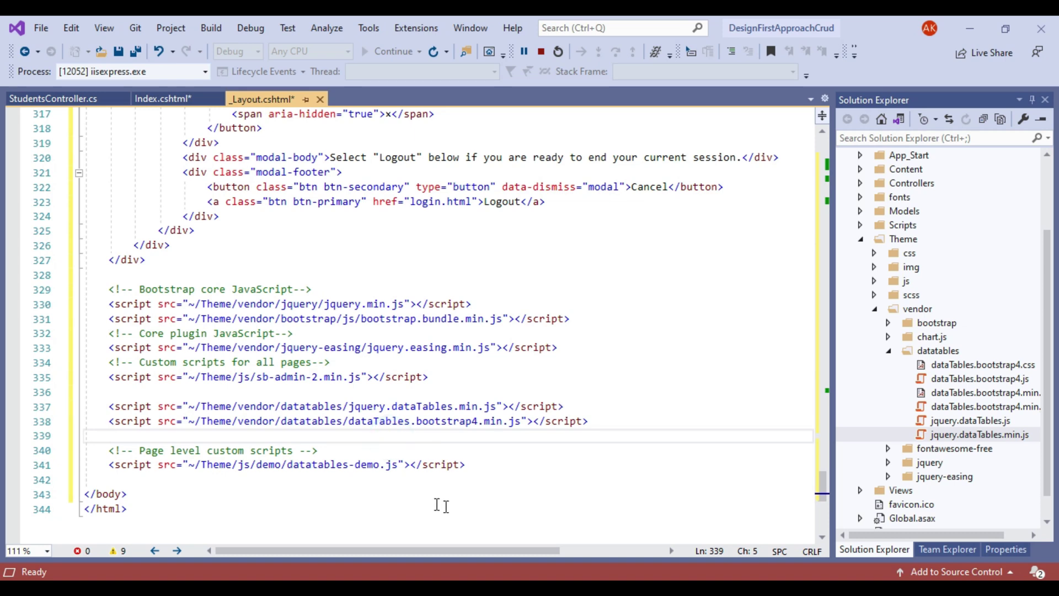
{"action": "key", "text": "alt+Tab"}
{"action": "left_click", "coordinate": [411, 376]}
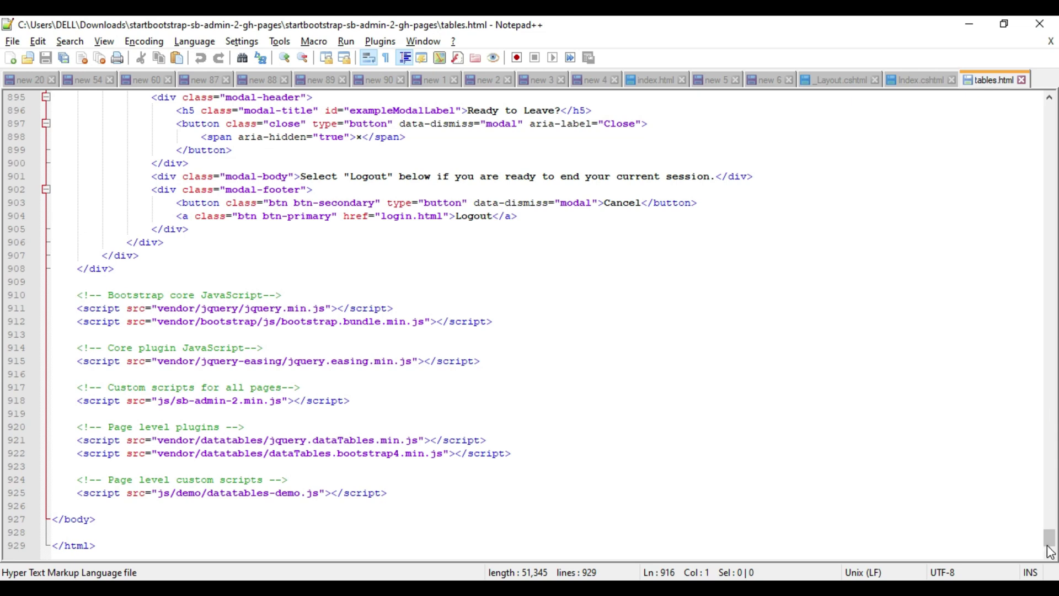
{"action": "left_click_drag", "start_coordinate": [1052, 548], "coordinate": [1041, 103]}
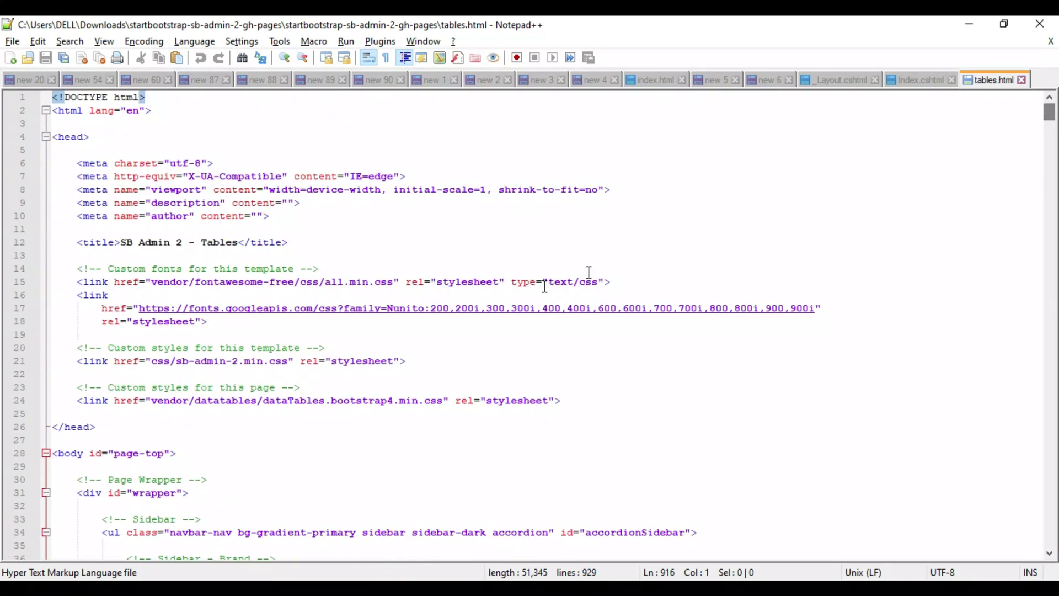
{"action": "scroll", "coordinate": [454, 349], "scroll_direction": "down", "scroll_amount": 1}
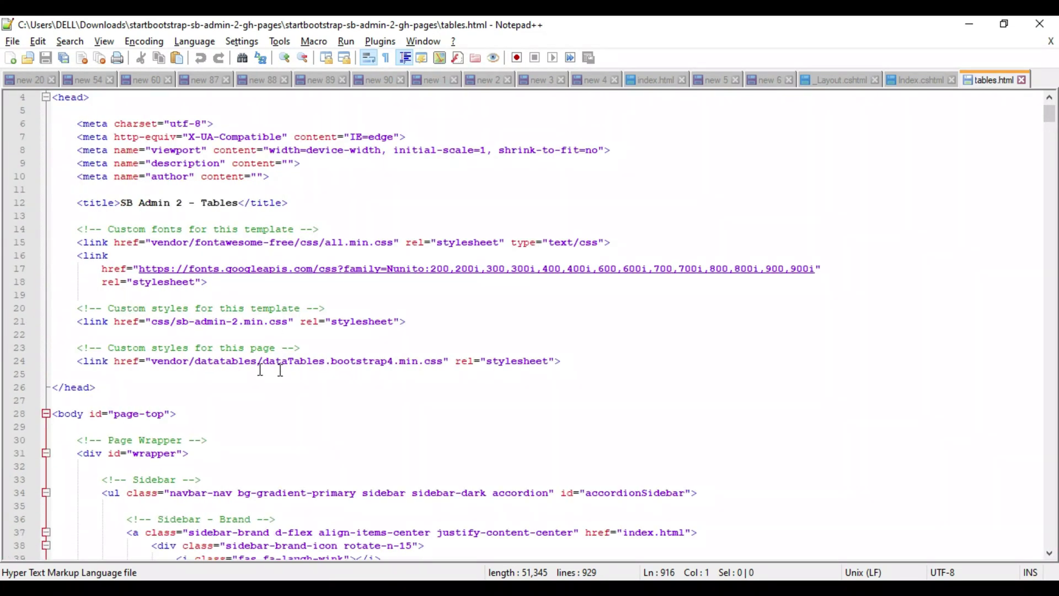
Select and copy the line-24 link for dataTables.bootstrap4.min.css in tables.html.
{"action": "left_click_drag", "start_coordinate": [561, 361], "coordinate": [79, 361]}
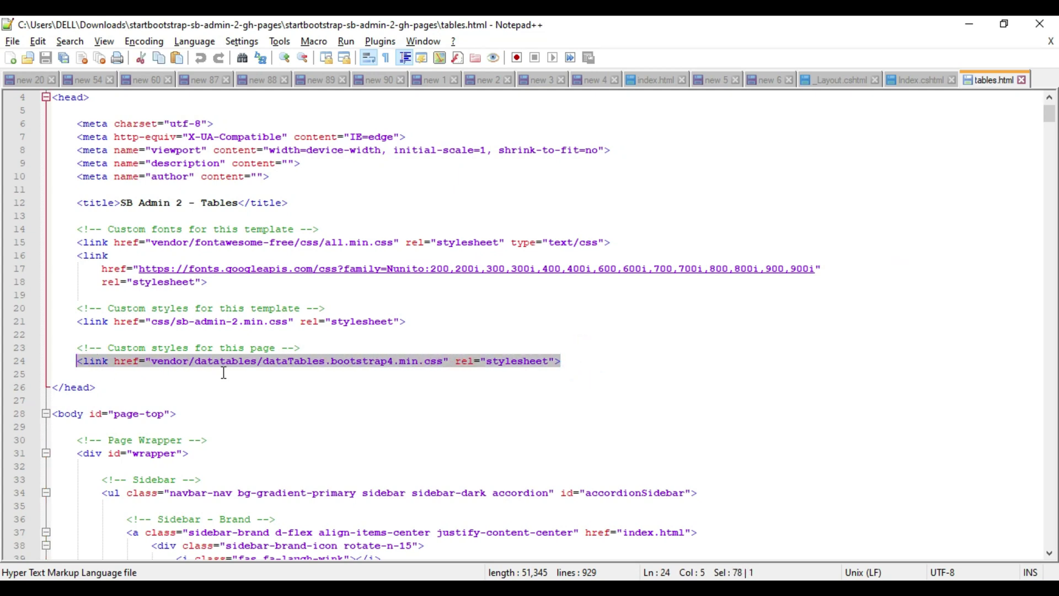
{"action": "right_click", "coordinate": [431, 364]}
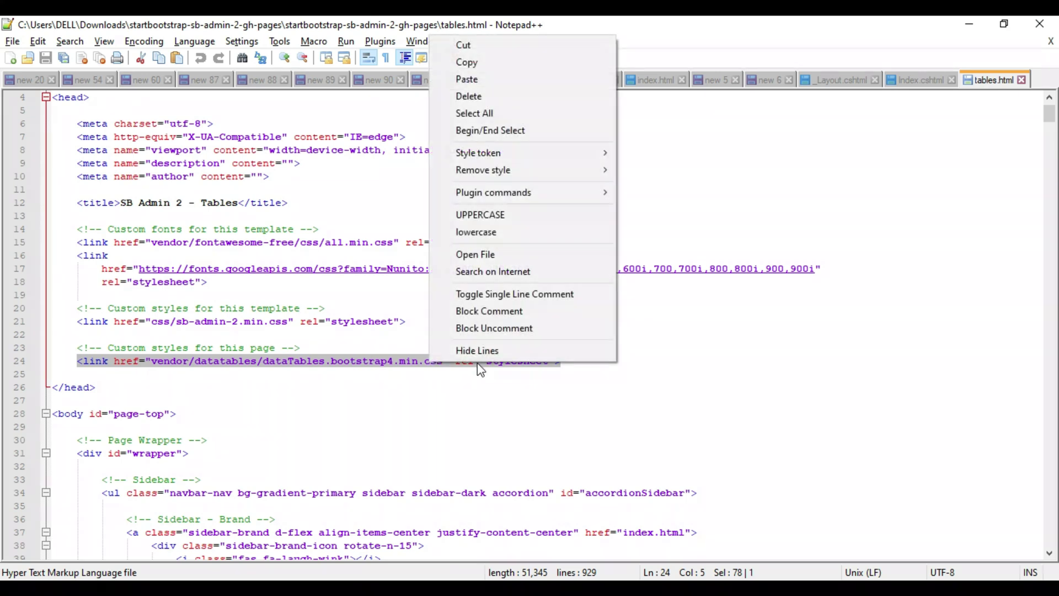
{"action": "left_click", "coordinate": [487, 69]}
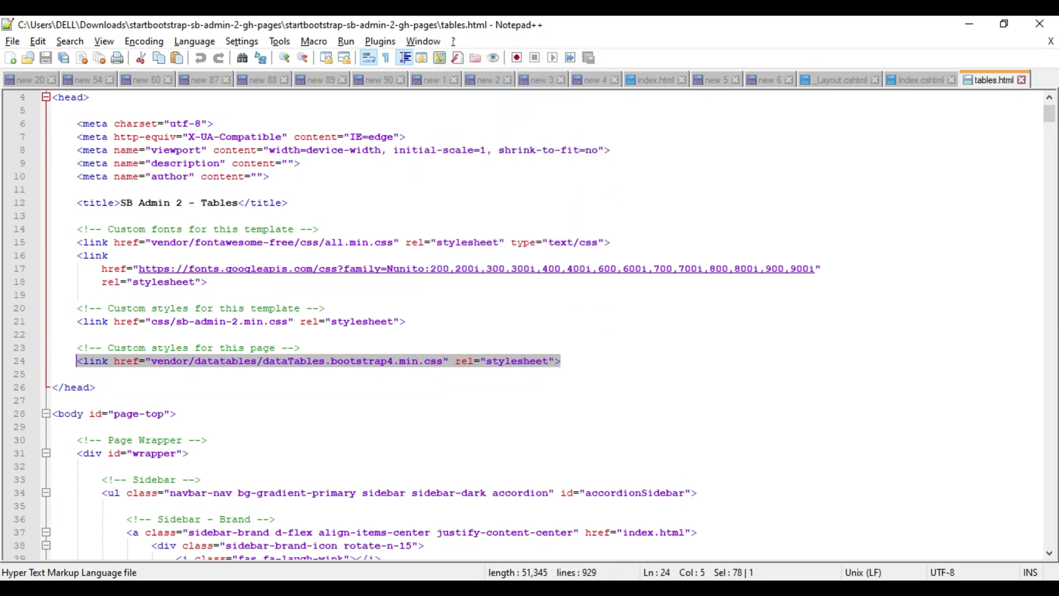
Paste the dataTables.bootstrap4.min.css link after line 15, prefix it with '~/Theme/', and Save All.
{"action": "left_click", "coordinate": [439, 530]}
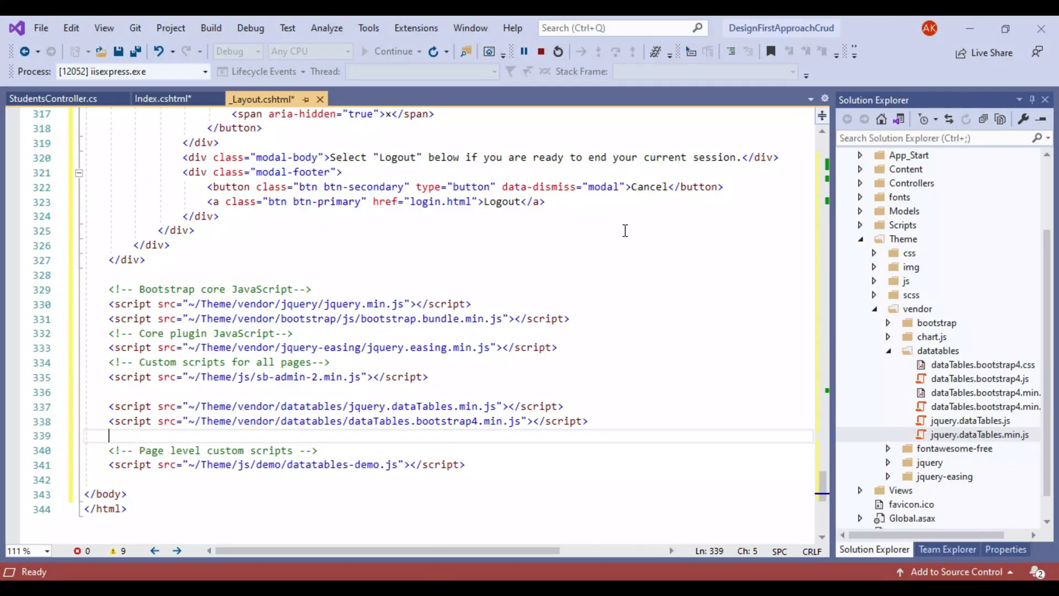
{"action": "left_click_drag", "start_coordinate": [823, 485], "coordinate": [824, 145]}
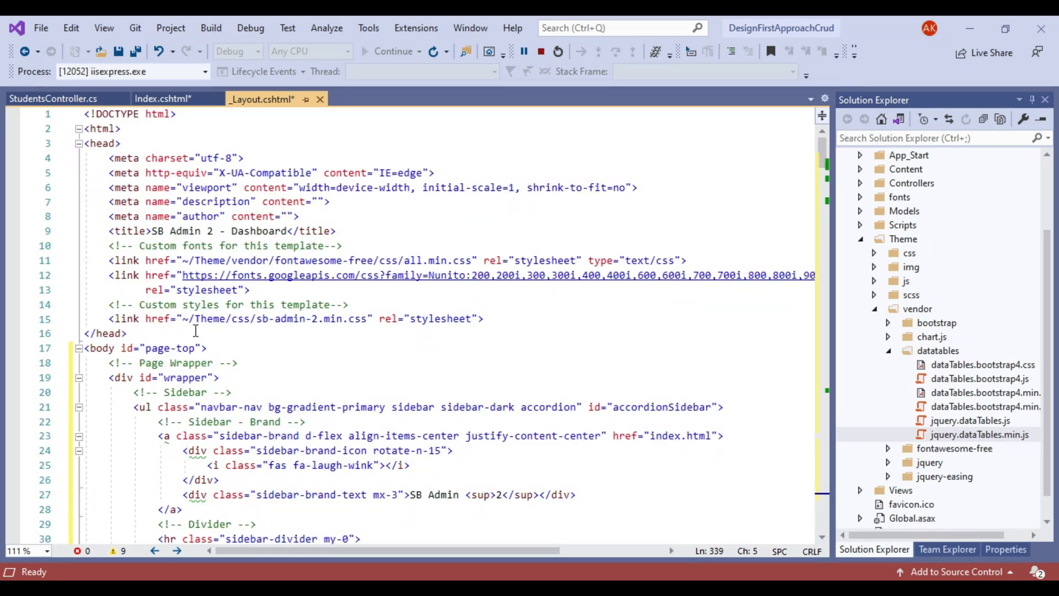
{"action": "left_click", "coordinate": [502, 318]}
{"action": "key", "text": "Return"}
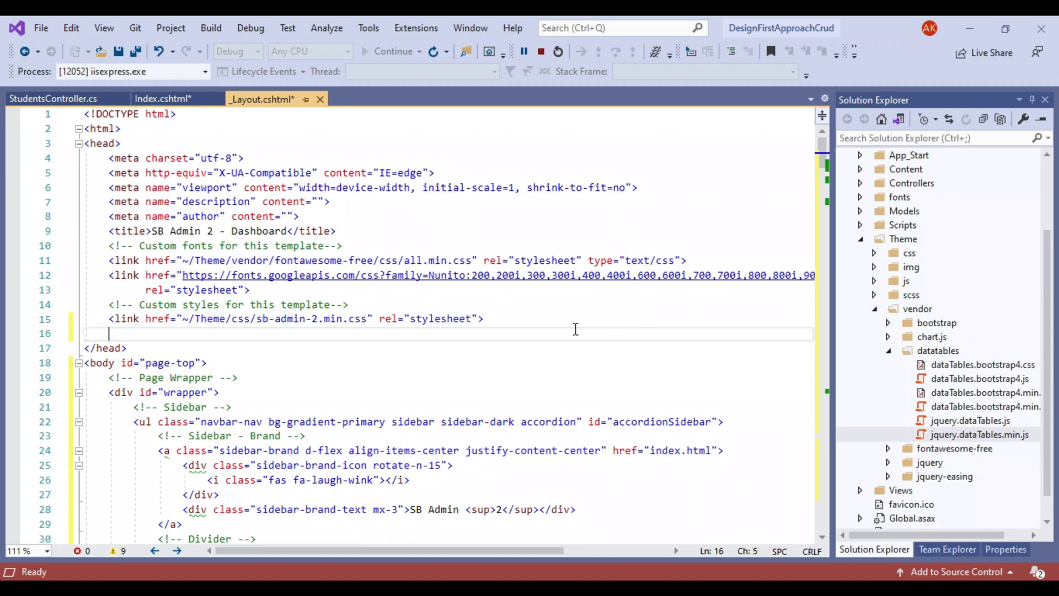
{"action": "type", "text": "<link href=\"vendor/datatables/dataTables.bootstrap4.min.css\" rel=\"stylesheet\">"}
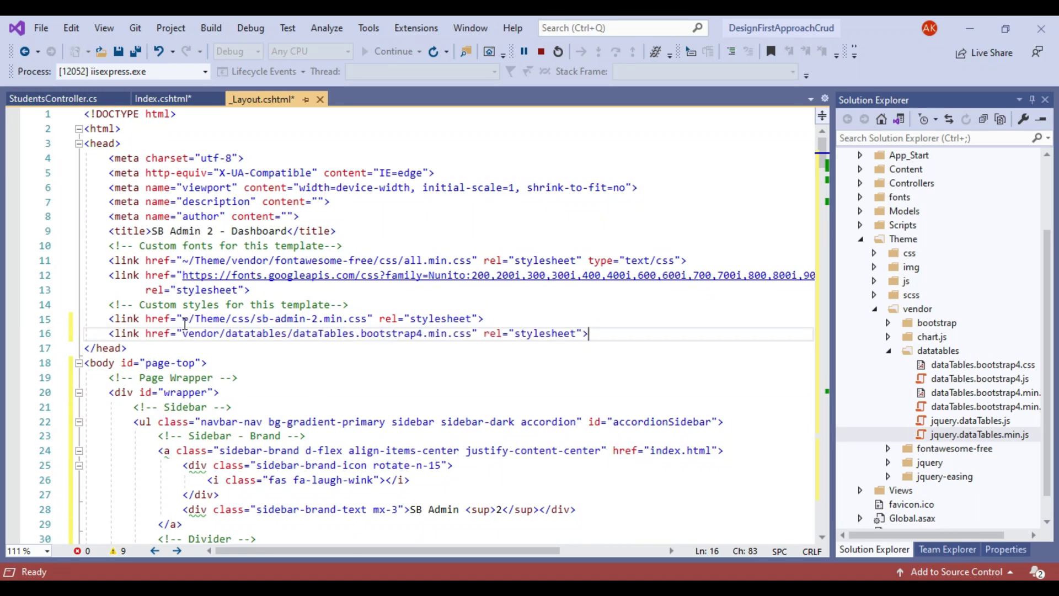
{"action": "left_click_drag", "start_coordinate": [184, 318], "coordinate": [229, 319]}
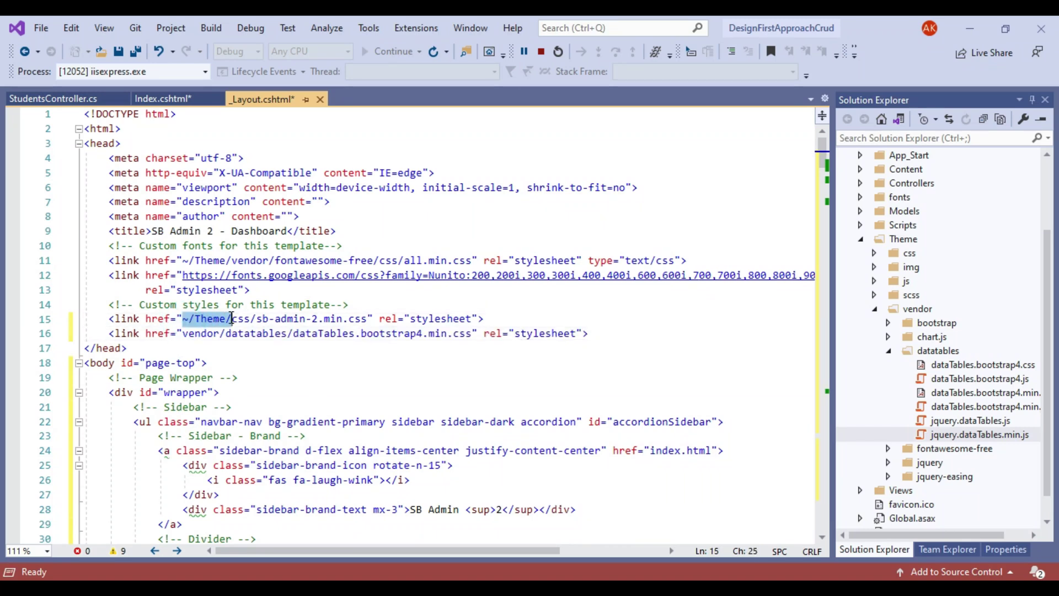
{"action": "key", "text": "ctrl+c"}
{"action": "left_click", "coordinate": [184, 333]}
{"action": "key", "text": "ctrl+v"}
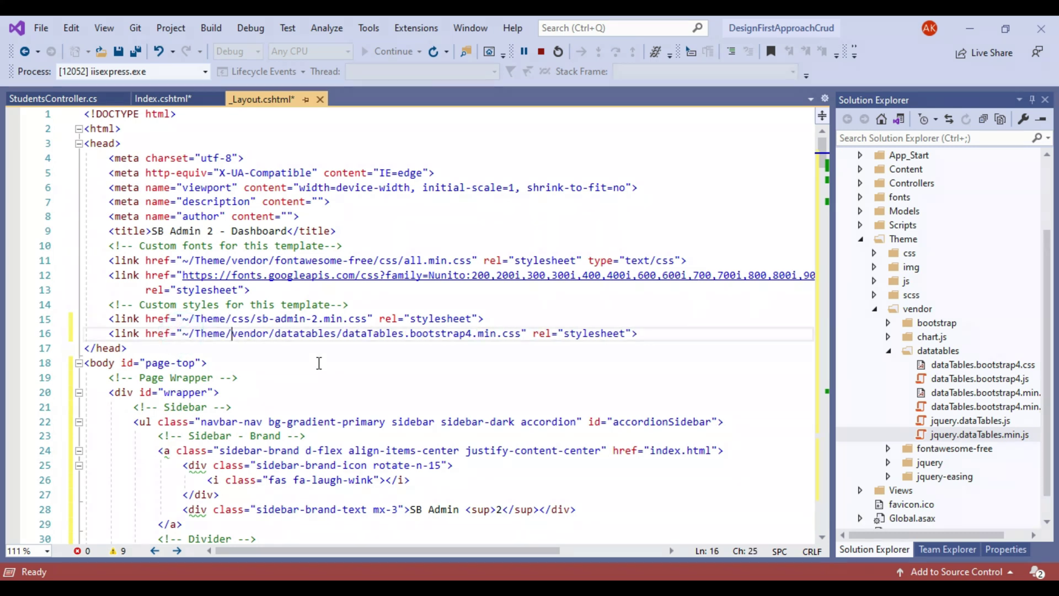
{"action": "left_click", "coordinate": [136, 51]}
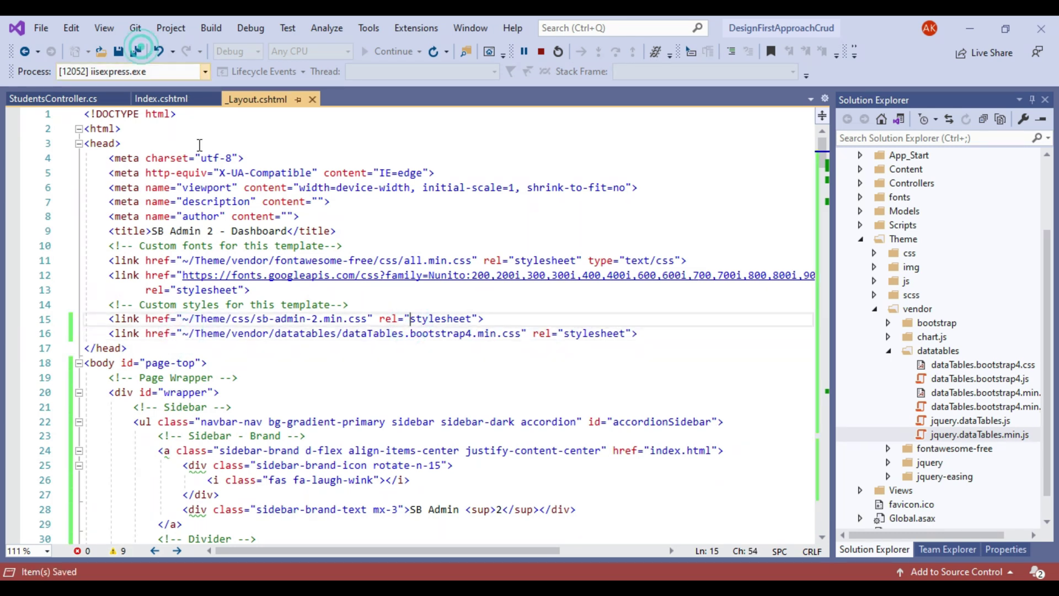
{"action": "left_click", "coordinate": [484, 287]}
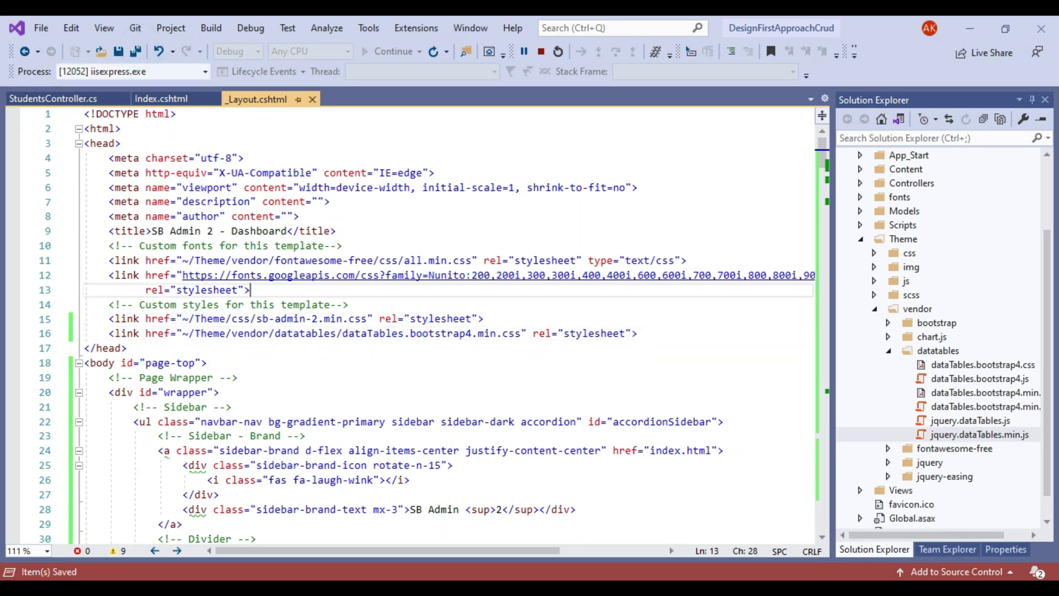
Switch to Chrome and reload the Students page to view the new DataTables grid.
{"action": "left_click", "coordinate": [770, 571]}
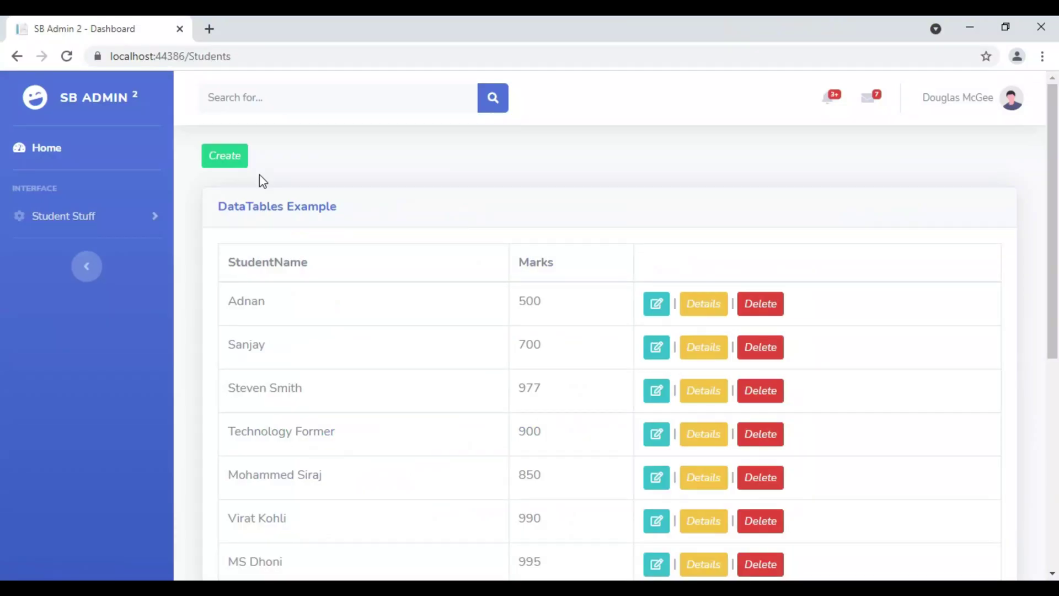
{"action": "left_click", "coordinate": [68, 55]}
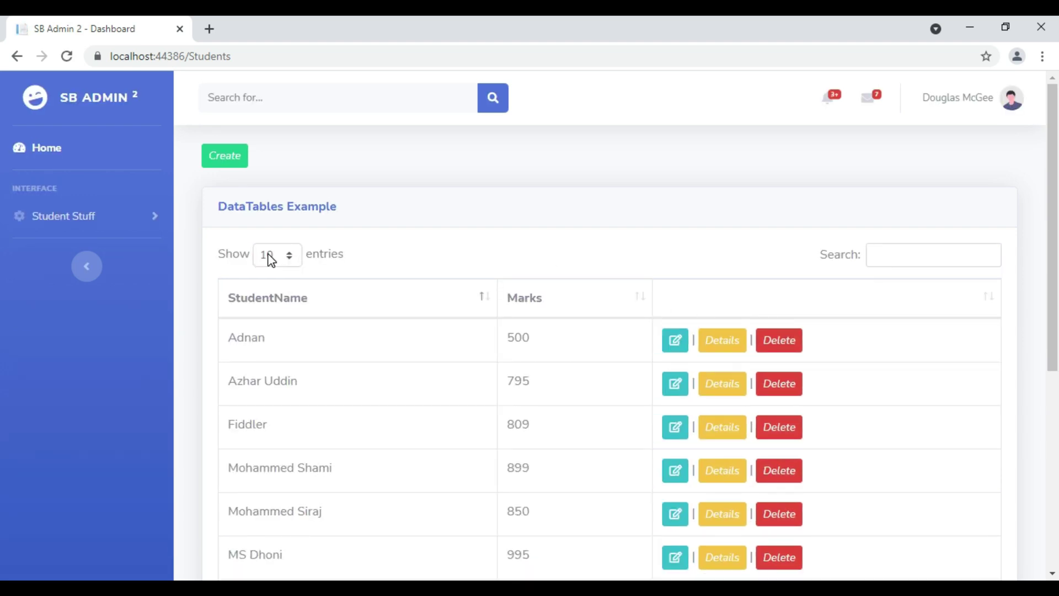
{"action": "left_click_drag", "start_coordinate": [351, 255], "coordinate": [220, 257]}
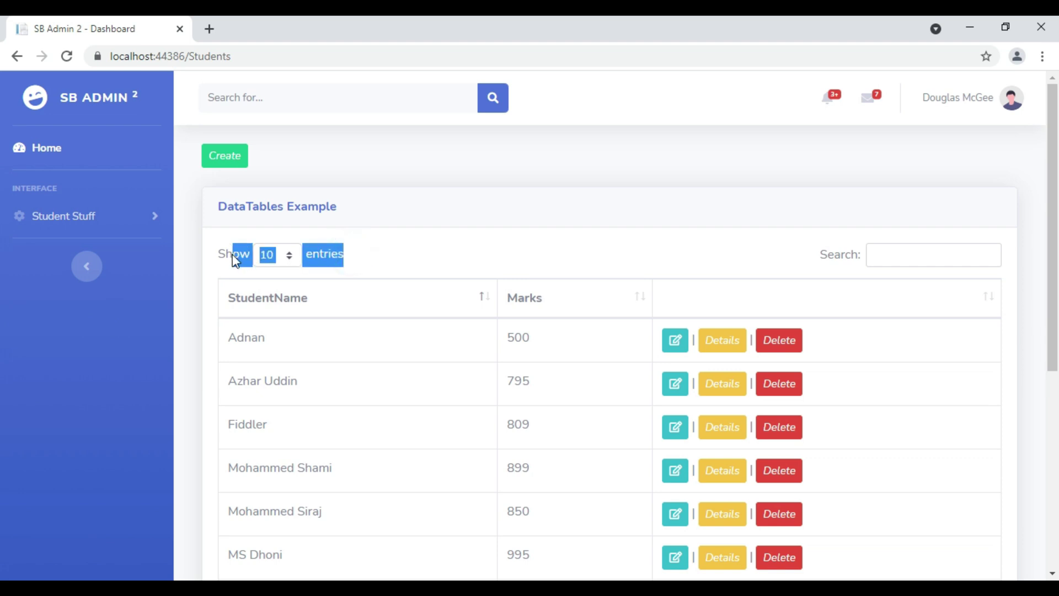
{"action": "left_click", "coordinate": [411, 252]}
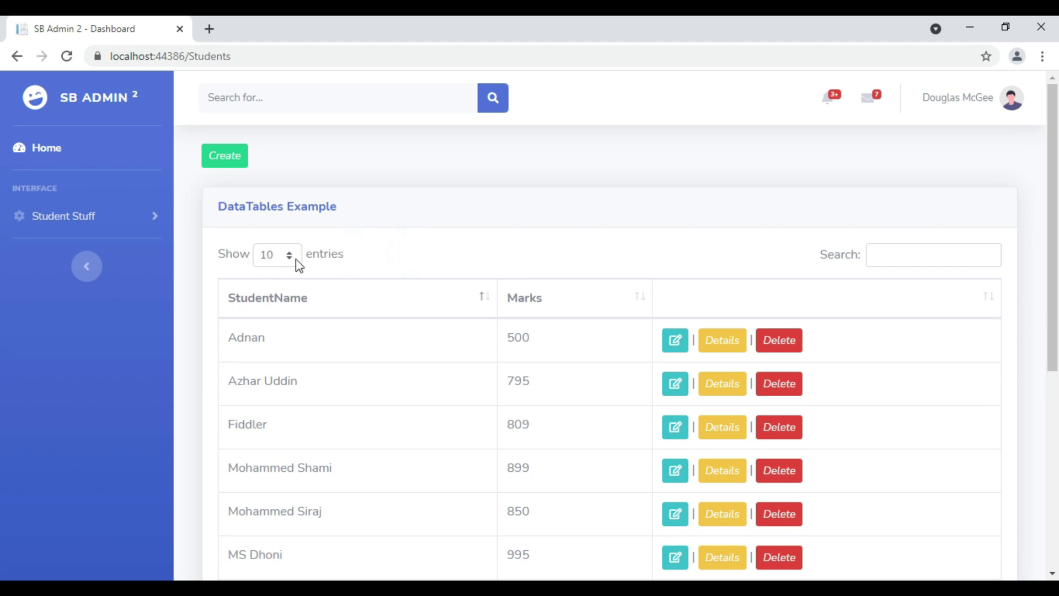
Check the Show entries dropdown choices and close it, leaving 10 entries per page.
{"action": "left_click", "coordinate": [291, 256]}
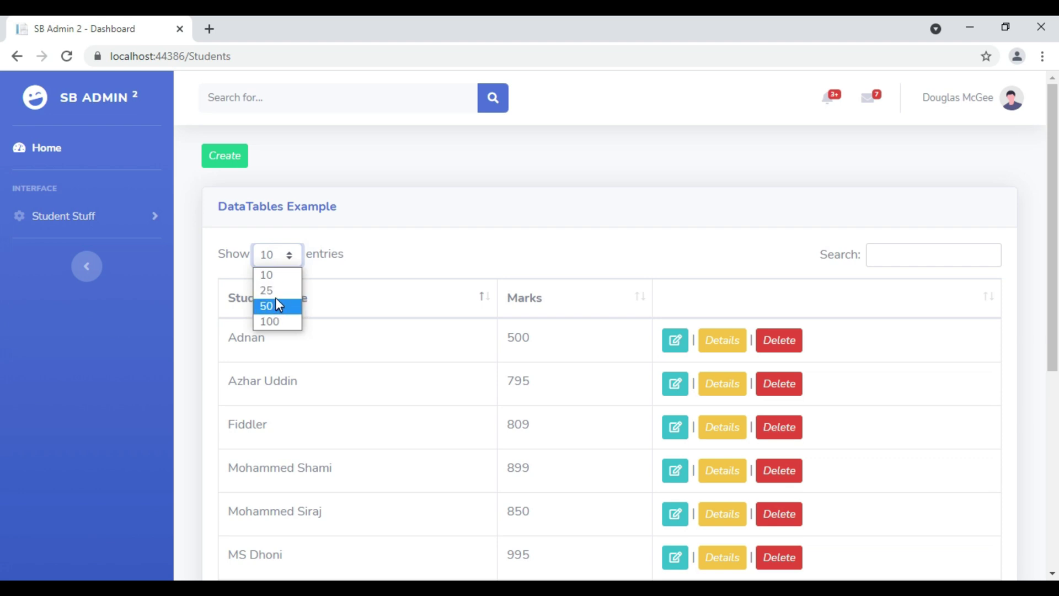
{"action": "left_click", "coordinate": [412, 252]}
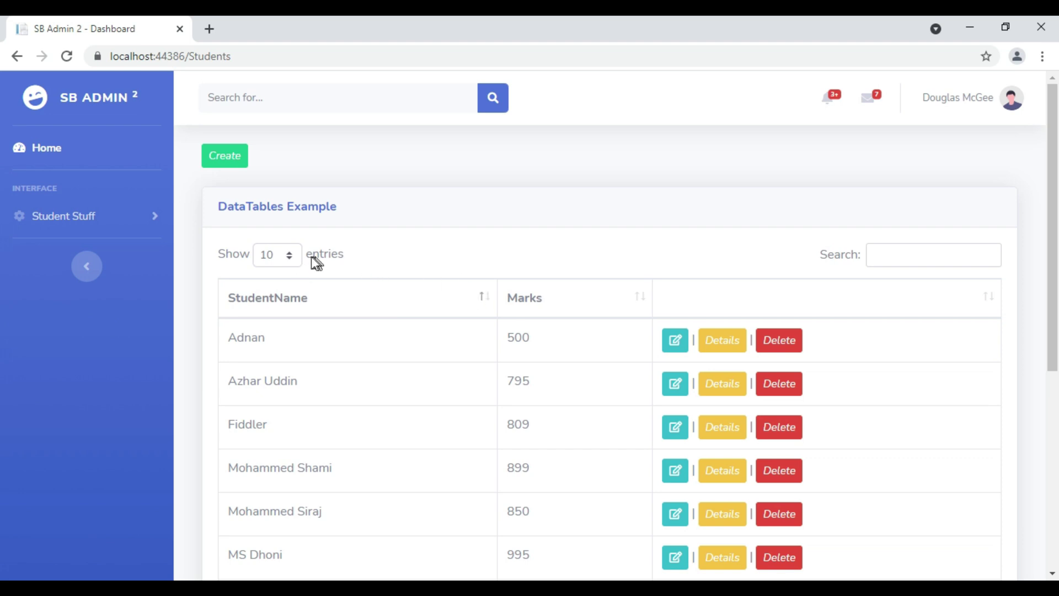
{"action": "left_click", "coordinate": [291, 257]}
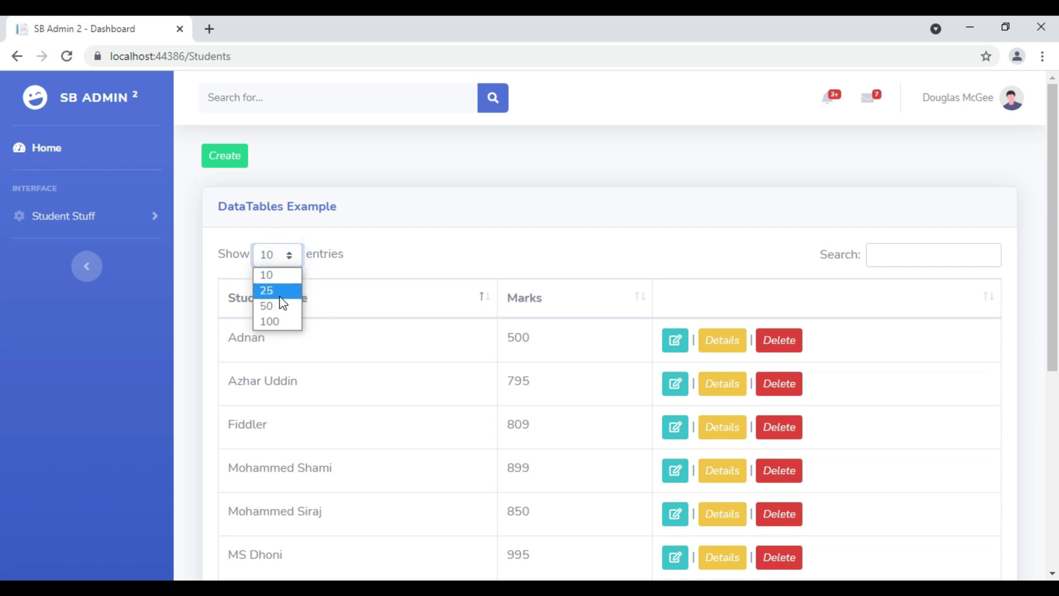
{"action": "left_click", "coordinate": [934, 253]}
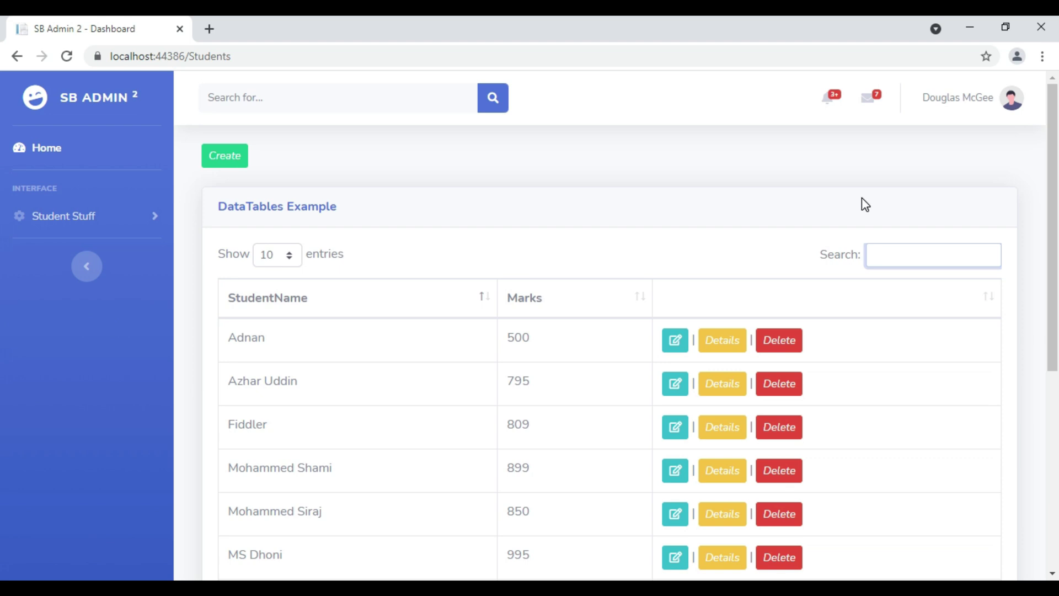
{"action": "type", "text": "ad"}
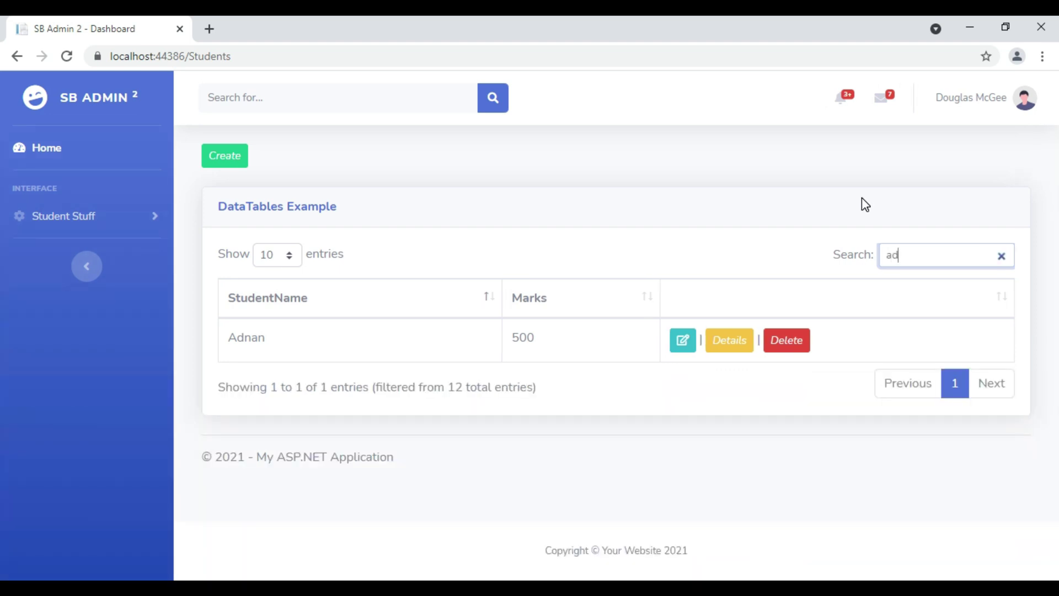
{"action": "type", "text": "nan"}
{"action": "key", "text": "BackSpace"}
{"action": "key", "text": "BackSpace"}
{"action": "key", "text": "BackSpace"}
{"action": "key", "text": "BackSpace"}
{"action": "type", "text": "az"}
{"action": "type", "text": "har"}
{"action": "key", "text": "BackSpace"}
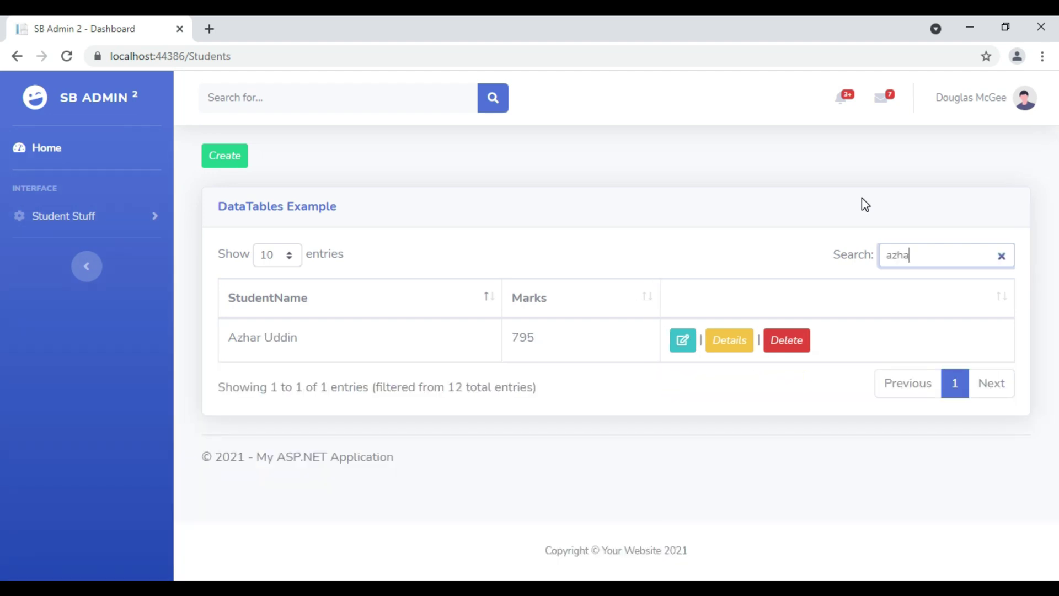
{"action": "key", "text": "BackSpace"}
{"action": "key", "text": "BackSpace"}
{"action": "key", "text": "BackSpace"}
{"action": "type", "text": "fid"}
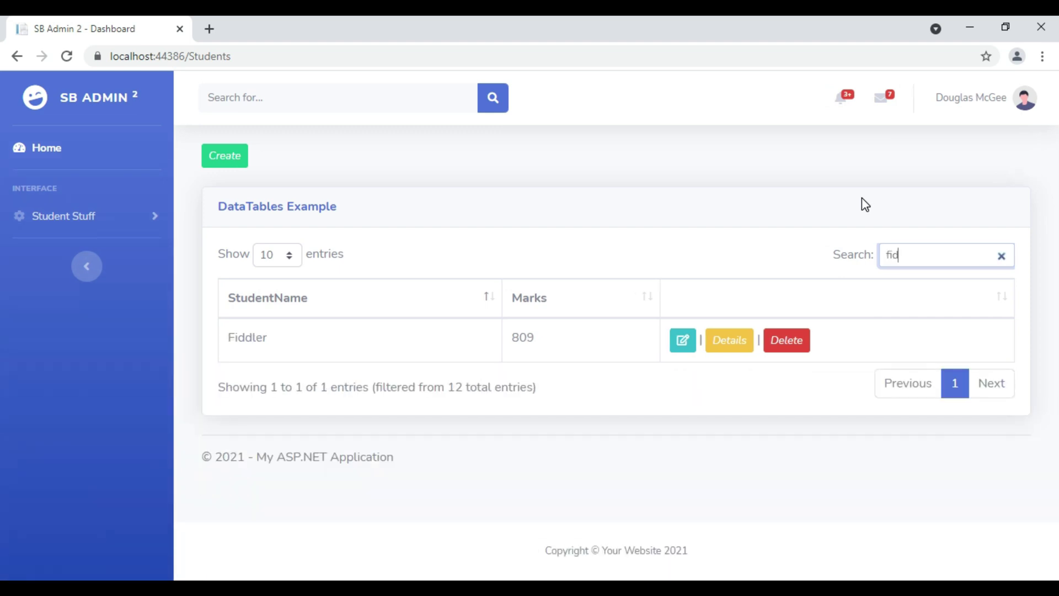
{"action": "key", "text": "BackSpace"}
{"action": "key", "text": "BackSpace"}
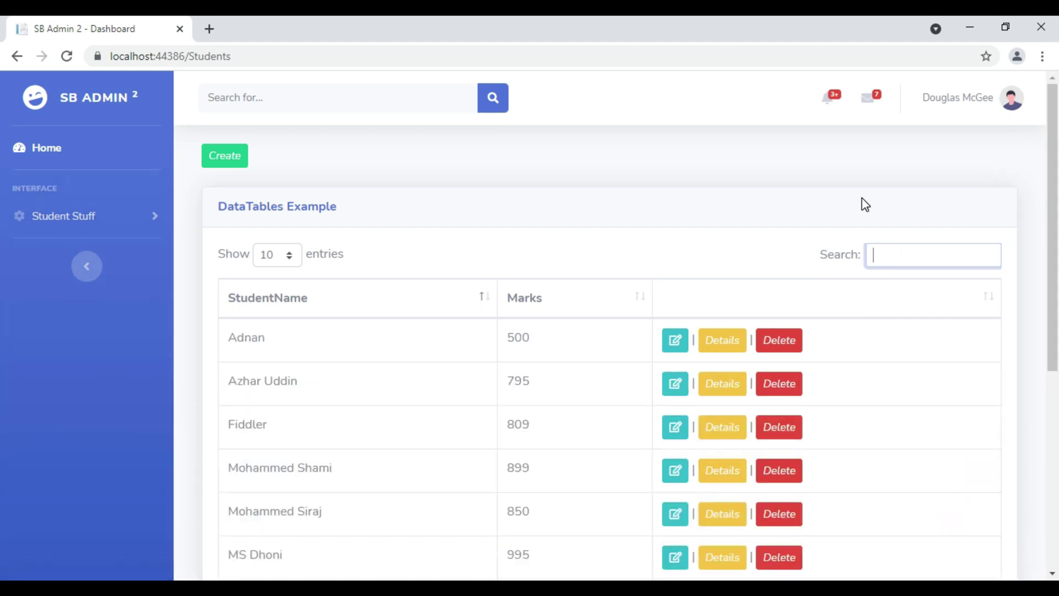
{"action": "scroll", "coordinate": [869, 314], "scroll_direction": "down", "scroll_amount": 5}
{"action": "scroll", "coordinate": [869, 315], "scroll_direction": "down", "scroll_amount": 2}
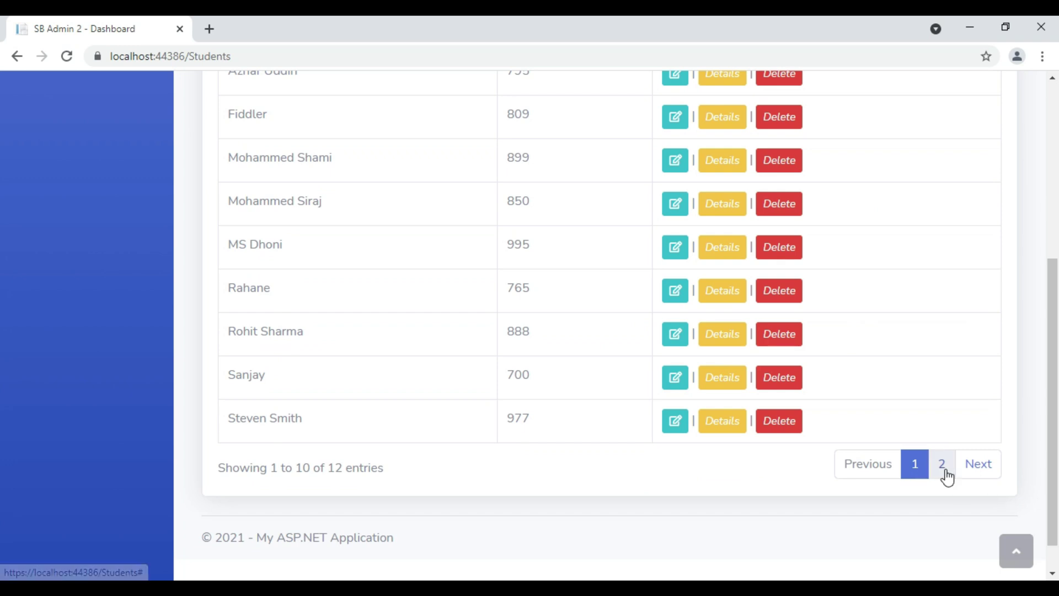
{"action": "scroll", "coordinate": [745, 331], "scroll_direction": "up", "scroll_amount": 5}
{"action": "scroll", "coordinate": [744, 331], "scroll_direction": "down", "scroll_amount": 5}
{"action": "left_click", "coordinate": [977, 465]}
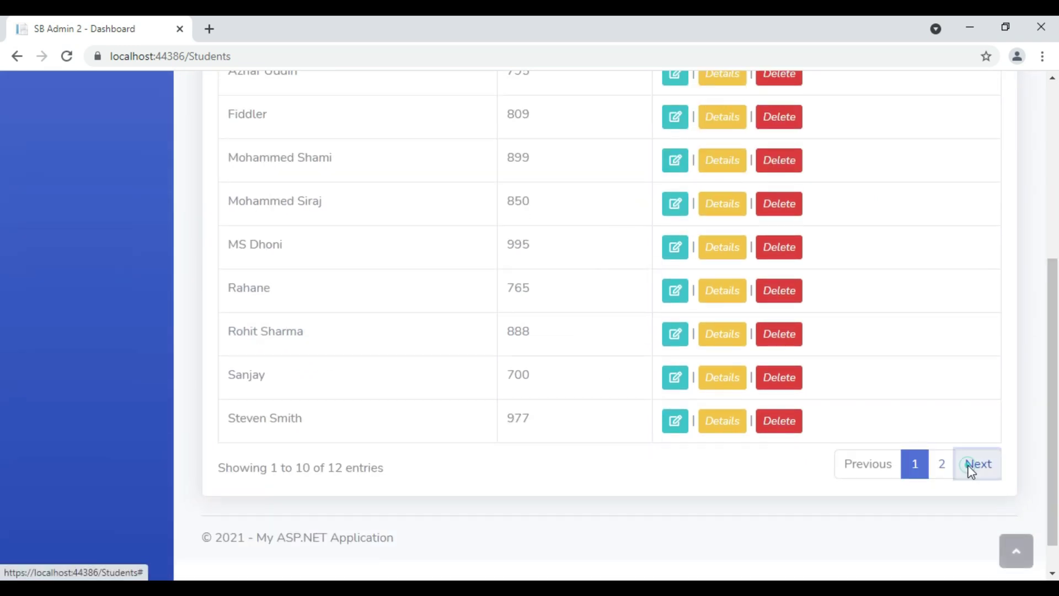
{"action": "left_click_drag", "start_coordinate": [224, 331], "coordinate": [484, 376]}
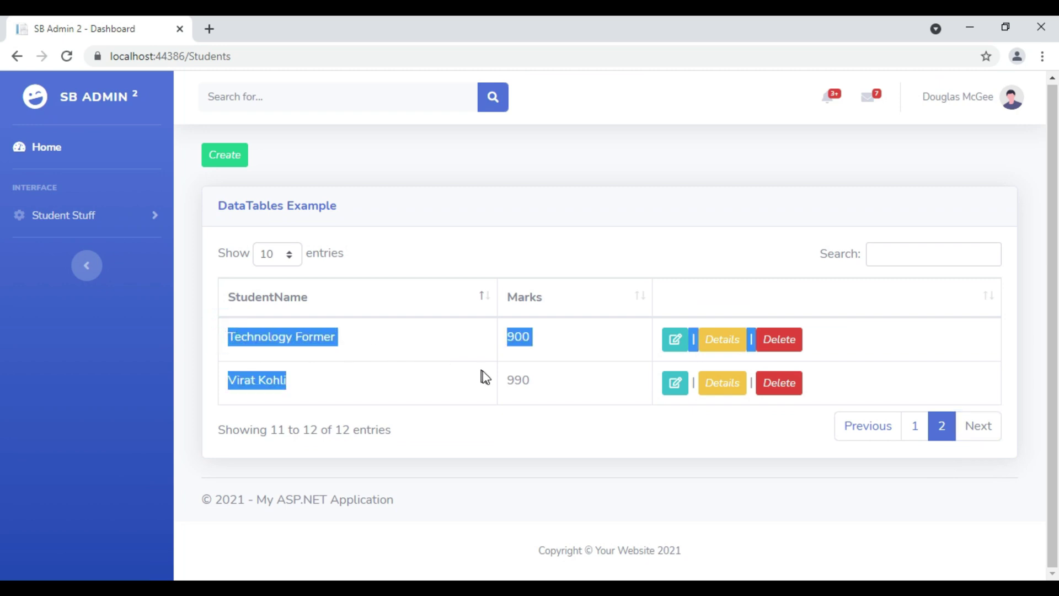
{"action": "left_click", "coordinate": [744, 390]}
{"action": "scroll", "coordinate": [500, 371], "scroll_direction": "up", "scroll_amount": 1}
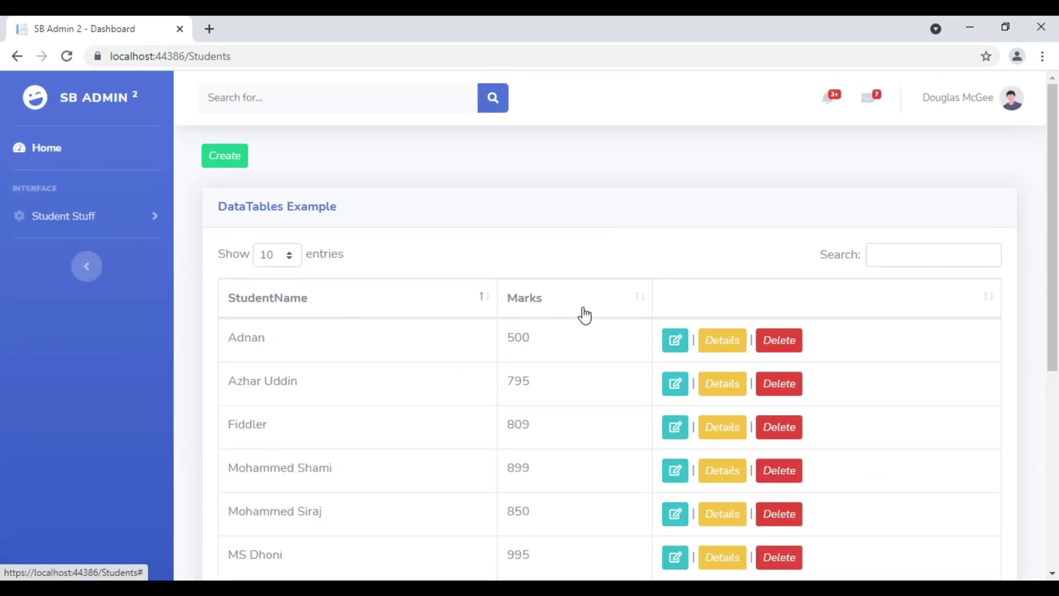
{"action": "left_click", "coordinate": [487, 303]}
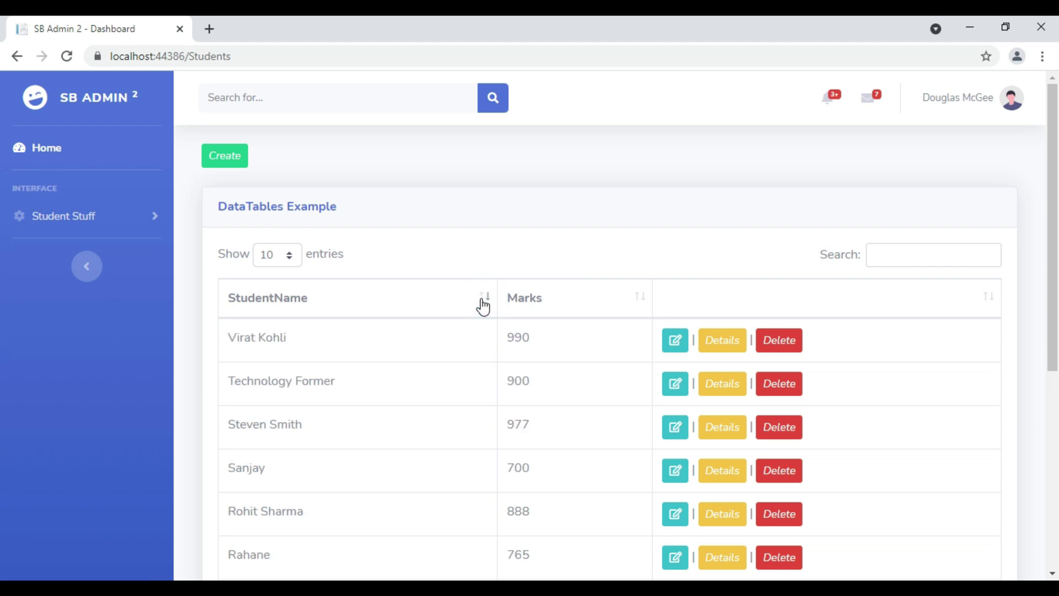
{"action": "left_click", "coordinate": [484, 303]}
{"action": "left_click", "coordinate": [489, 300]}
{"action": "left_click", "coordinate": [484, 300]}
{"action": "left_click", "coordinate": [639, 300]}
{"action": "left_click", "coordinate": [640, 300]}
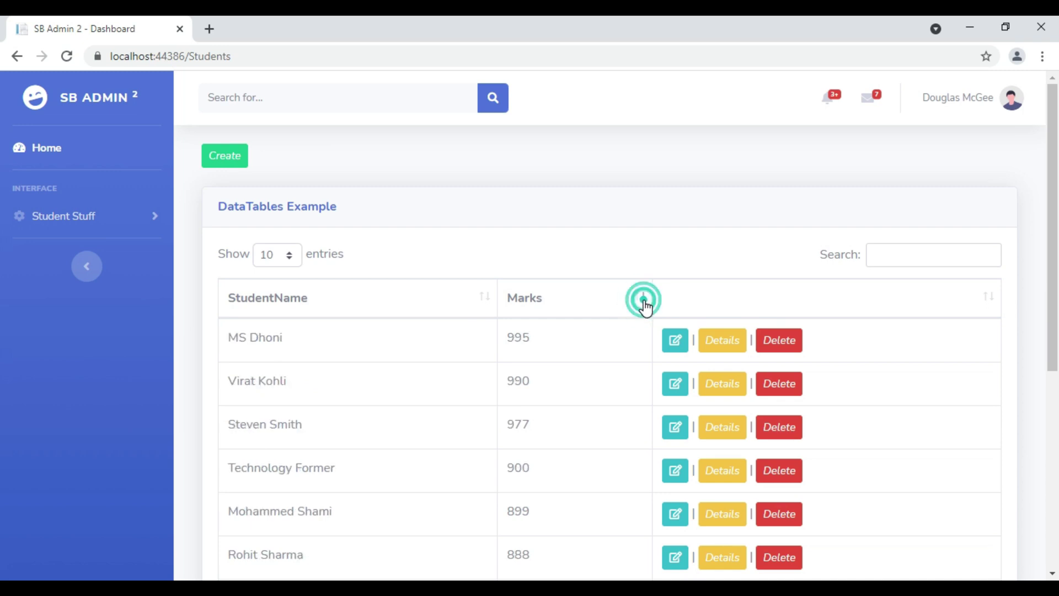
{"action": "left_click", "coordinate": [488, 301]}
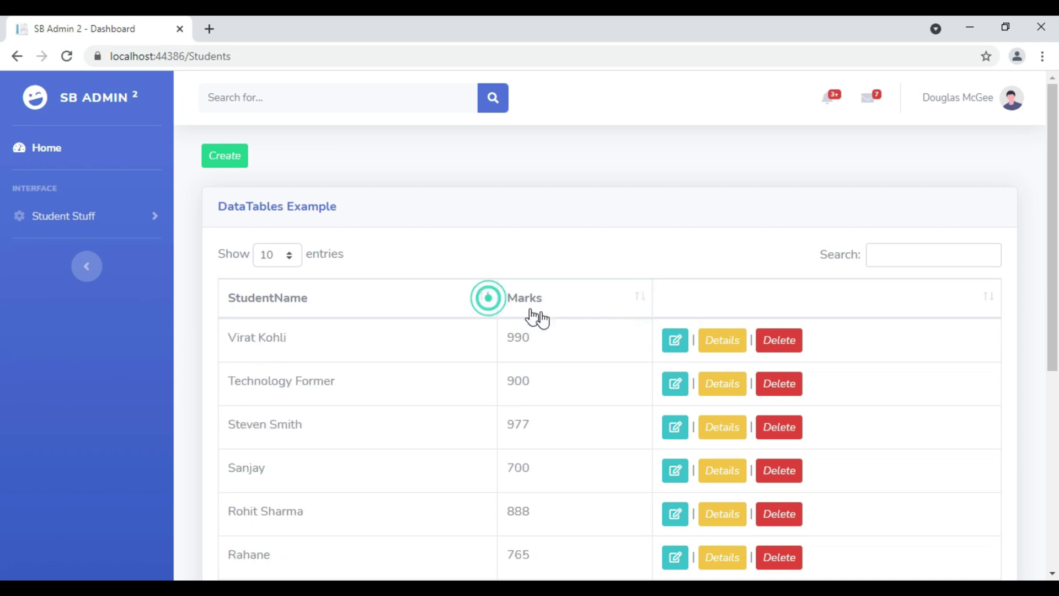
{"action": "left_click", "coordinate": [640, 300]}
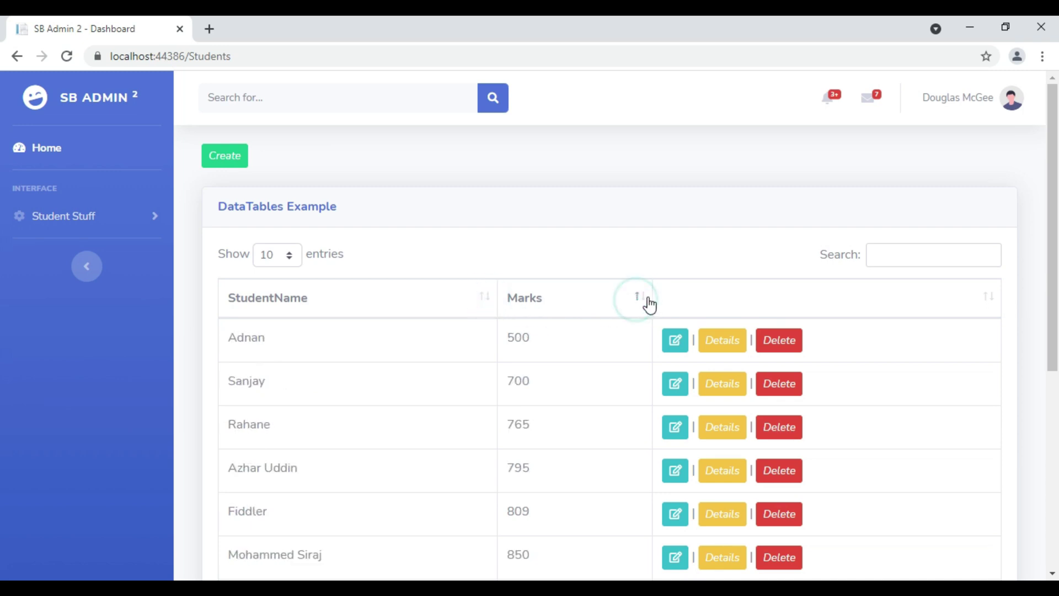
{"action": "left_click", "coordinate": [487, 299]}
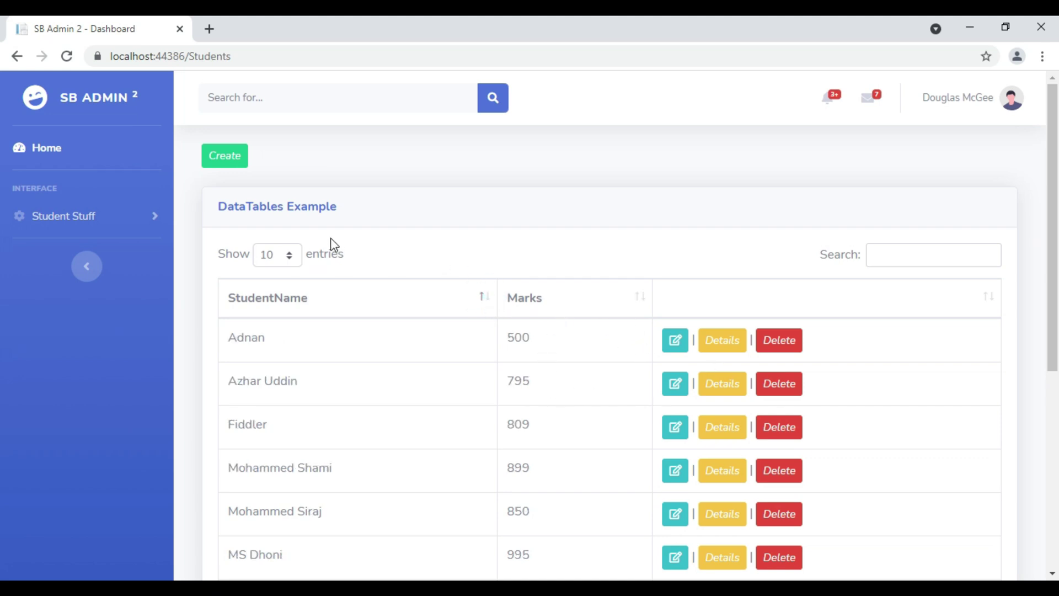
{"action": "left_click", "coordinate": [932, 255]}
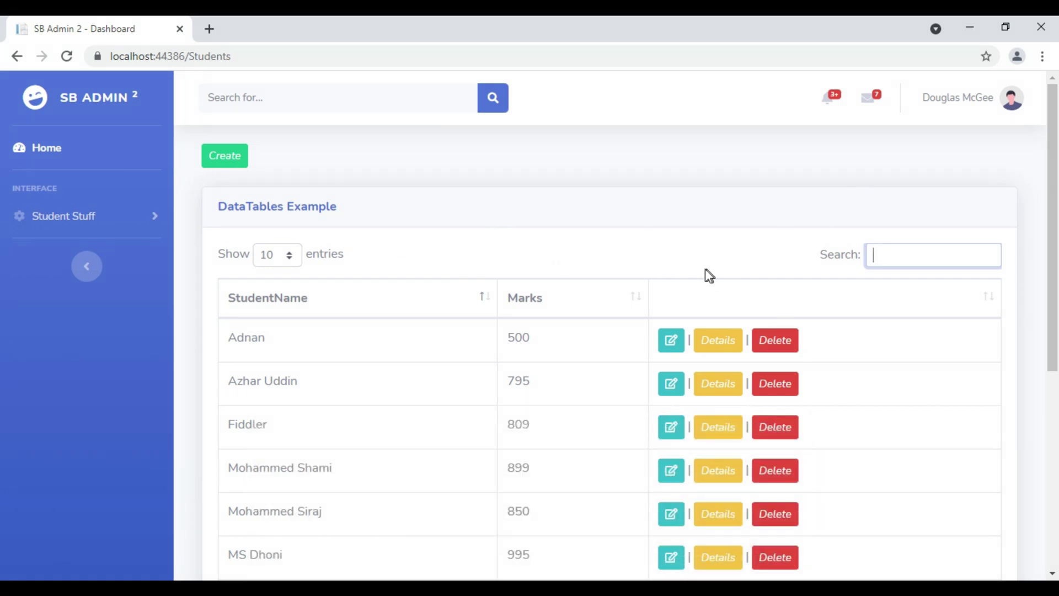
{"action": "left_click", "coordinate": [899, 252]}
{"action": "left_click", "coordinate": [905, 256]}
{"action": "scroll", "coordinate": [728, 310], "scroll_direction": "down", "scroll_amount": 5}
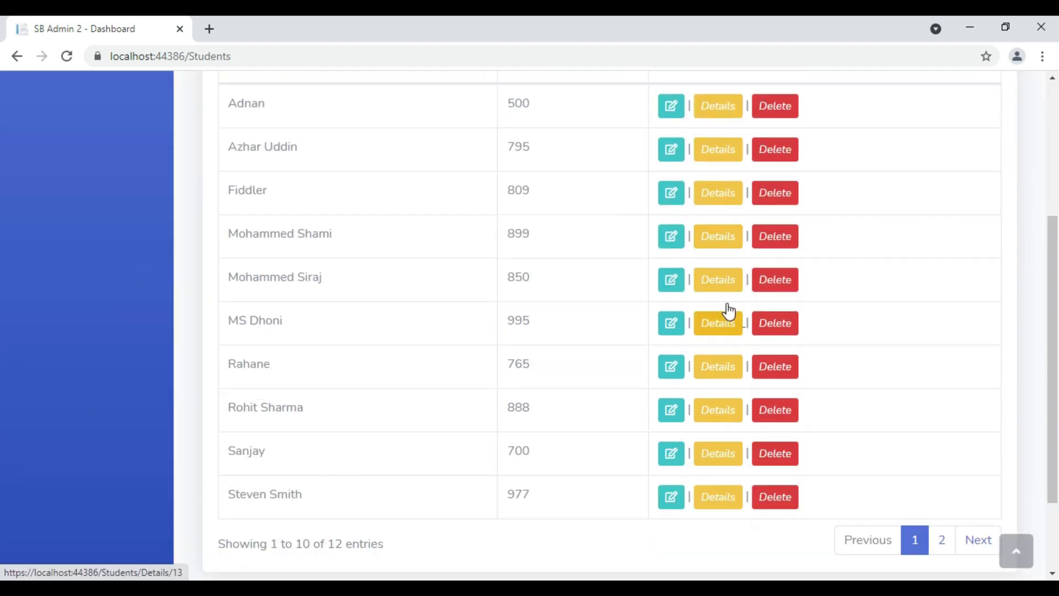
{"action": "scroll", "coordinate": [729, 311], "scroll_direction": "up", "scroll_amount": 5}
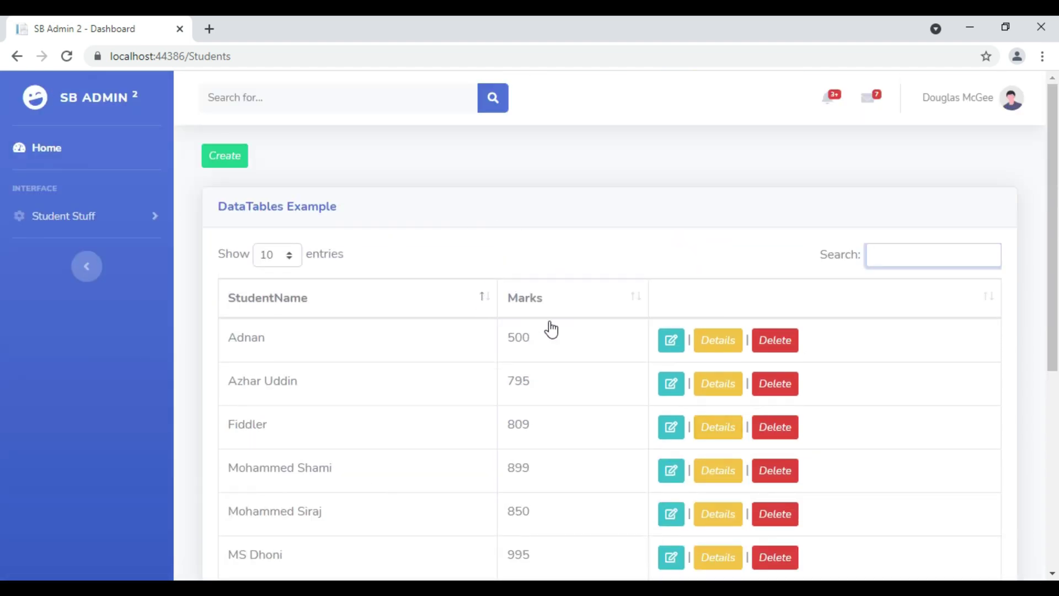
{"action": "scroll", "coordinate": [546, 330], "scroll_direction": "down", "scroll_amount": 5}
{"action": "scroll", "coordinate": [941, 425], "scroll_direction": "up", "scroll_amount": 5}
{"action": "left_click", "coordinate": [910, 254]}
{"action": "left_click", "coordinate": [628, 242]}
{"action": "mouse_move", "coordinate": [347, 263]}
{"action": "left_mouse_down"}
{"action": "mouse_move", "coordinate": [924, 471]}
{"action": "mouse_move", "coordinate": [923, 515]}
{"action": "left_mouse_up"}
{"action": "left_click", "coordinate": [380, 327]}
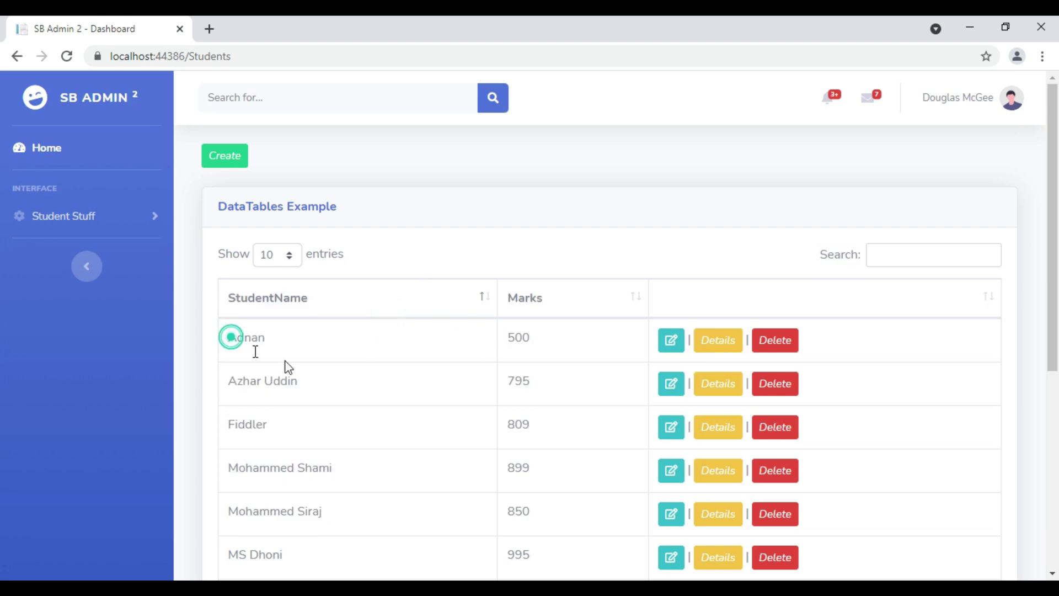
{"action": "left_click_drag", "start_coordinate": [222, 339], "coordinate": [542, 451]}
{"action": "left_click", "coordinate": [514, 399]}
{"action": "scroll", "coordinate": [485, 434], "scroll_direction": "down", "scroll_amount": 1}
{"action": "scroll", "coordinate": [485, 434], "scroll_direction": "down", "scroll_amount": 2}
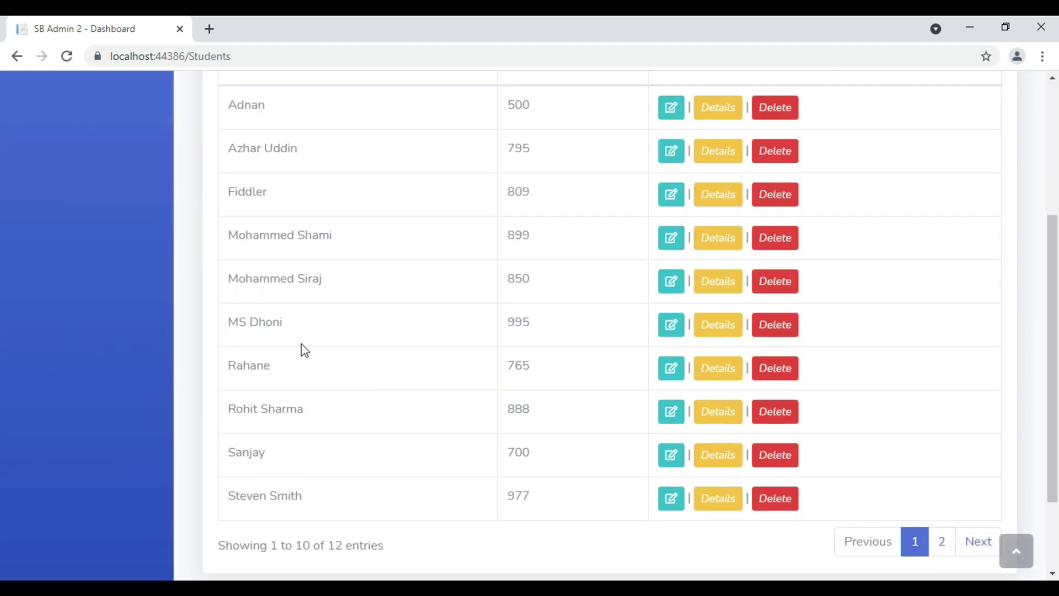
{"action": "left_click_drag", "start_coordinate": [232, 322], "coordinate": [507, 380]}
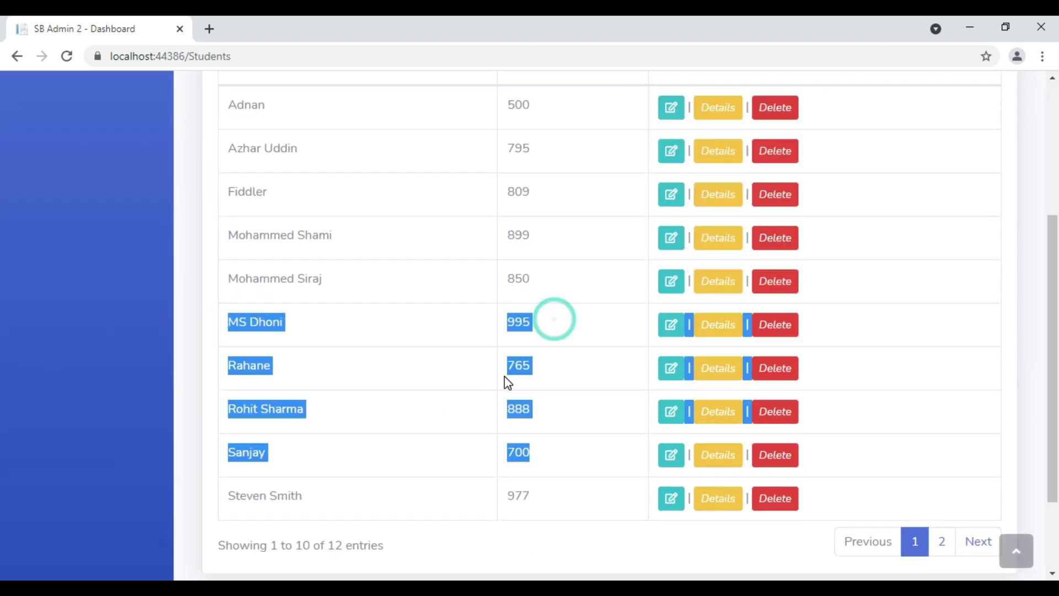